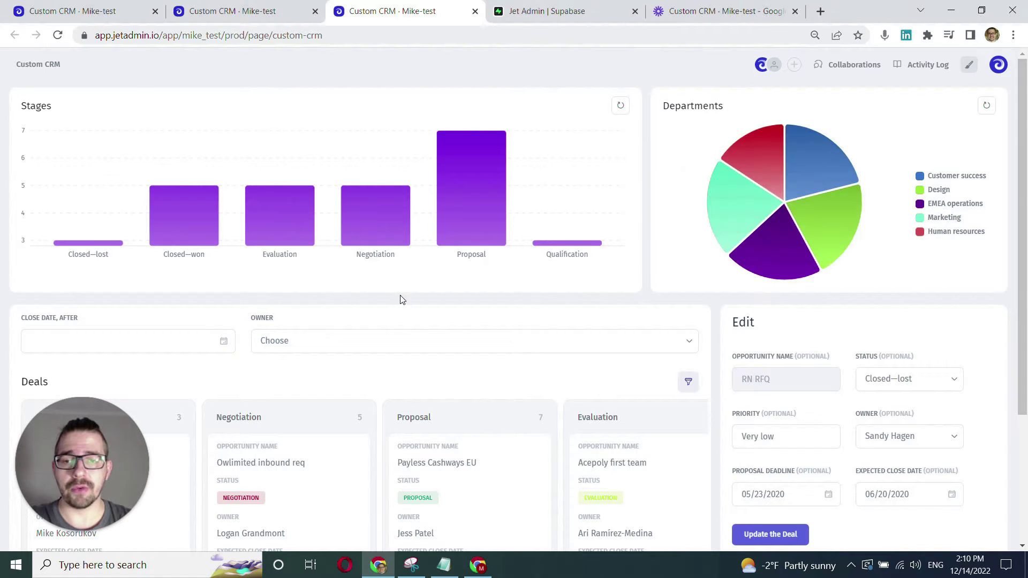
# Filter the Deals board in the finished CRM to a single owner's deals
pyautogui.scroll(-3, 398, 301)
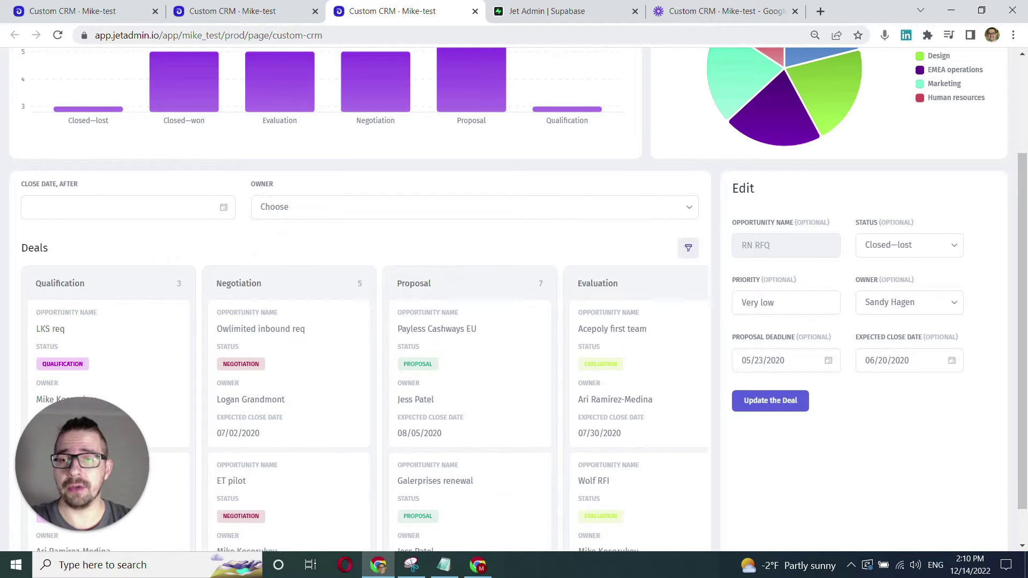
pyautogui.click(162, 207)
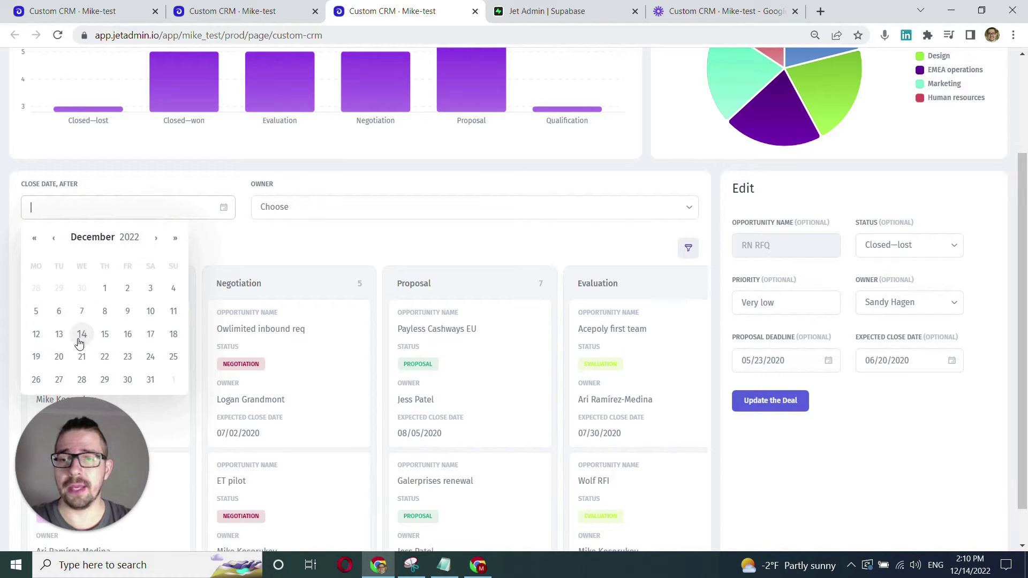
pyautogui.click(341, 218)
pyautogui.click(323, 270)
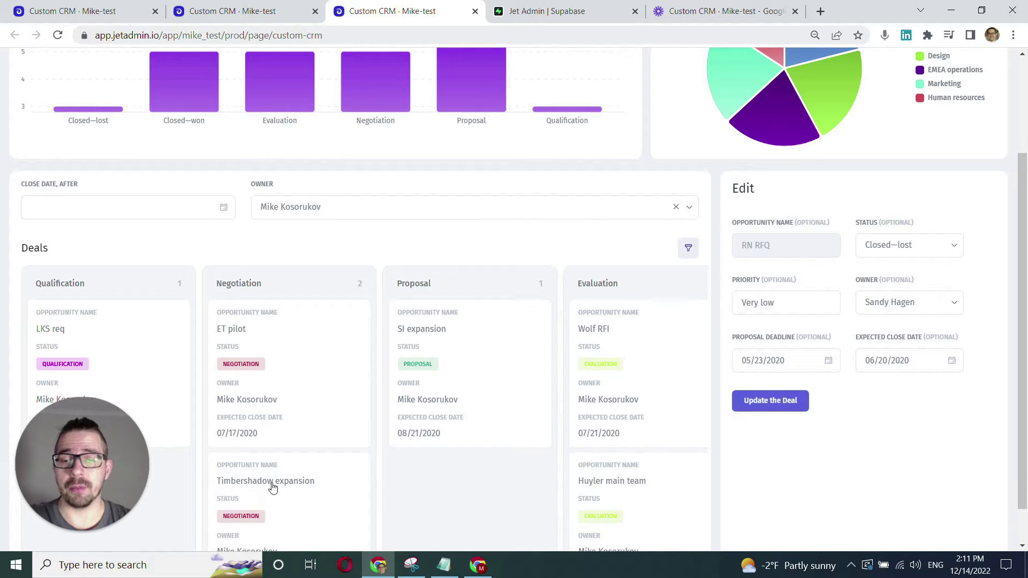
# Move the Timbershadow expansion deal from Negotiation to Proposal and update its expected close date to 12/16/2022
pyautogui.moveTo(255, 497); pyautogui.dragTo(444, 351)
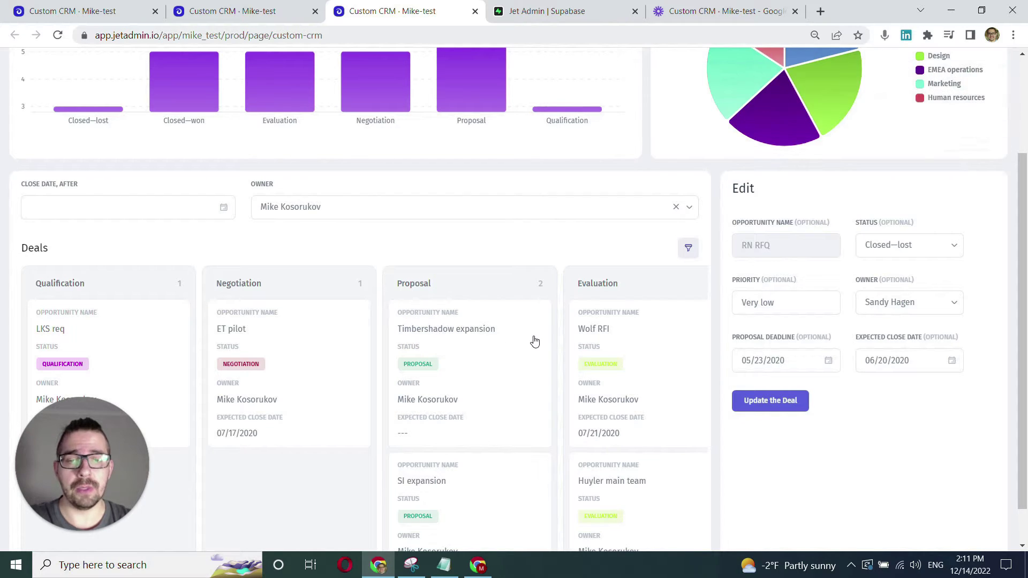
pyautogui.click(482, 332)
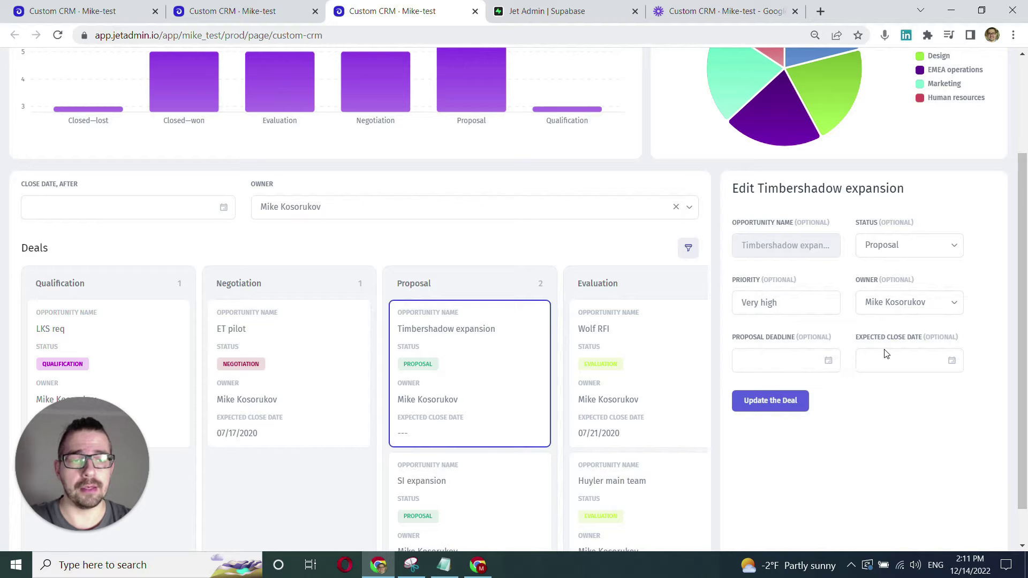
pyautogui.click(899, 356)
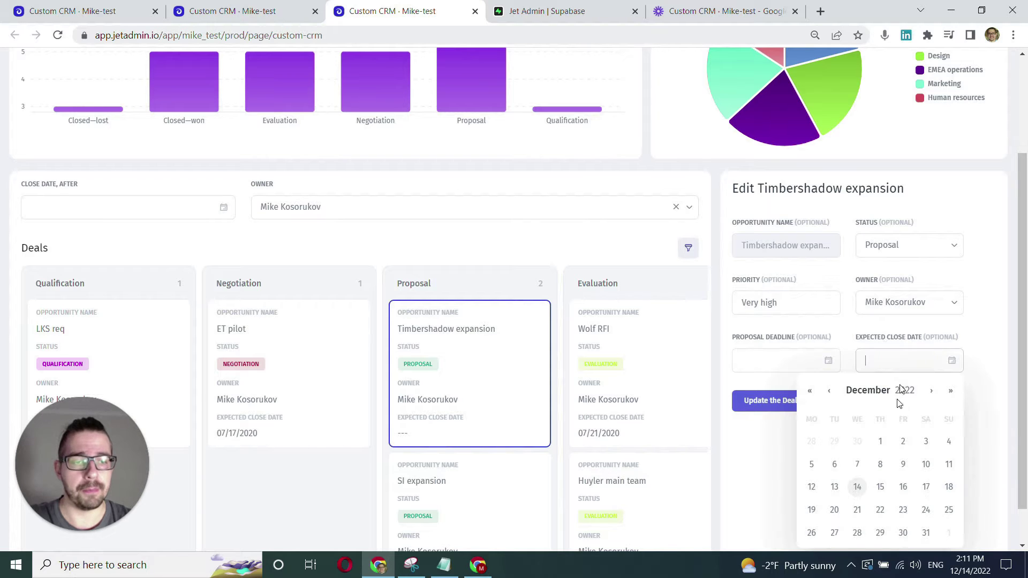
pyautogui.click(901, 485)
pyautogui.click(785, 401)
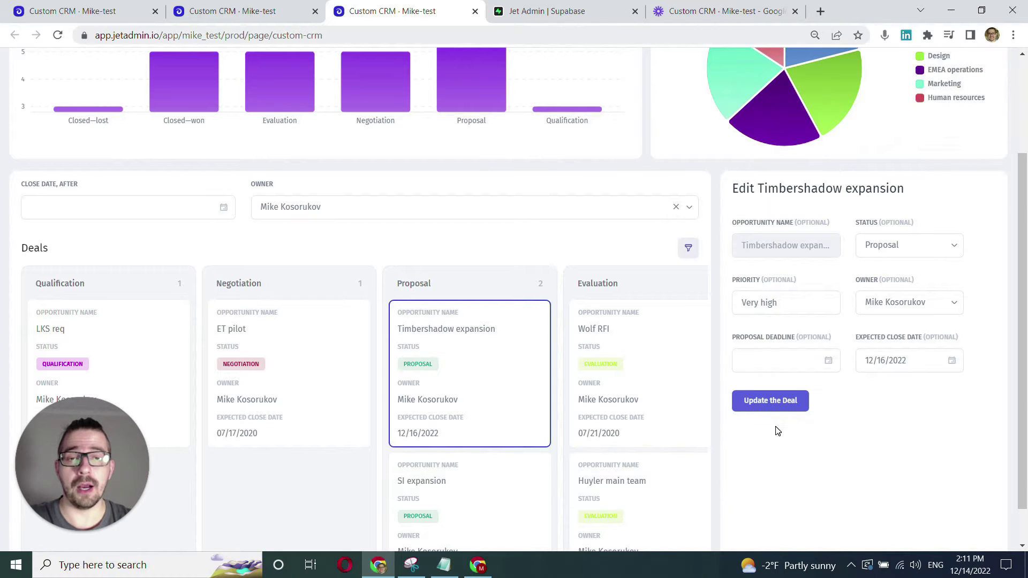
# Switch to Supabase and examine the columns of the Deals table
pyautogui.hotkey('ctrl', 'Tab')
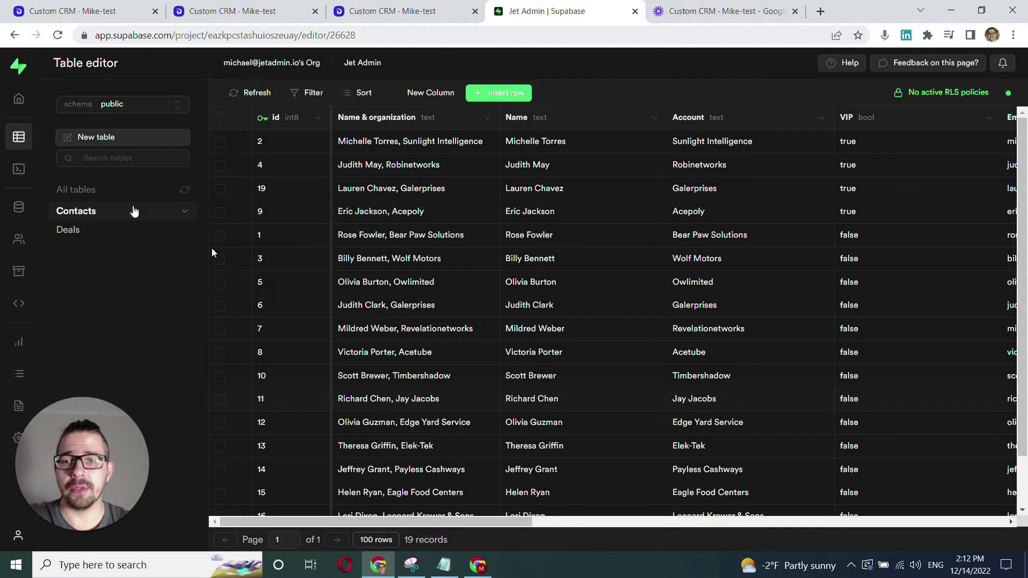
pyautogui.click(86, 231)
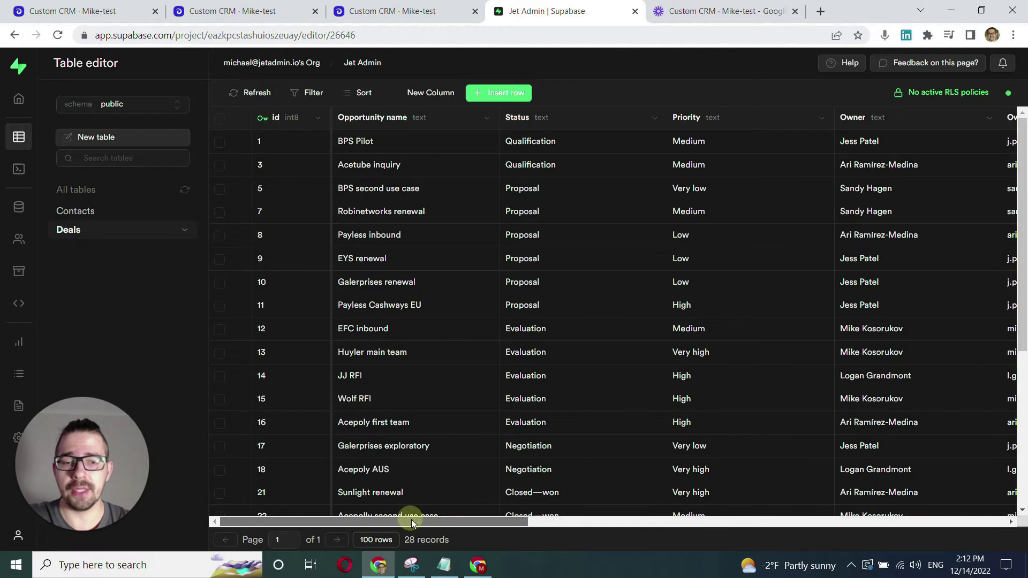
pyautogui.moveTo(411, 520); pyautogui.dragTo(719, 519)
pyautogui.hscroll(4, 851, 191)
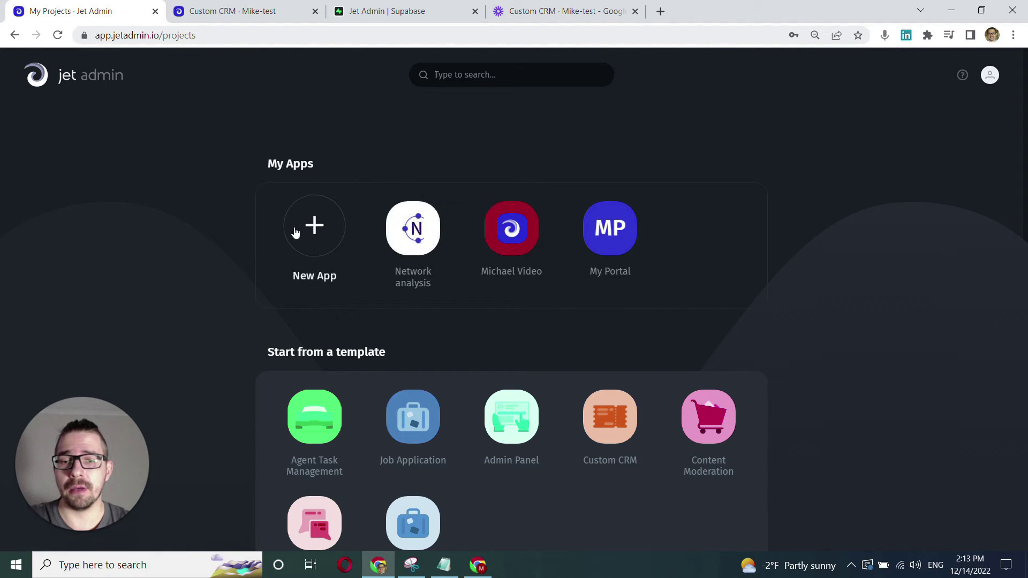
# Create a new Jet Admin app named Supabase CRM with purpose Other, described as Supabase, and skip the usage questions
pyautogui.click(311, 221)
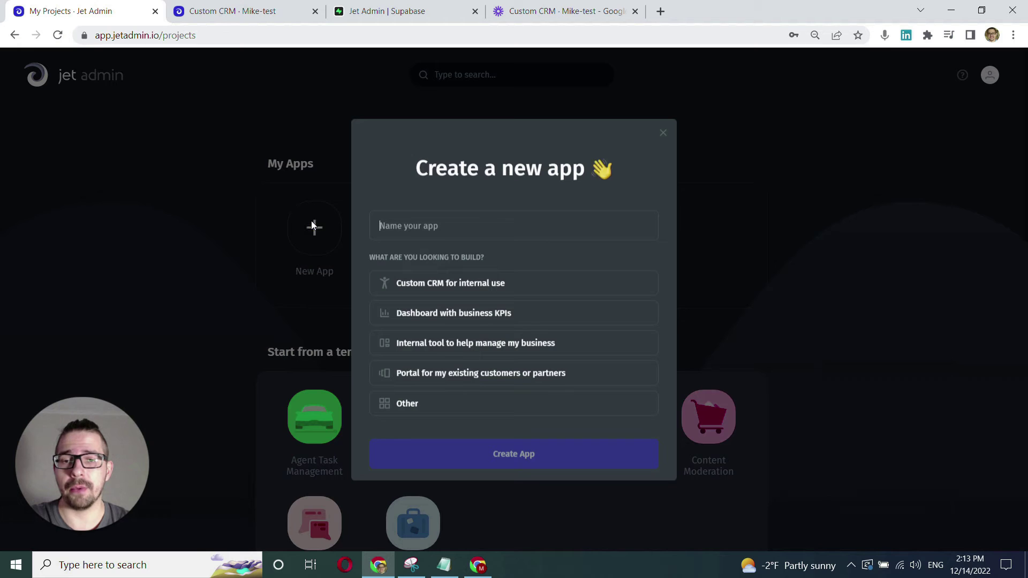
pyautogui.write('Supabase CR')
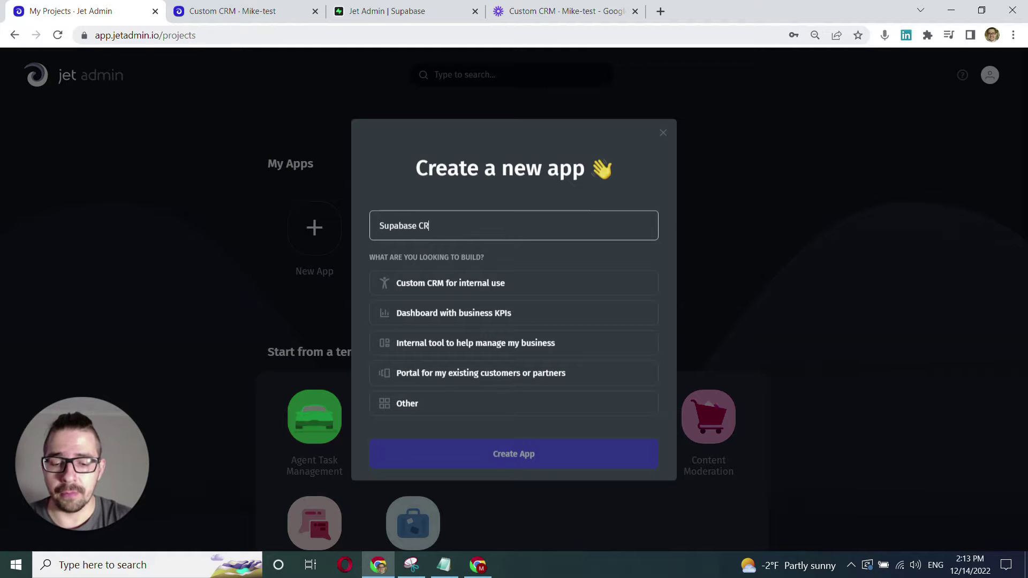
pyautogui.write('M')
pyautogui.click(451, 410)
pyautogui.write('Supabase')
pyautogui.click(478, 474)
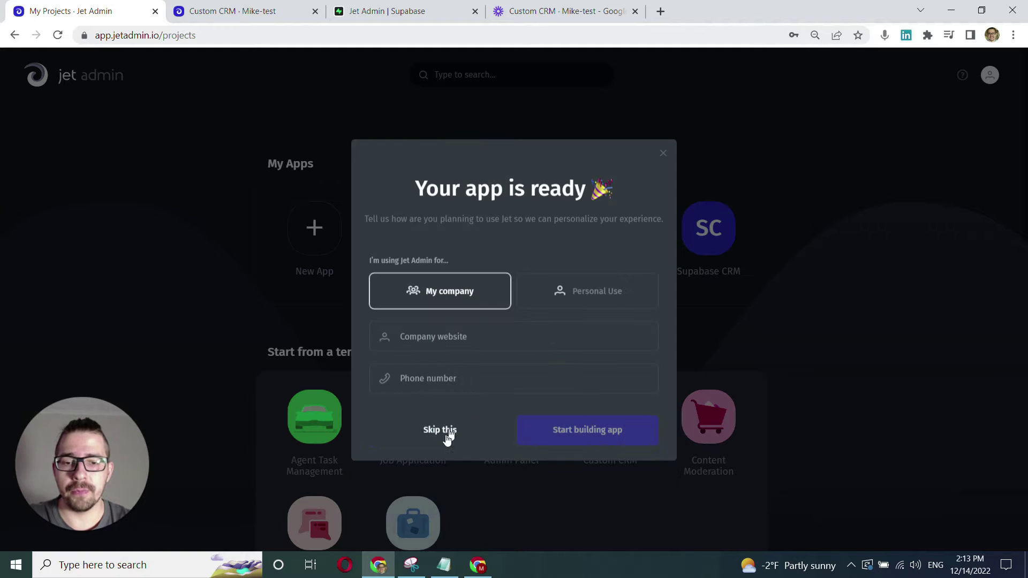
pyautogui.click(446, 434)
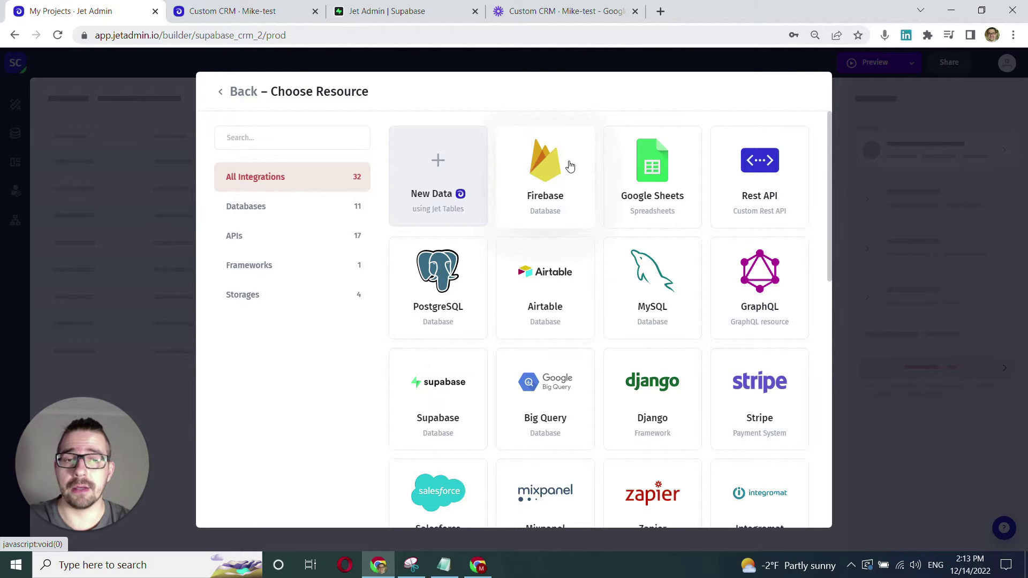
# Choose Supabase as the app's data resource and look up the connection info in the Supabase project's database settings
pyautogui.click(455, 378)
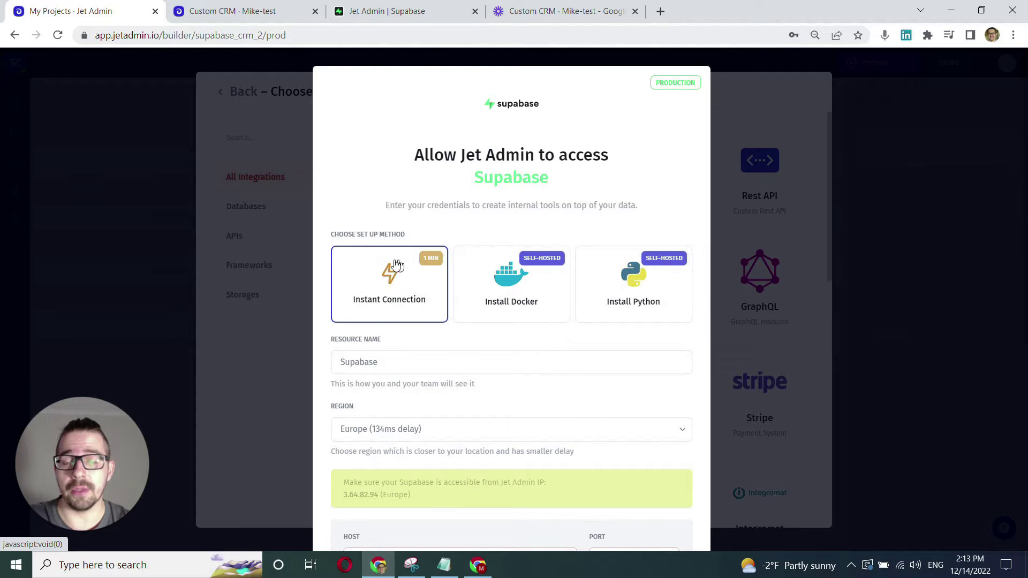
pyautogui.scroll(-6, 450, 333)
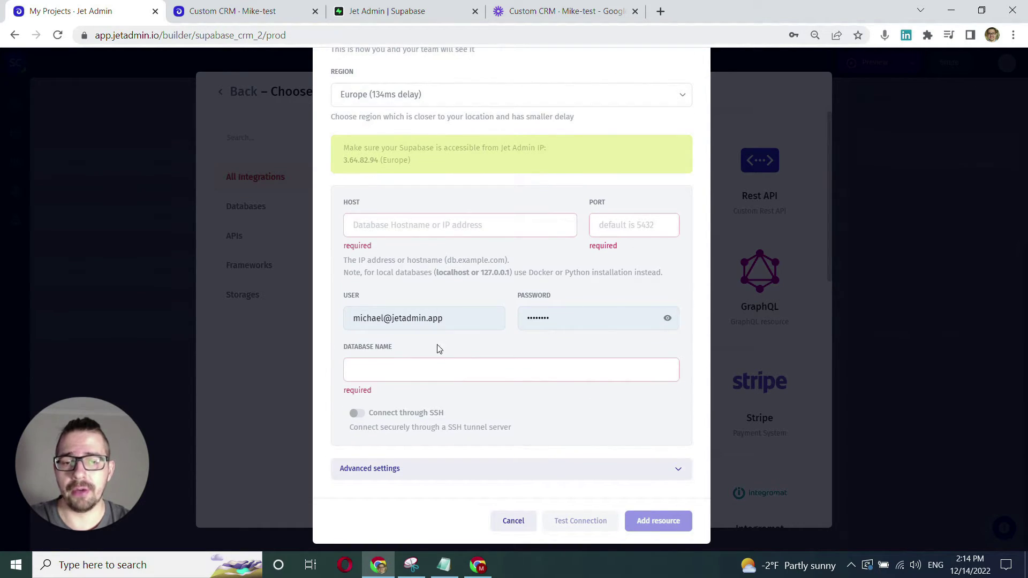
pyautogui.click(378, 13)
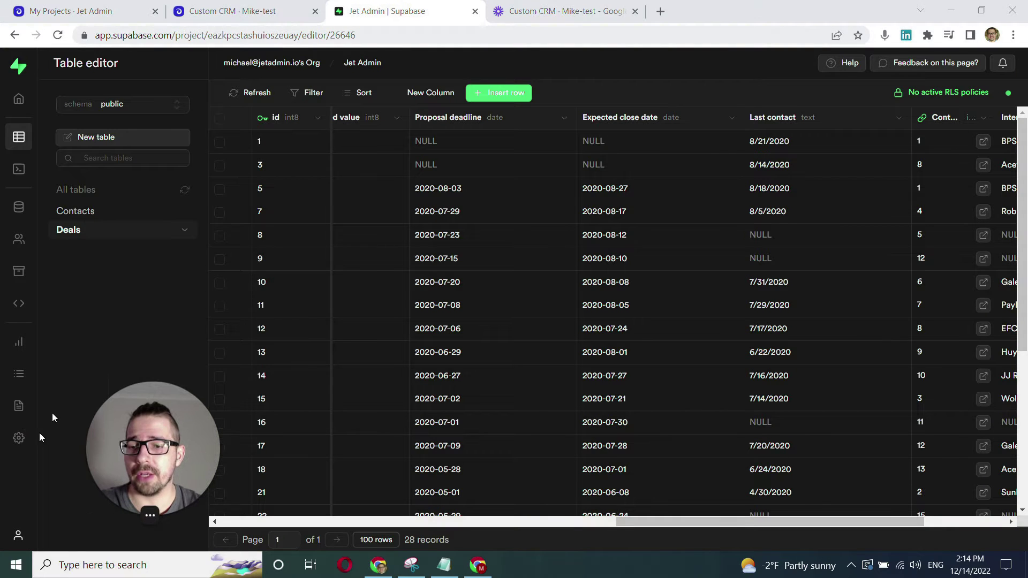
pyautogui.click(18, 439)
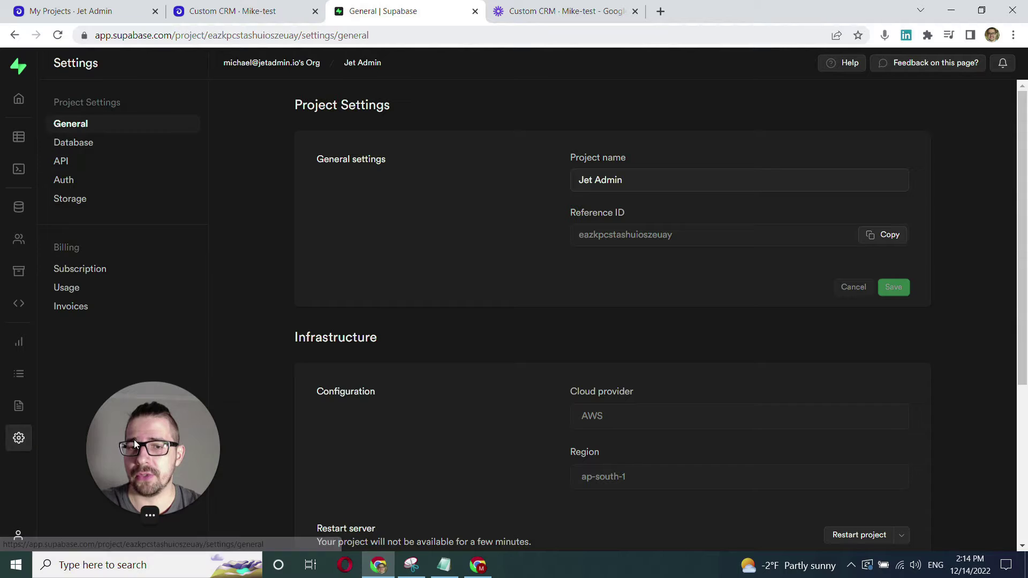
pyautogui.click(80, 143)
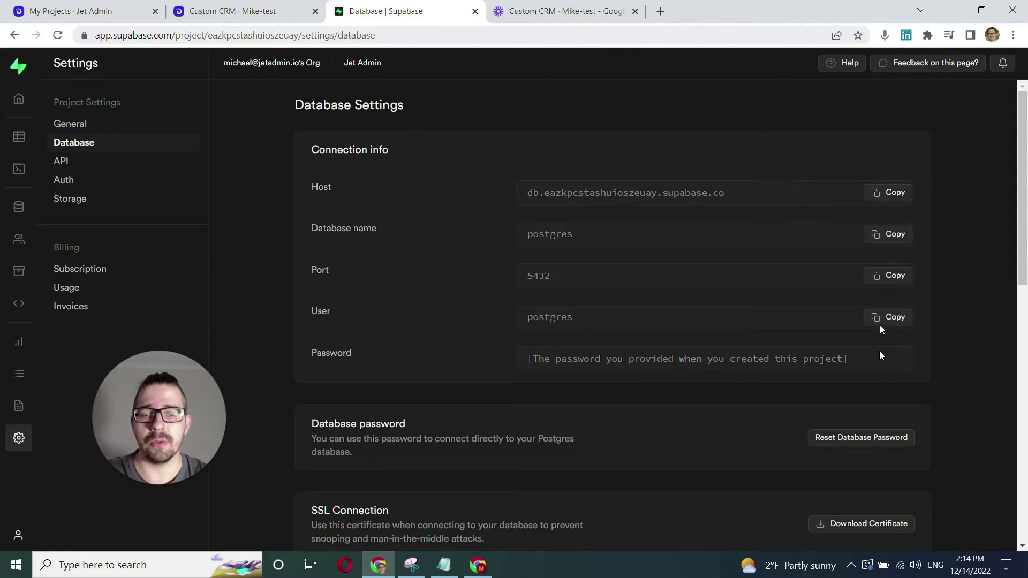
# Back in Jet Admin, add the Supabase resource with the project's host, port 5432, user postgres, database postgres and the database password
pyautogui.click(127, 11)
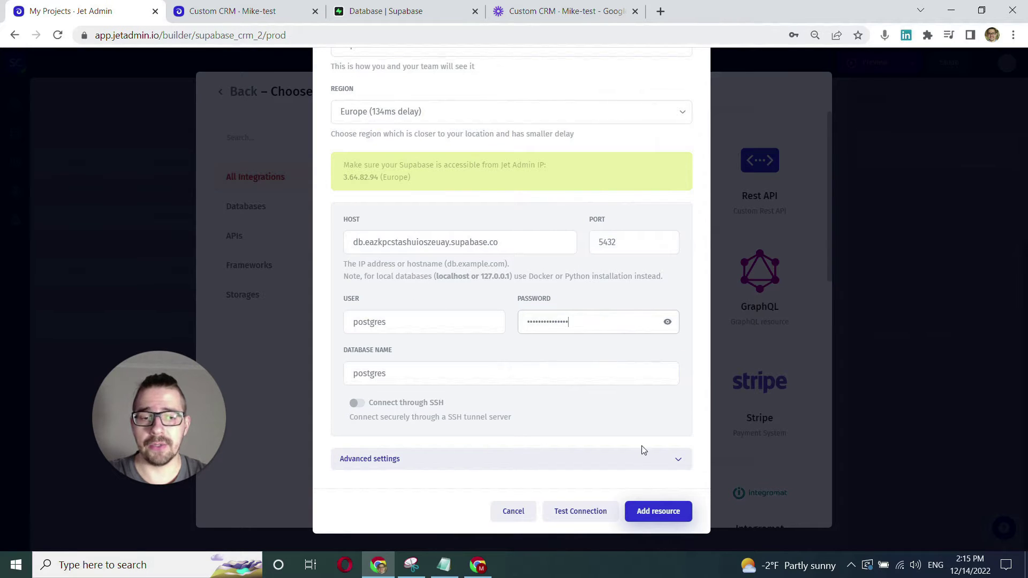
pyautogui.click(655, 513)
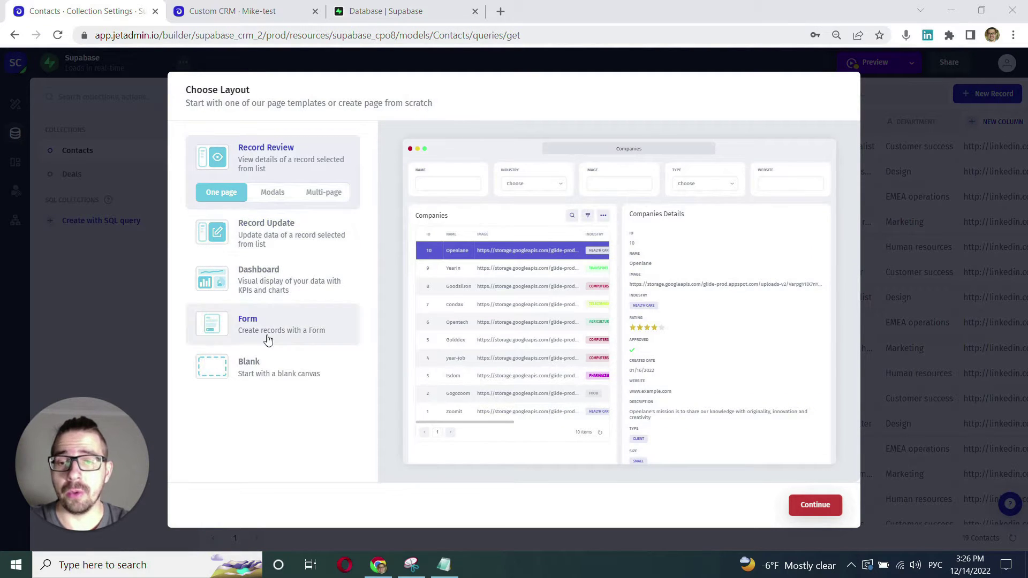
# Choose the Blank page layout and go on to managing the Supabase data
pyautogui.click(316, 375)
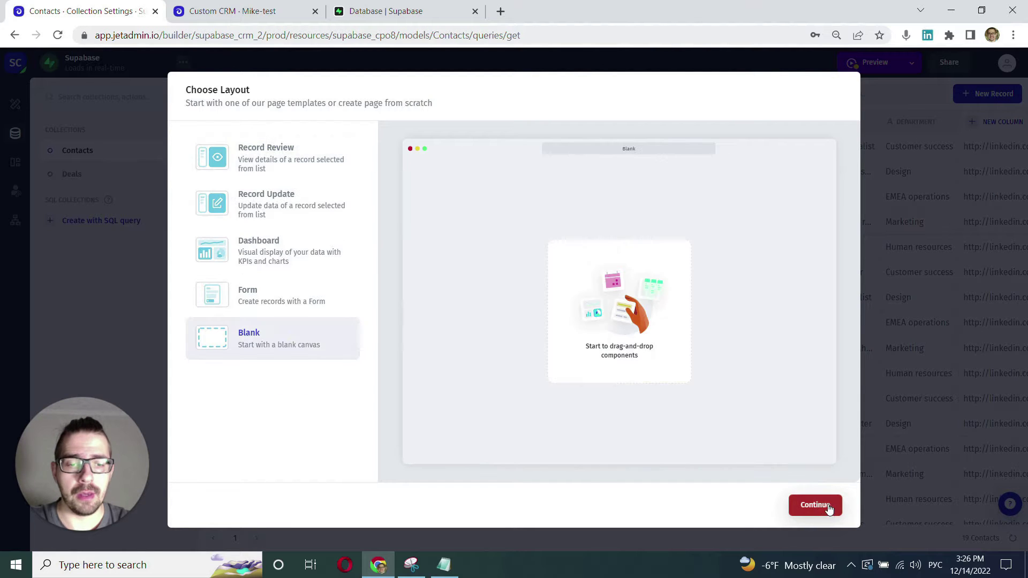
pyautogui.click(815, 505)
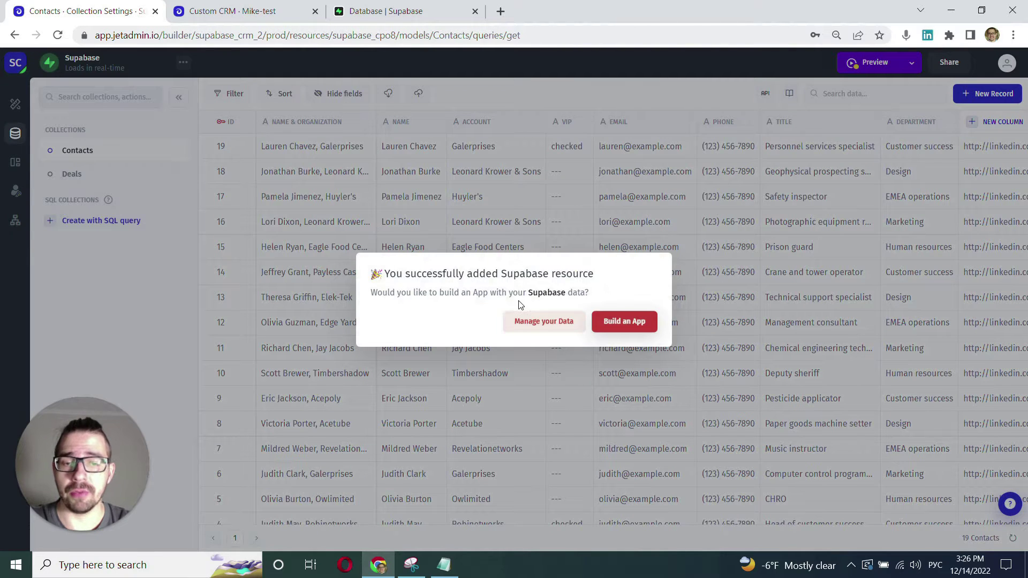
pyautogui.click(531, 323)
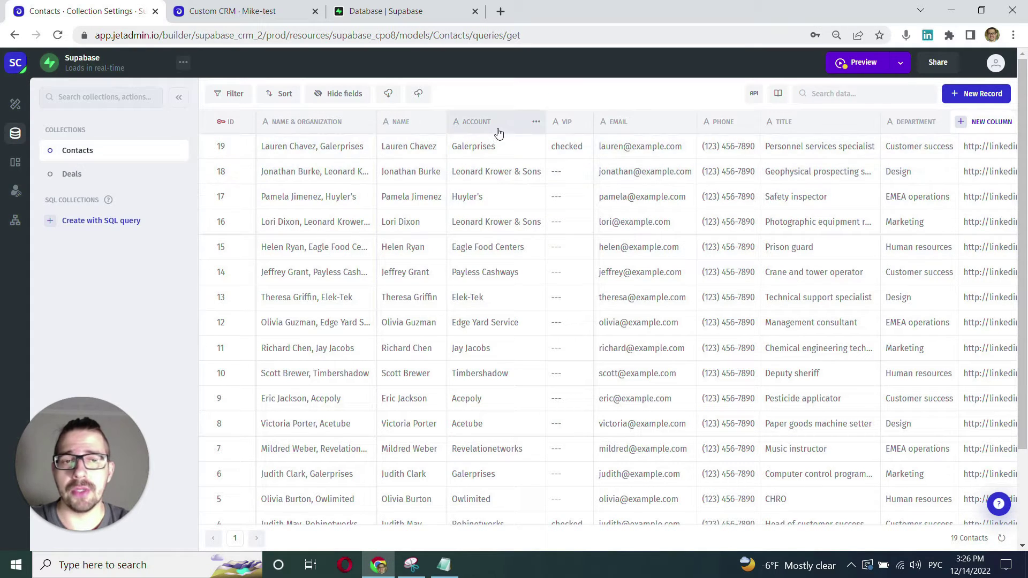
# Open the Deals collection and examine all its columns, including the Contact id relation
pyautogui.click(109, 178)
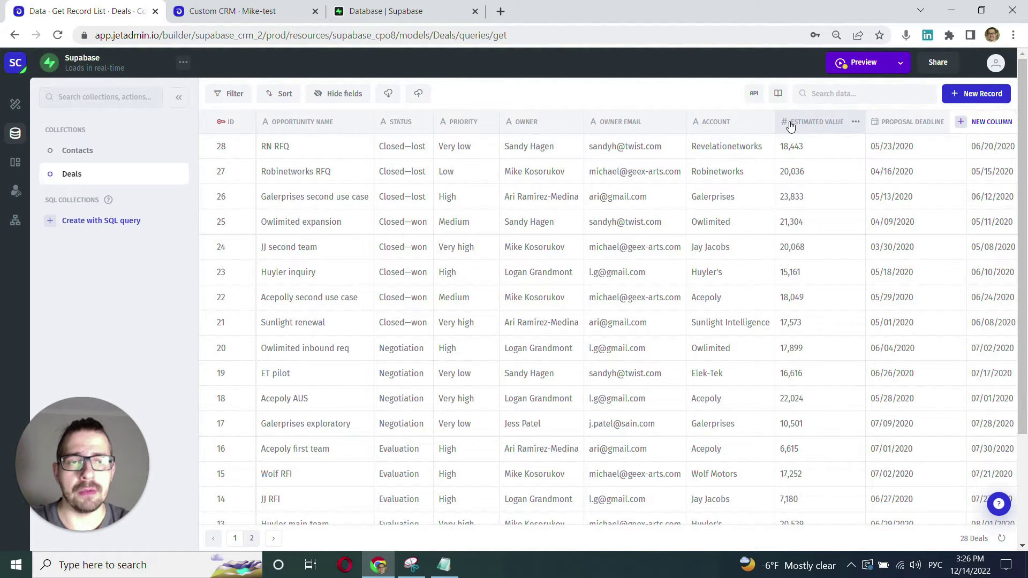
pyautogui.scroll(-3, 343, 445)
pyautogui.click(356, 522)
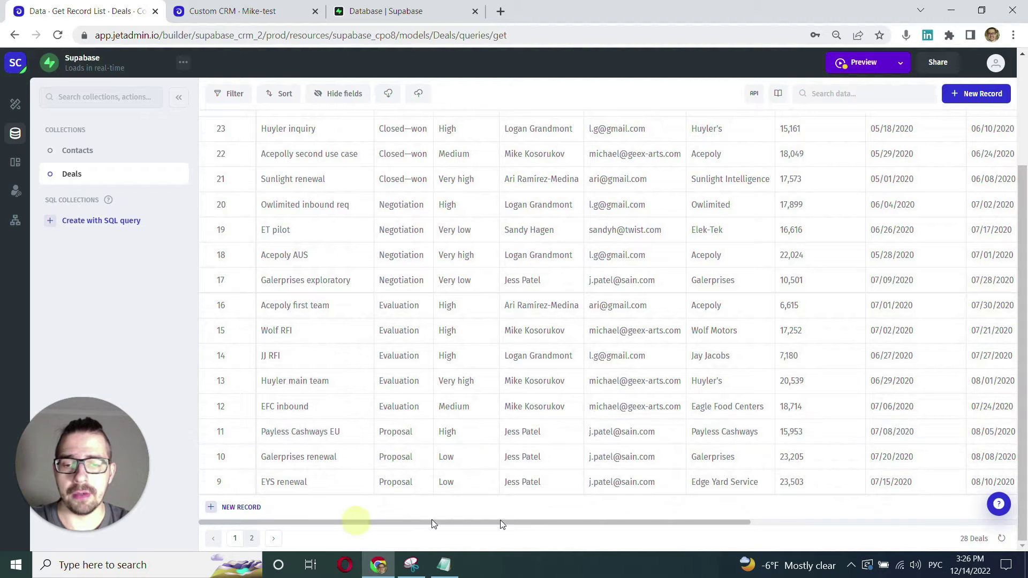
pyautogui.moveTo(502, 524); pyautogui.dragTo(654, 518)
pyautogui.scroll(1, 798, 382)
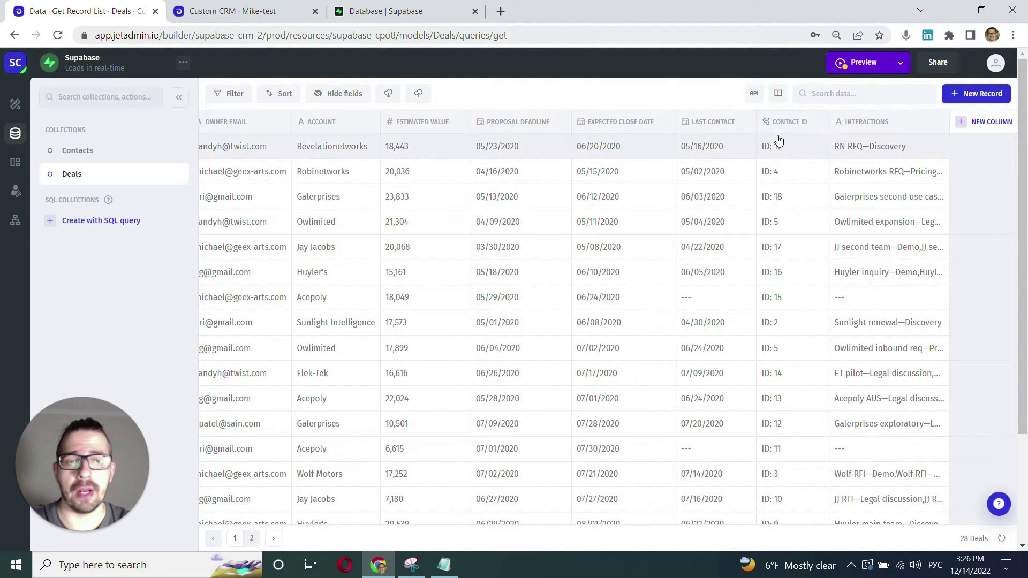
# Examine the related fields offered through Contact id for a new lookup column in Deals
pyautogui.click(975, 121)
pyautogui.moveTo(956, 173)
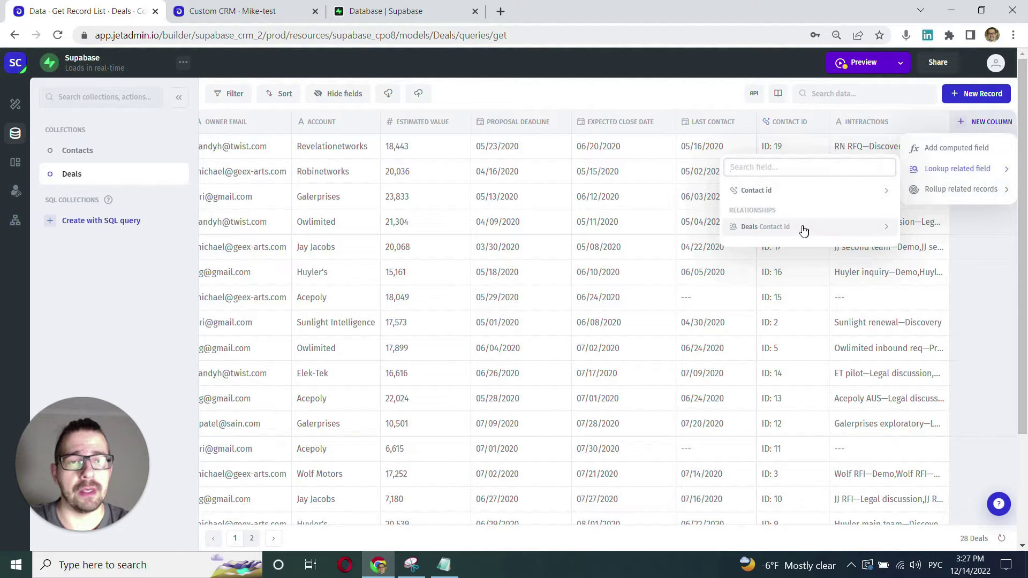
pyautogui.click(798, 193)
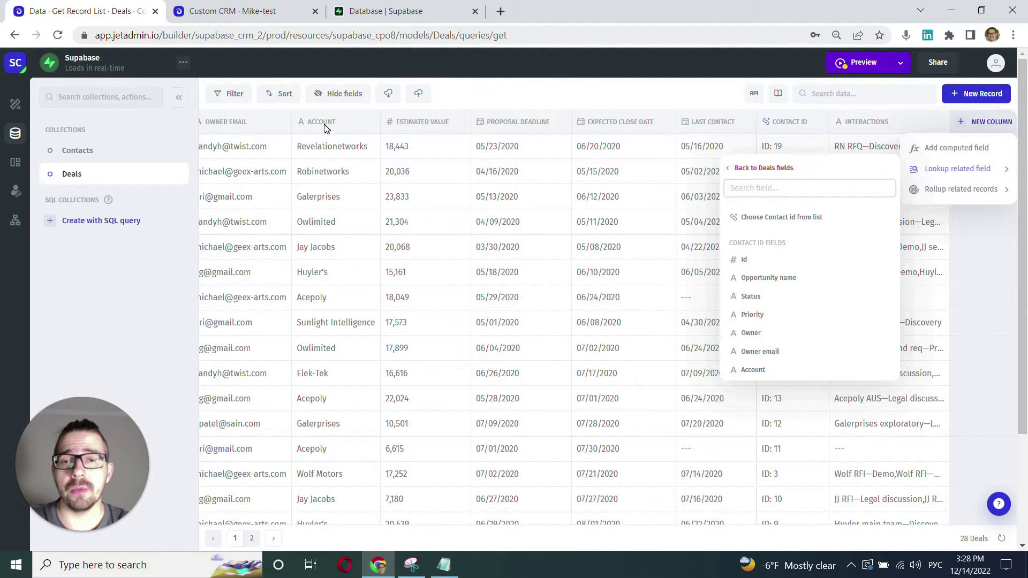
pyautogui.click(526, 96)
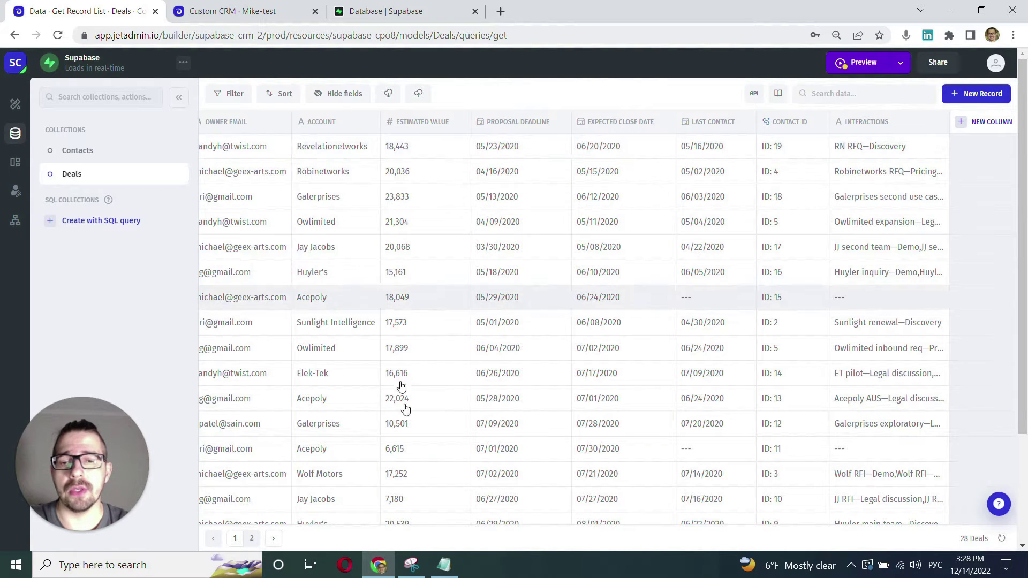
# Change the field type of the Status column in Deals from text to Select
pyautogui.scroll(-1, 364, 461)
pyautogui.scroll(-2, 361, 445)
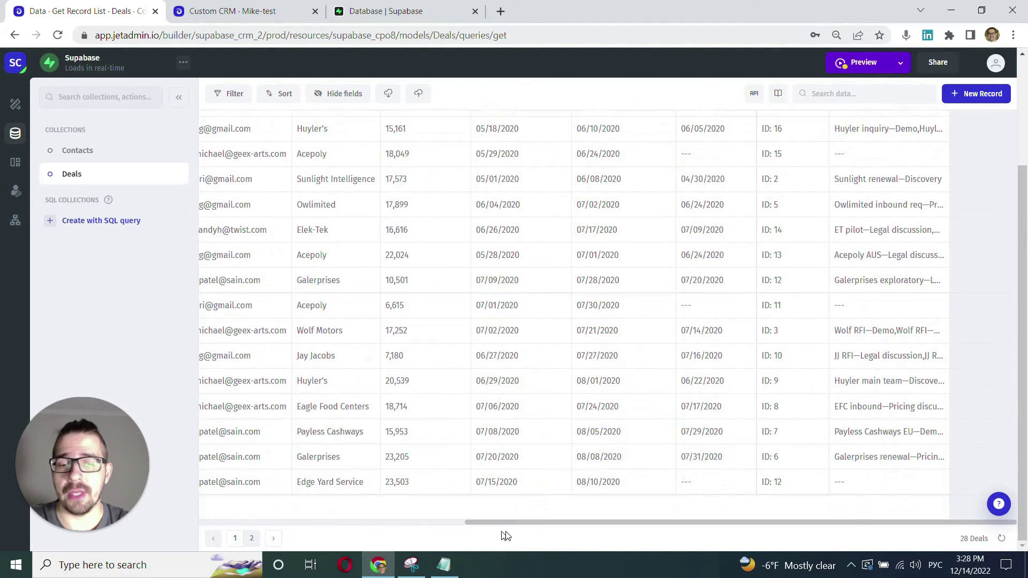
pyautogui.moveTo(503, 526); pyautogui.dragTo(196, 517)
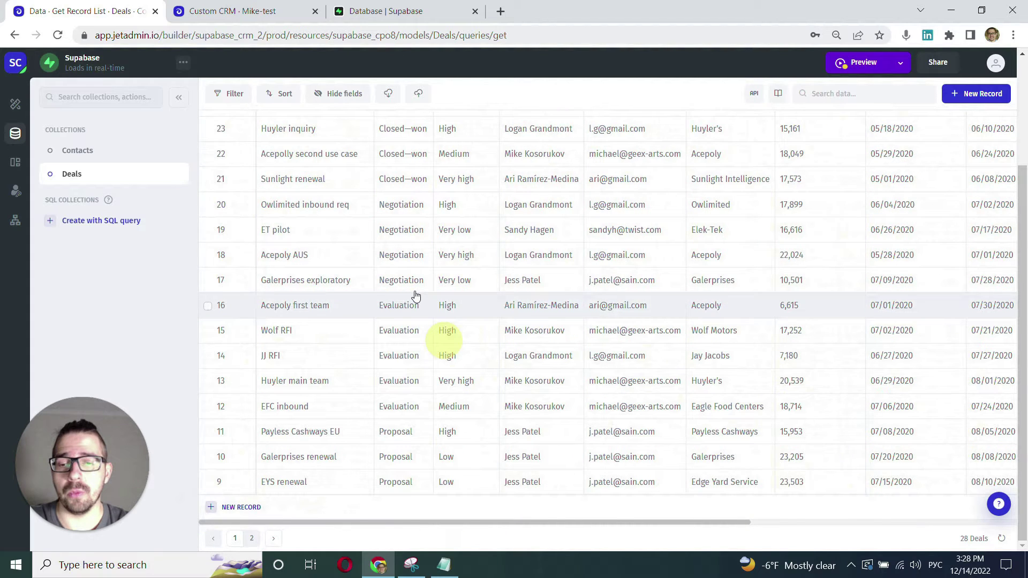
pyautogui.scroll(3, 381, 131)
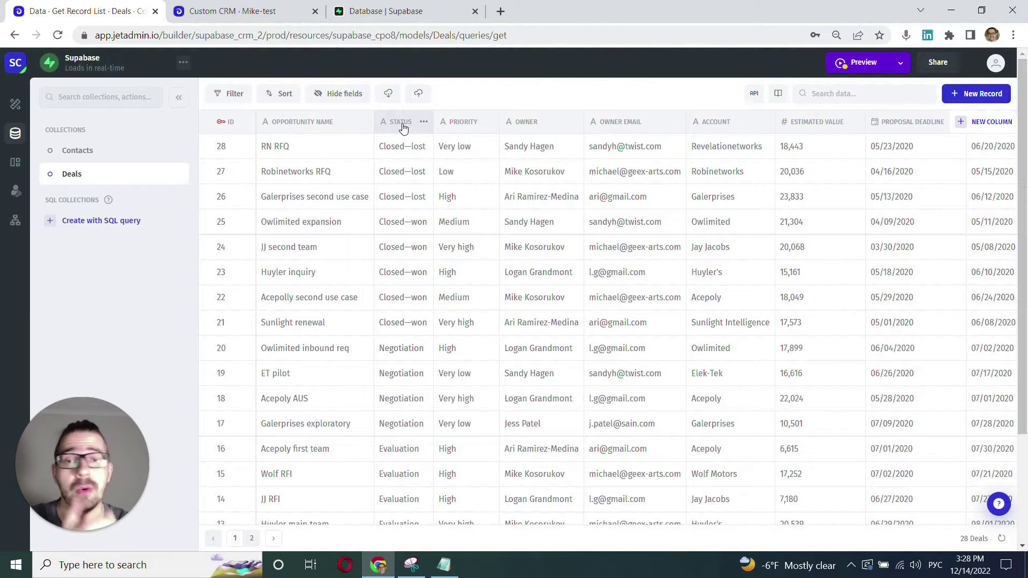
pyautogui.click(423, 122)
pyautogui.click(422, 150)
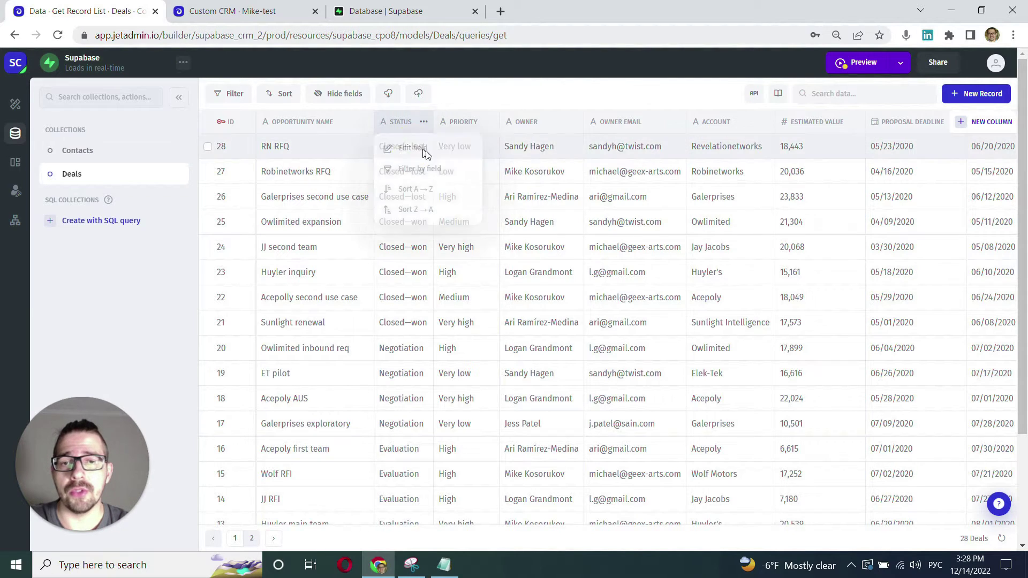
pyautogui.click(921, 185)
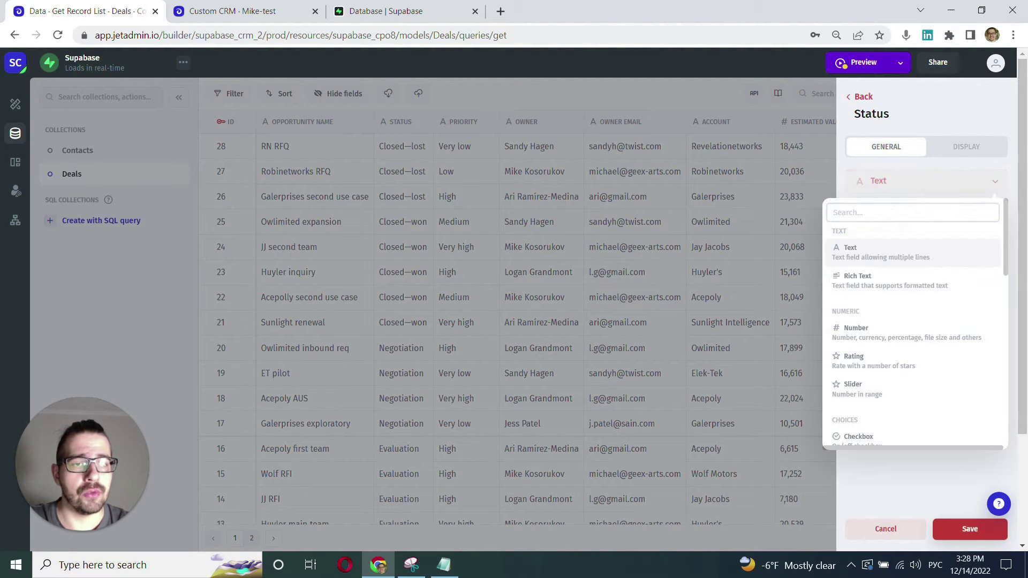
pyautogui.hotkey('alt', 'shift')
pyautogui.write('sele')
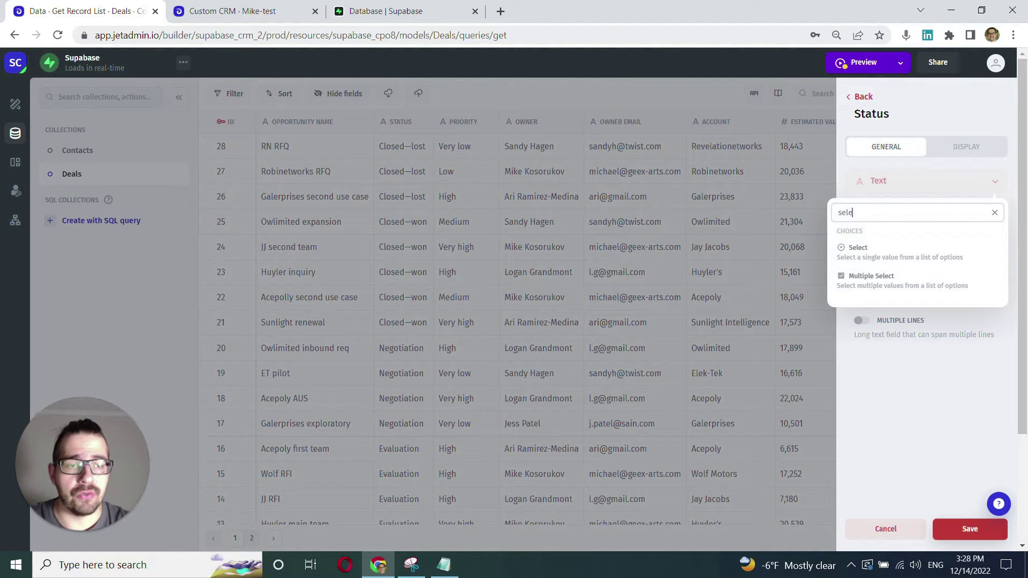
pyautogui.click(858, 248)
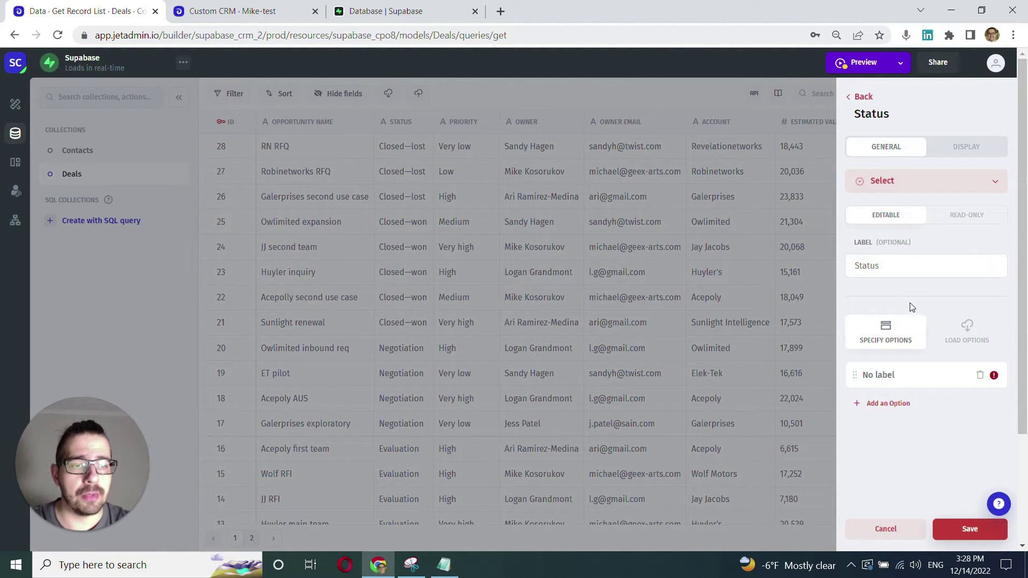
# Set the Status field to load its options from the Supabase resource's Deals collection
pyautogui.click(968, 328)
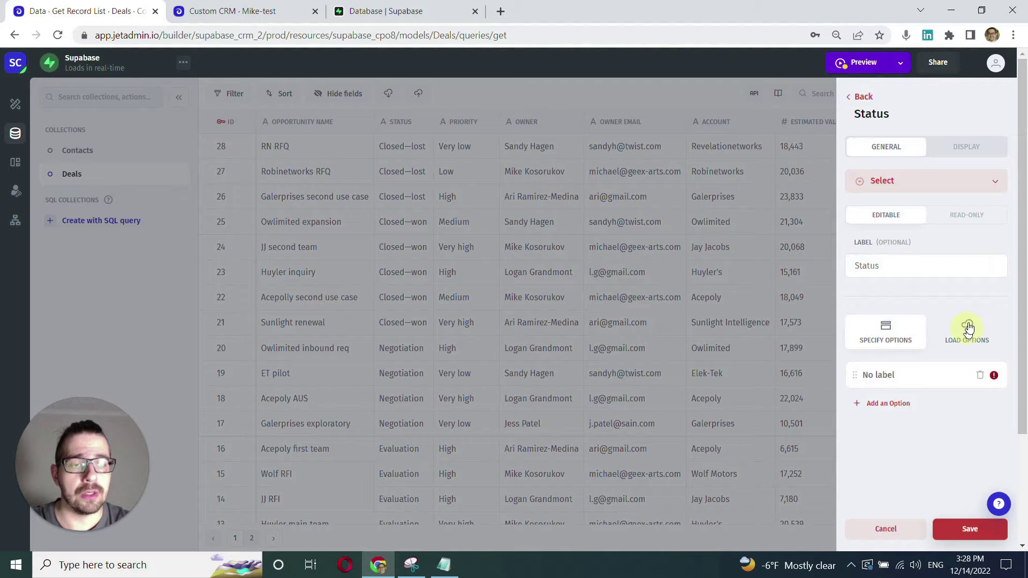
pyautogui.click(920, 370)
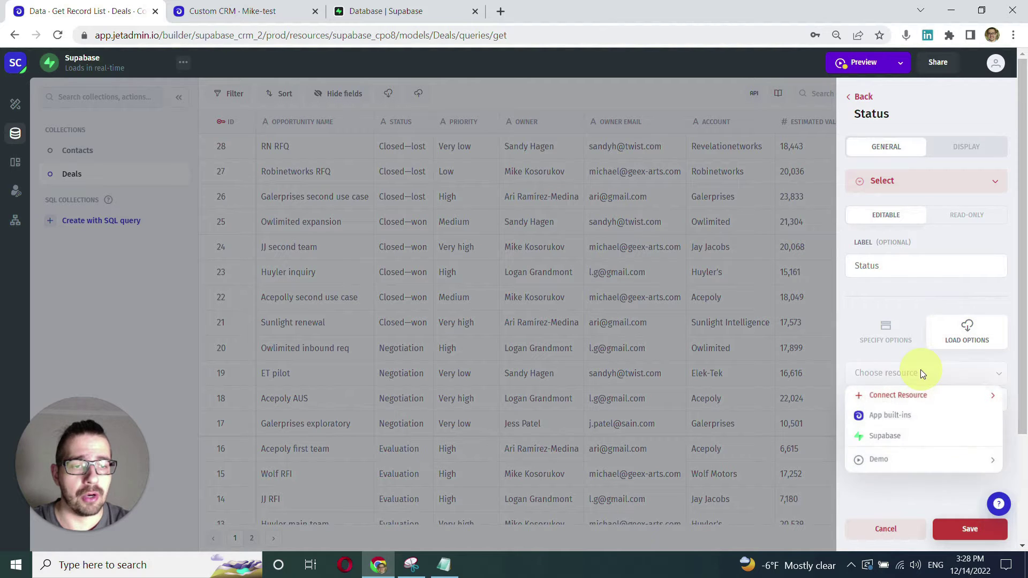
pyautogui.click(899, 436)
pyautogui.scroll(-6, 907, 375)
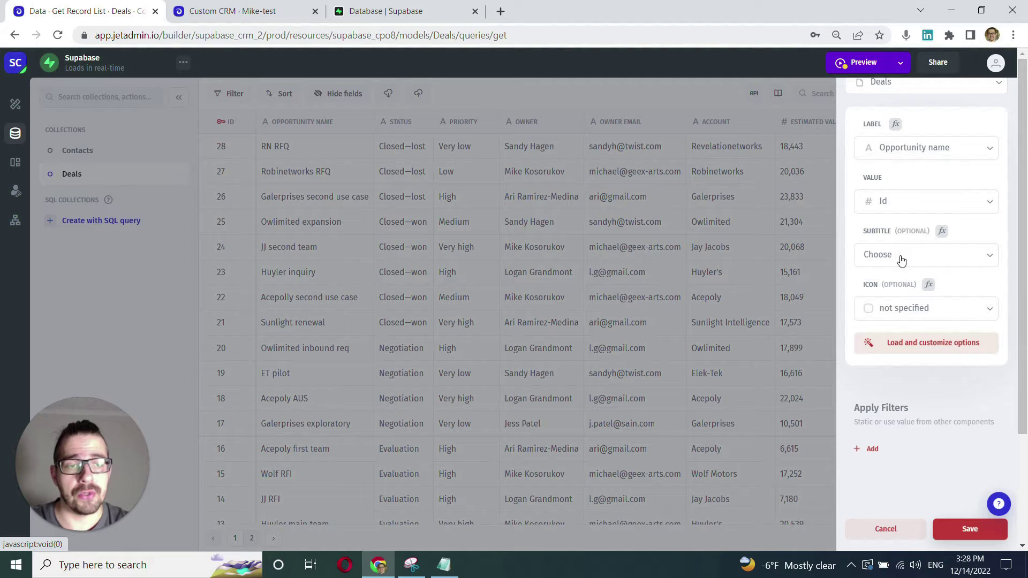
# Use Status as both option label and value, load the options for customizing, and save the field
pyautogui.click(905, 156)
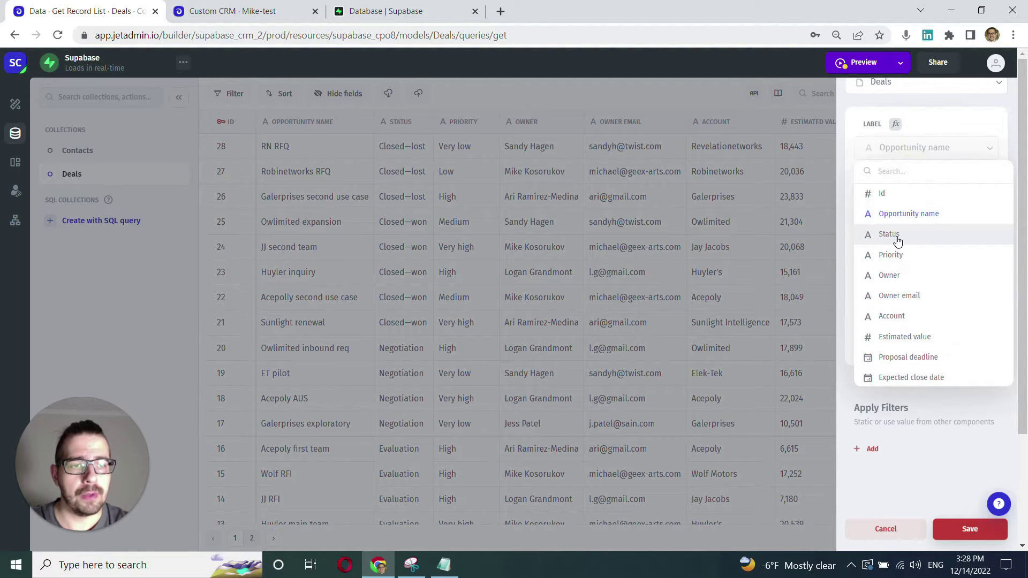
pyautogui.click(891, 231)
pyautogui.click(907, 209)
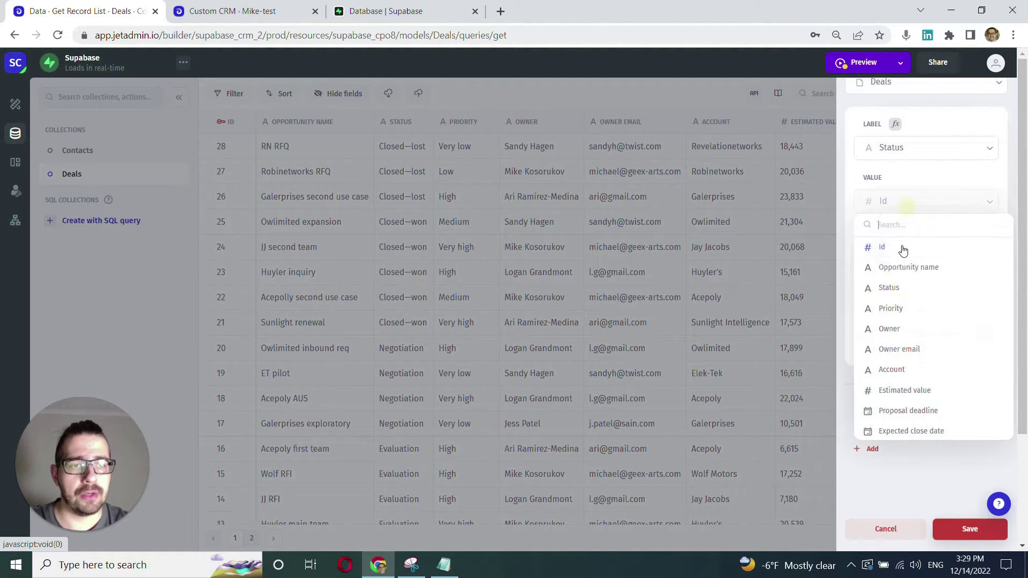
pyautogui.click(895, 289)
pyautogui.click(911, 347)
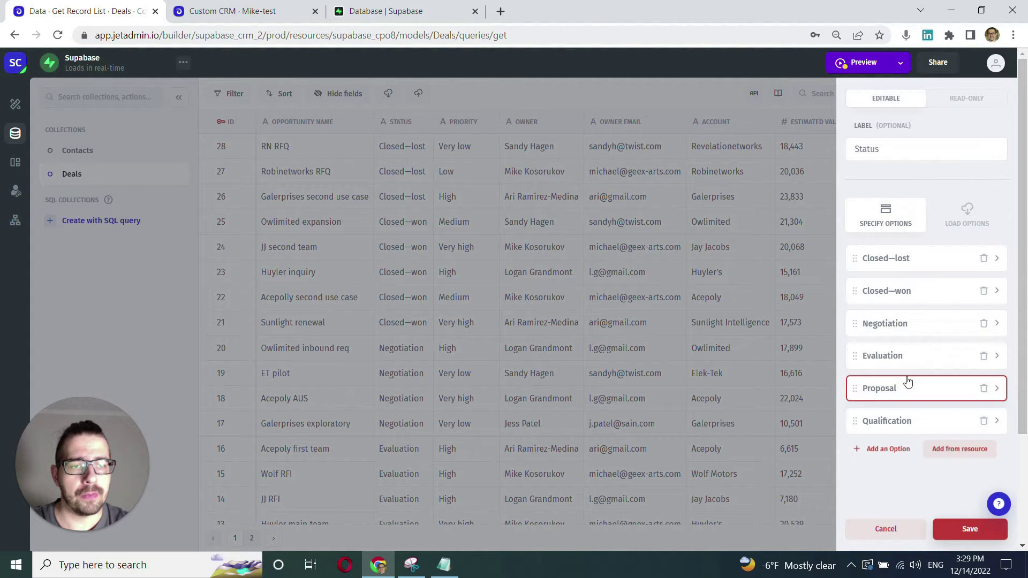
pyautogui.click(964, 529)
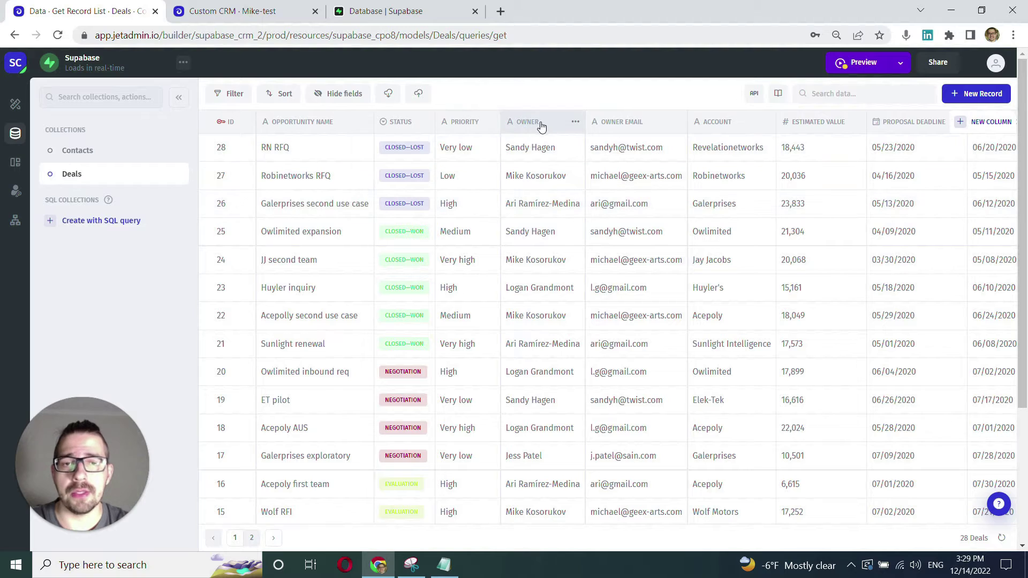
# Turn the Owner column into a Select field with the deal owners as its options
pyautogui.click(575, 125)
pyautogui.click(562, 170)
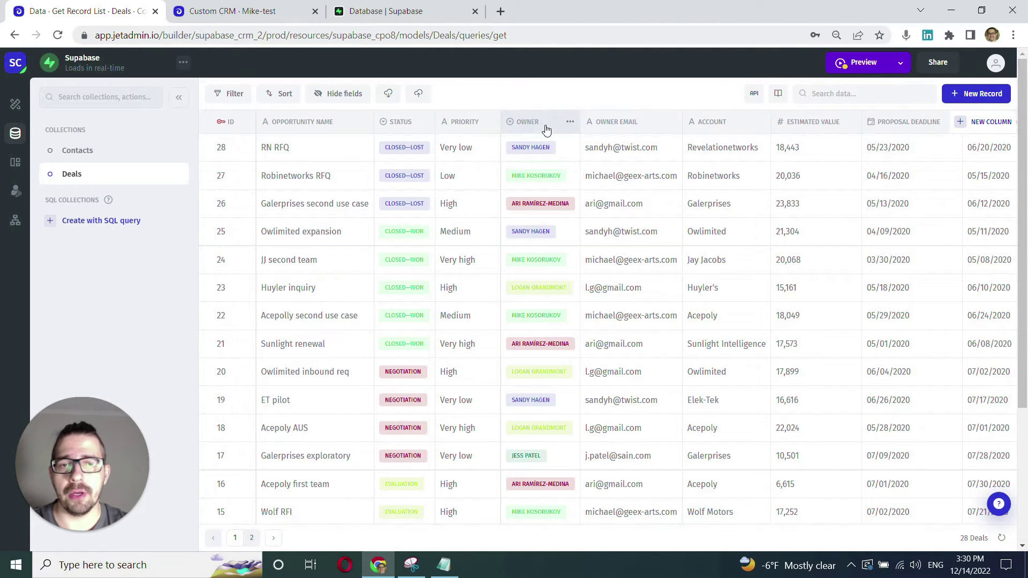
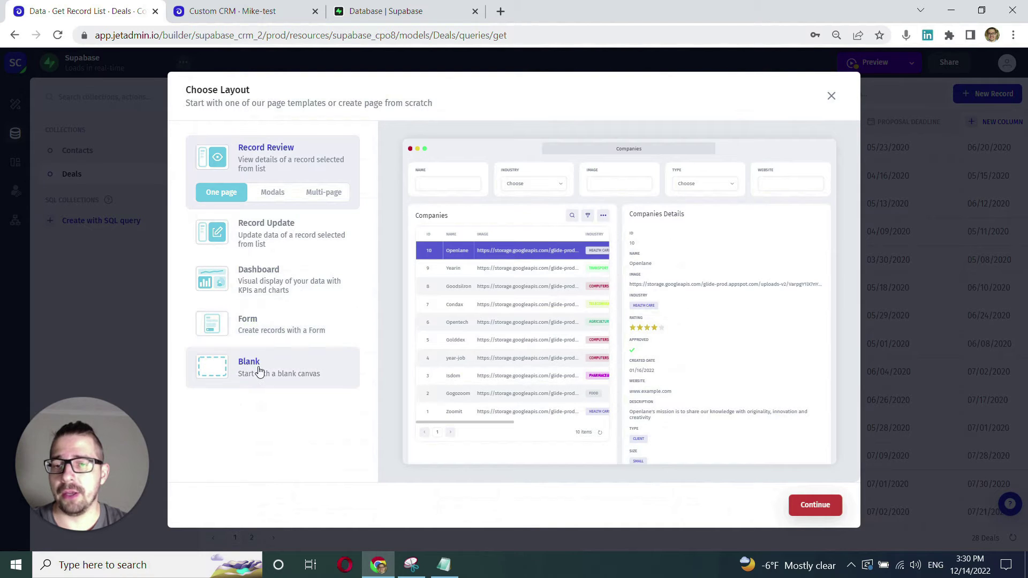
# Create a new page with the Blank layout and place a bar chart on it
pyautogui.click(258, 370)
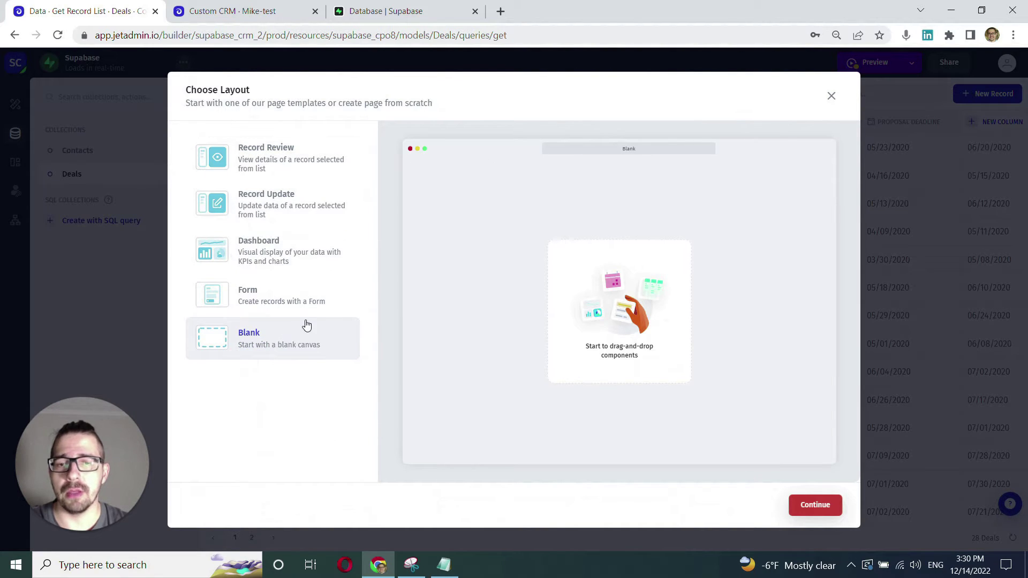
pyautogui.click(801, 503)
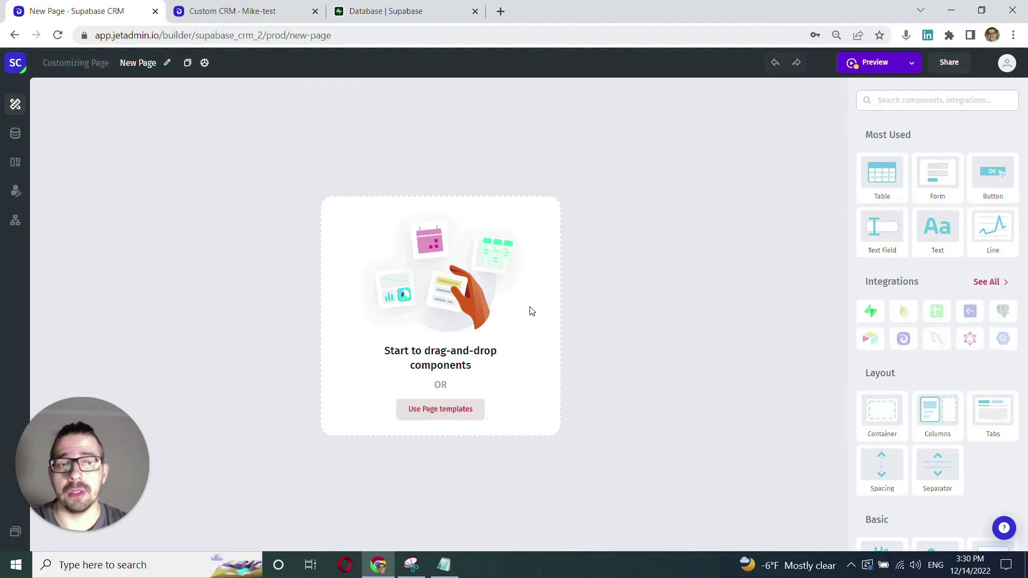
pyautogui.write('bar')
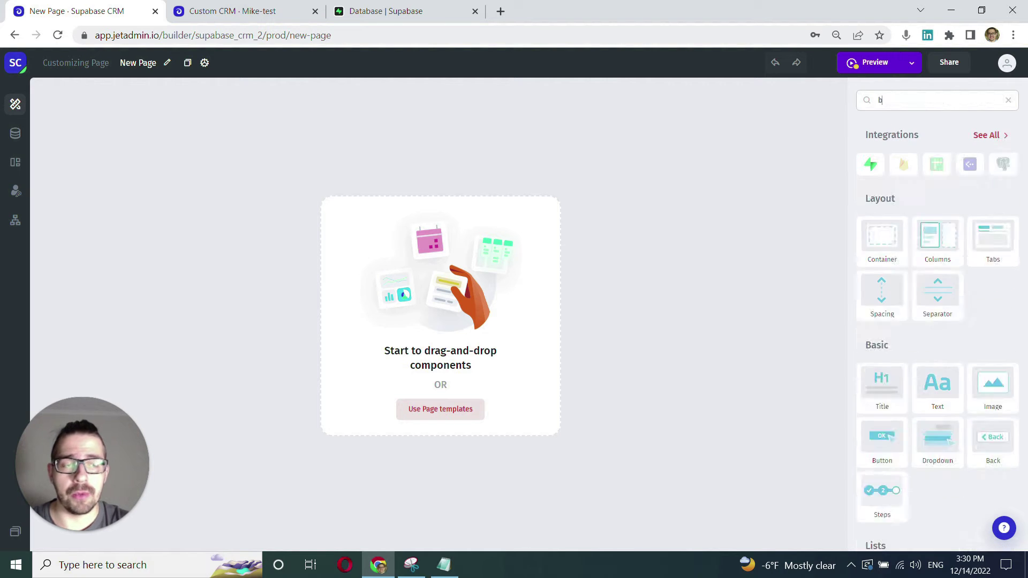
pyautogui.moveTo(881, 174); pyautogui.dragTo(578, 176)
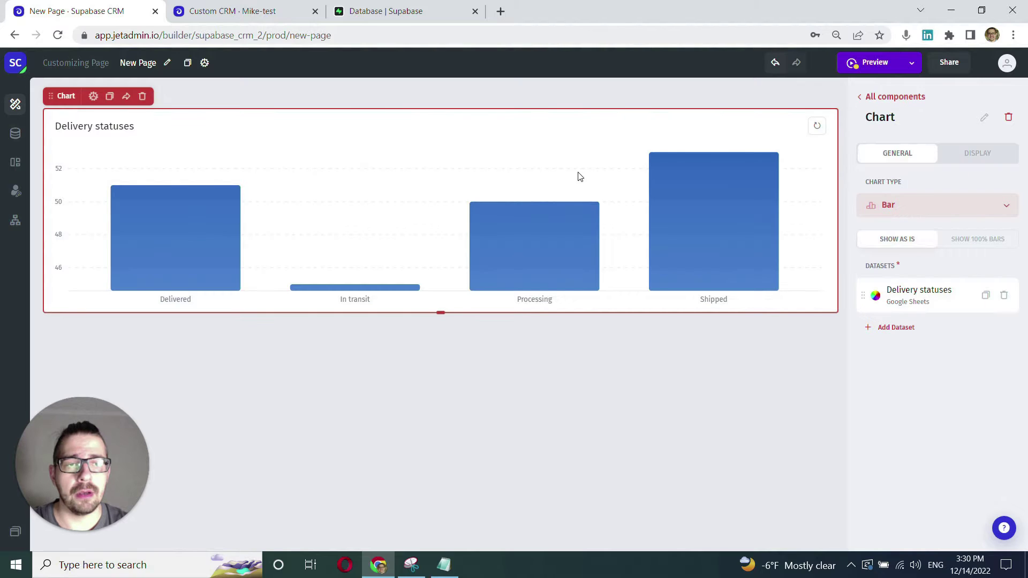
# Add a pie chart in a column to the right of the bar chart
pyautogui.click(861, 97)
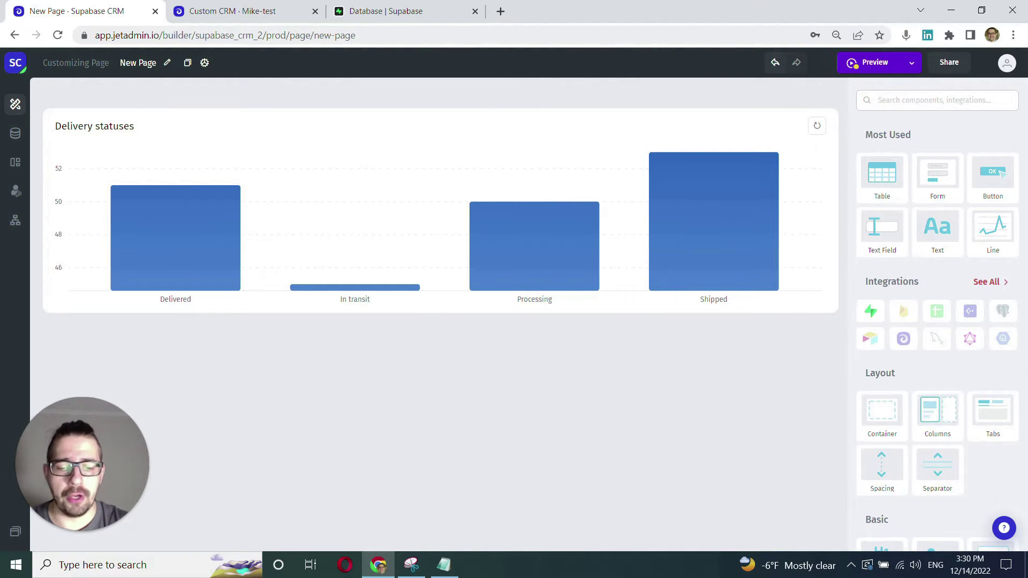
pyautogui.write('pie')
pyautogui.moveTo(882, 237); pyautogui.dragTo(771, 241)
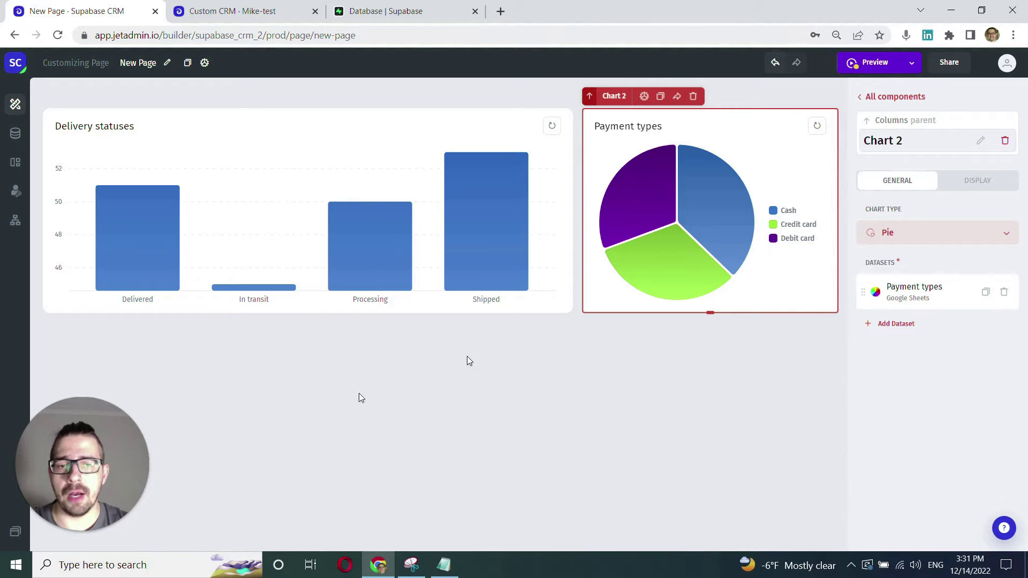
pyautogui.moveTo(65, 436); pyautogui.dragTo(47, 138)
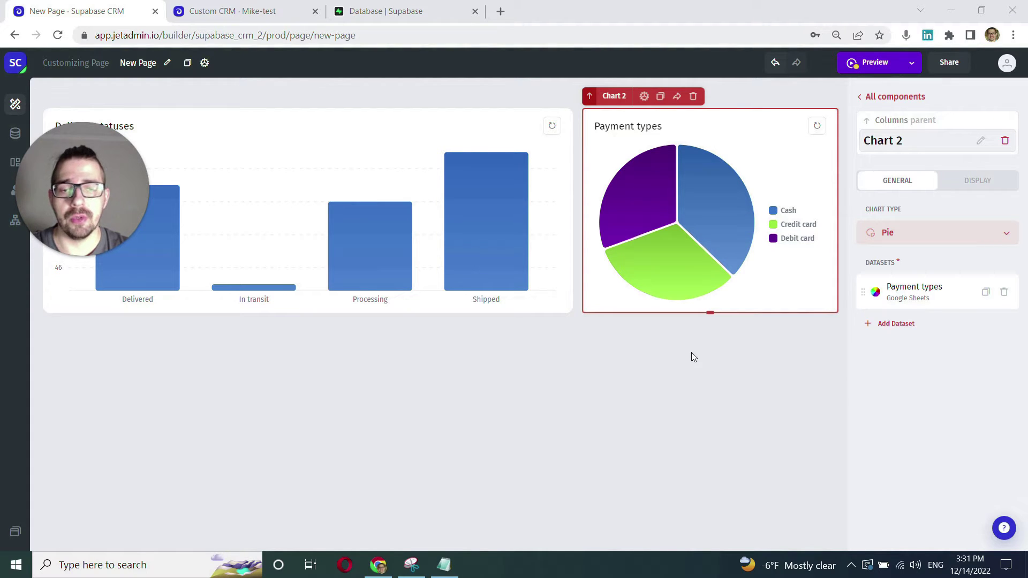
# Add a Kanban Board component below the two charts
pyautogui.click(858, 96)
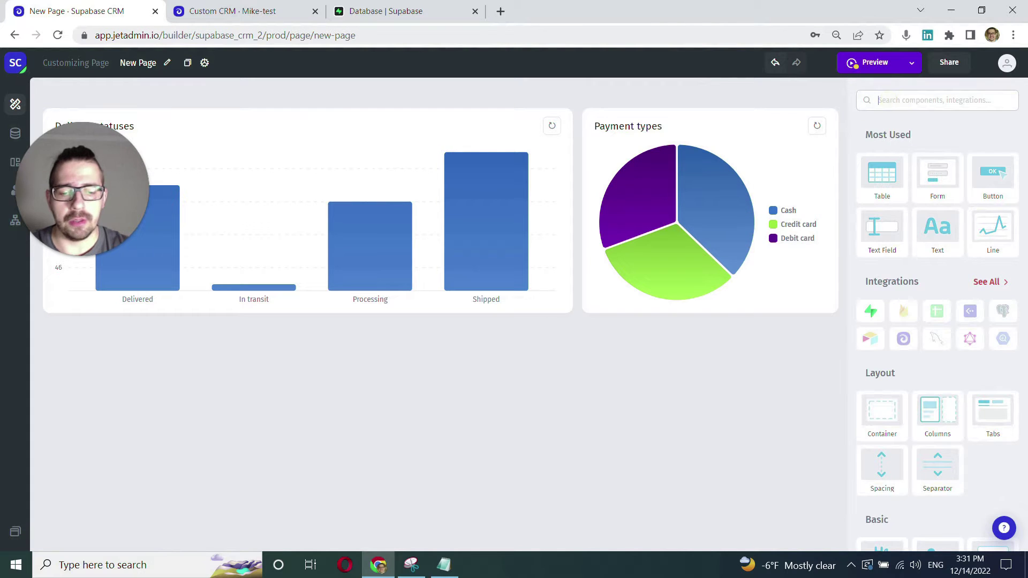
pyautogui.write('kan')
pyautogui.moveTo(881, 176); pyautogui.dragTo(300, 369)
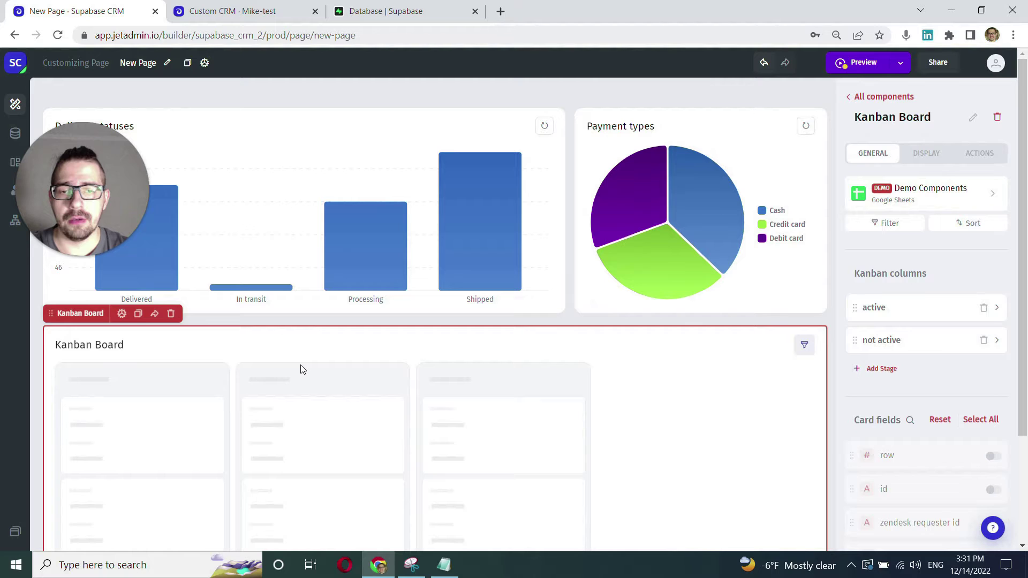
# Add a Form component in a column to the right of the Kanban Board
pyautogui.click(855, 97)
pyautogui.write('fo')
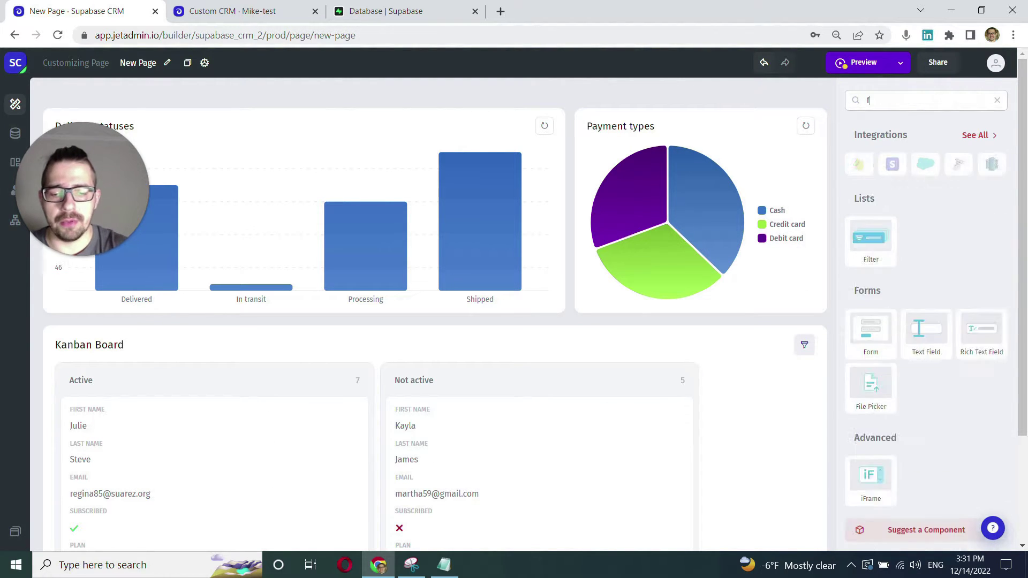
pyautogui.moveTo(871, 239); pyautogui.dragTo(580, 333)
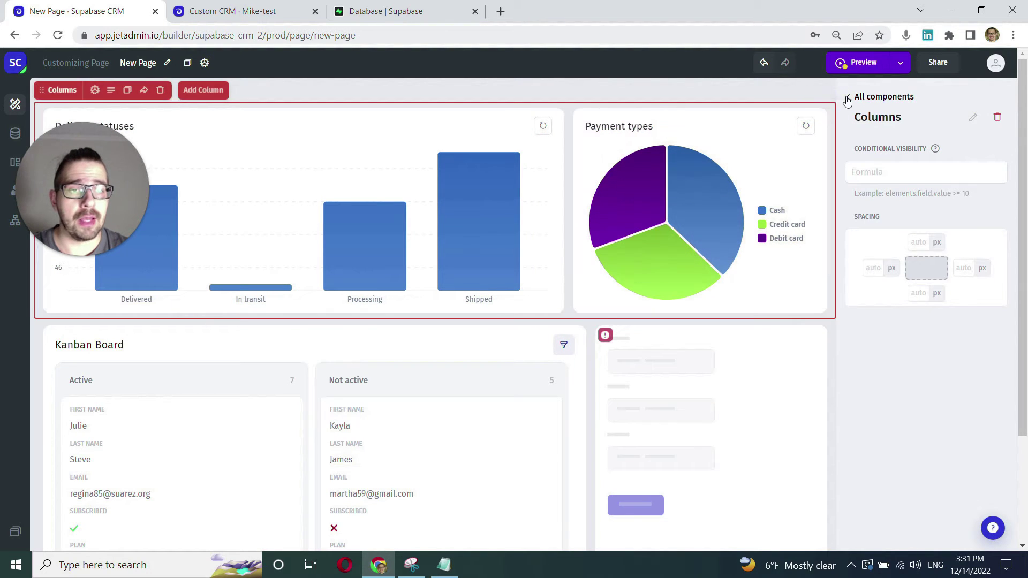
# Add a Filter component above the Kanban Board, inside the same column
pyautogui.click(856, 97)
pyautogui.click(871, 99)
pyautogui.write('fil')
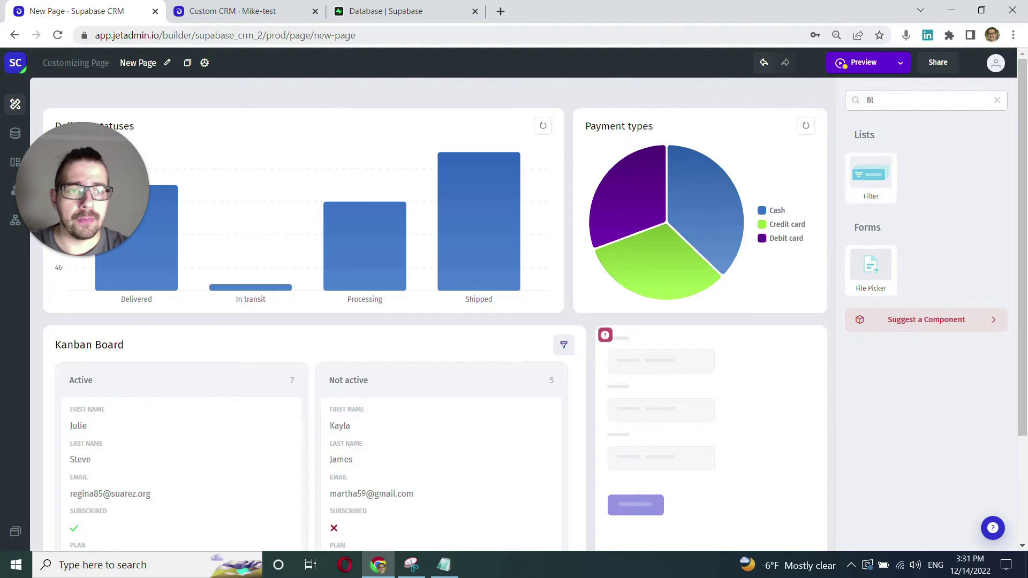
pyautogui.moveTo(870, 177); pyautogui.dragTo(328, 339)
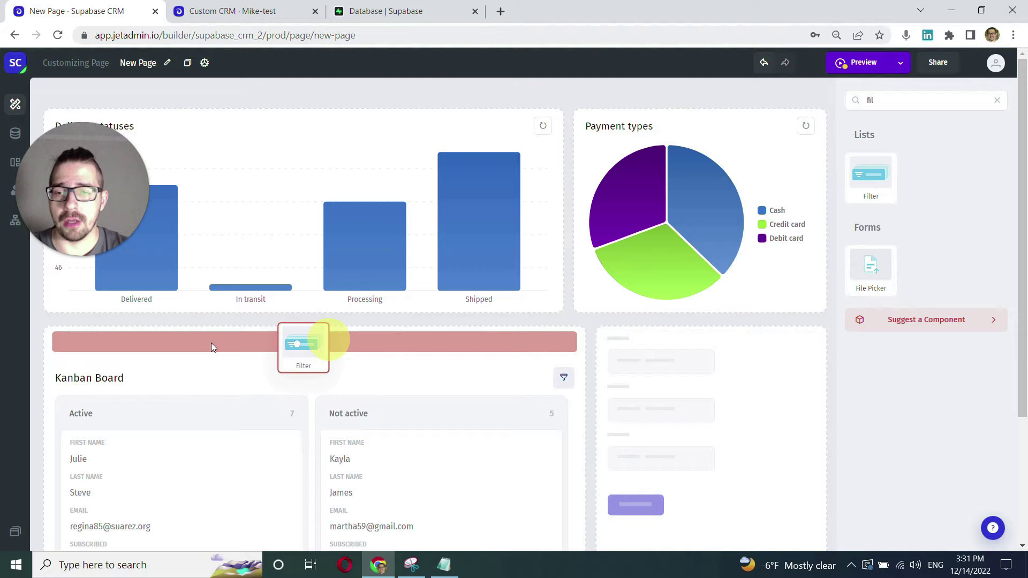
pyautogui.moveTo(329, 339); pyautogui.dragTo(329, 339)
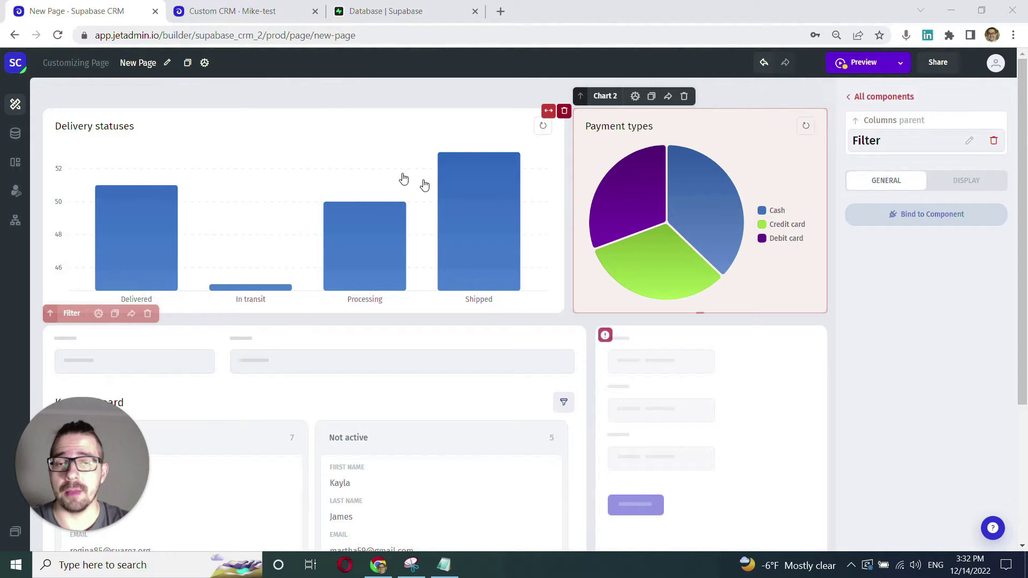
# Switch the bar chart's dataset from the demo Google Sheets source to the Supabase Deals collection
pyautogui.click(332, 141)
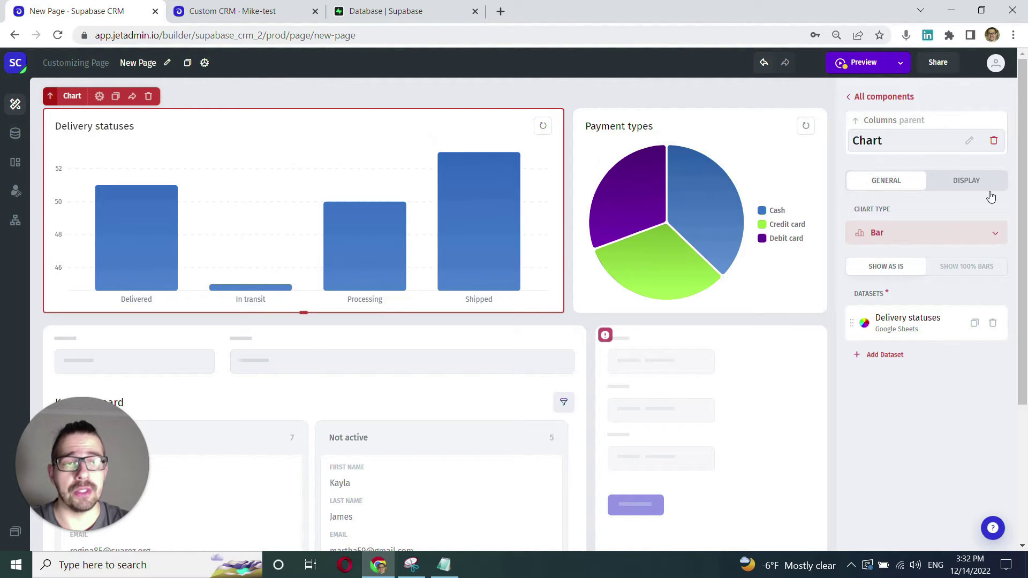
pyautogui.click(900, 326)
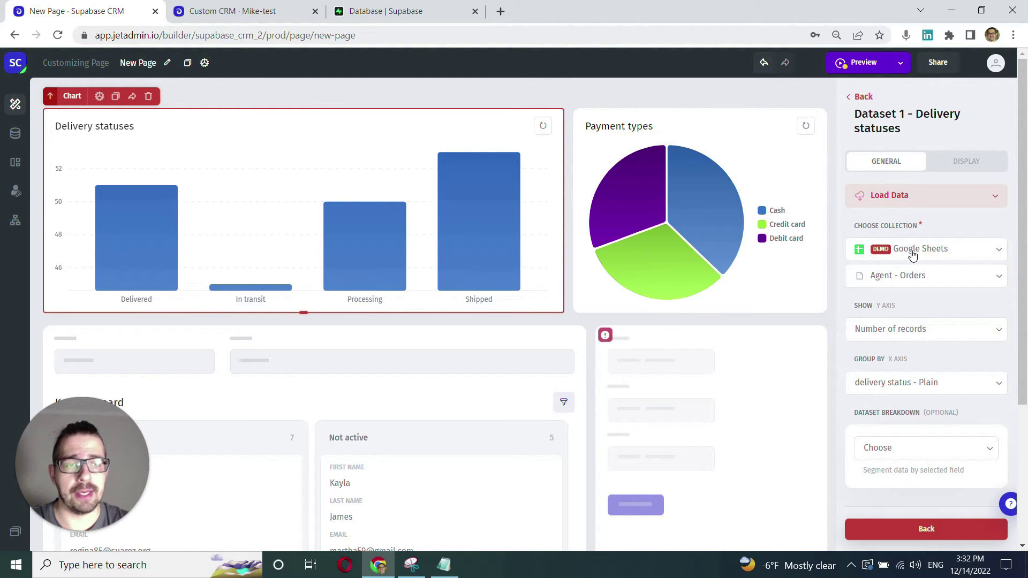
pyautogui.click(912, 256)
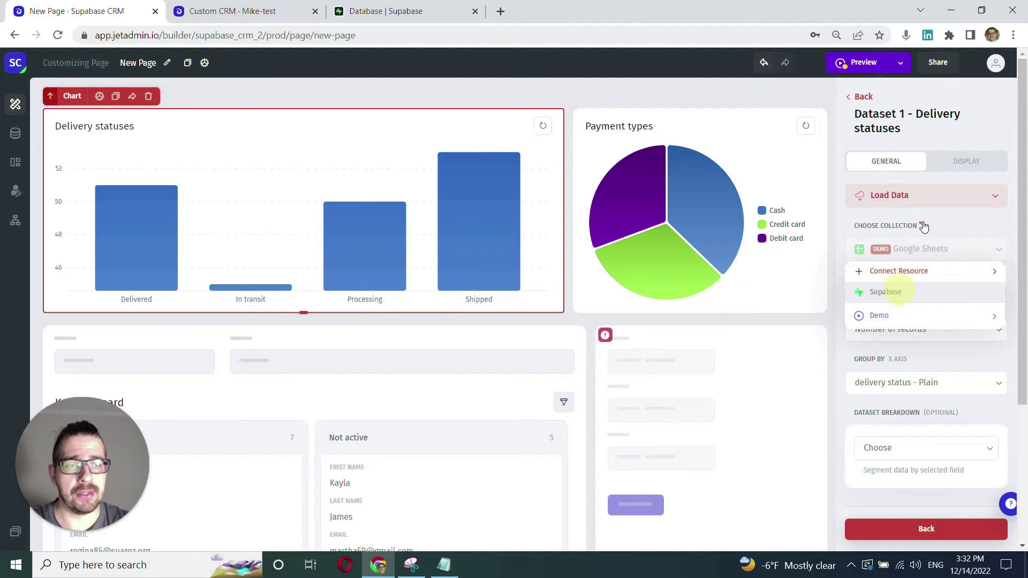
pyautogui.click(885, 291)
pyautogui.click(904, 262)
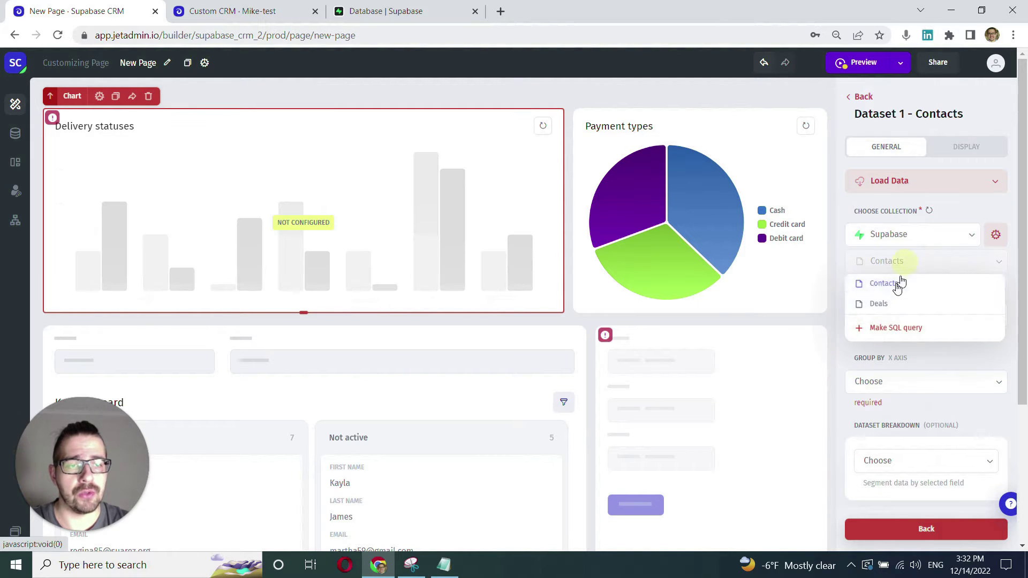
pyautogui.click(890, 303)
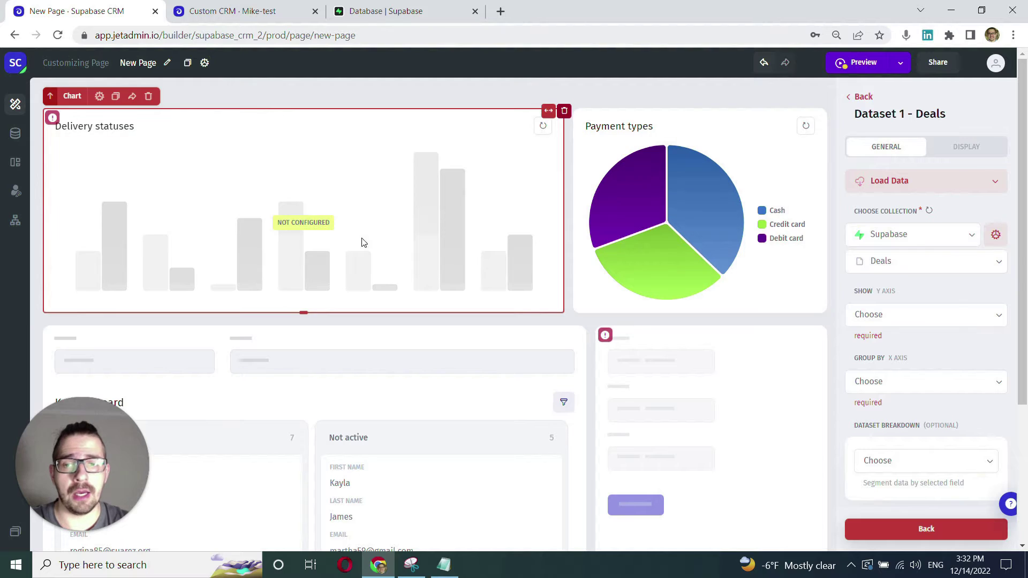
# Set the bar chart's Y axis to Number of records and group its X axis by plain Status
pyautogui.scroll(-3, 909, 284)
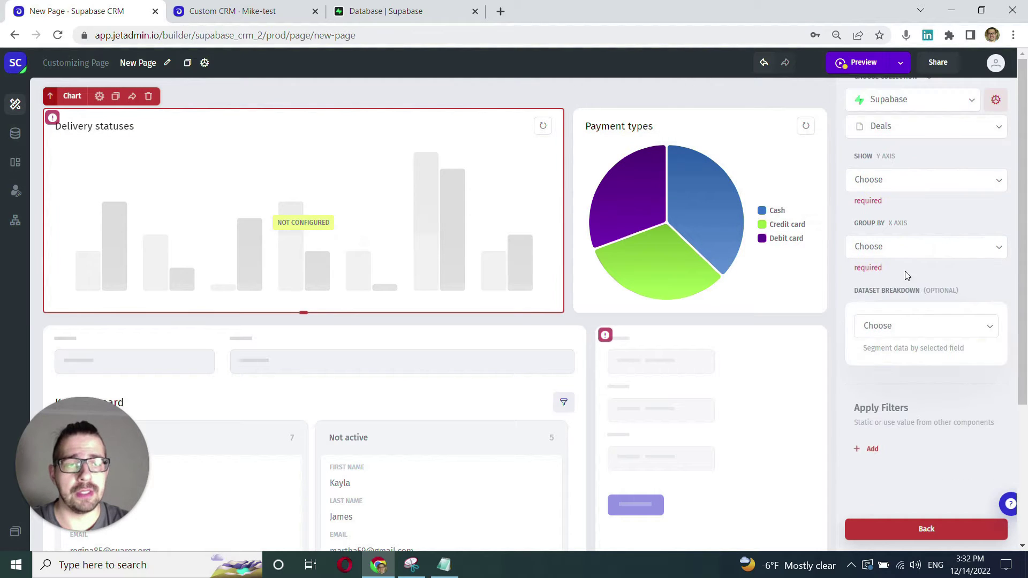
pyautogui.click(901, 185)
pyautogui.click(889, 231)
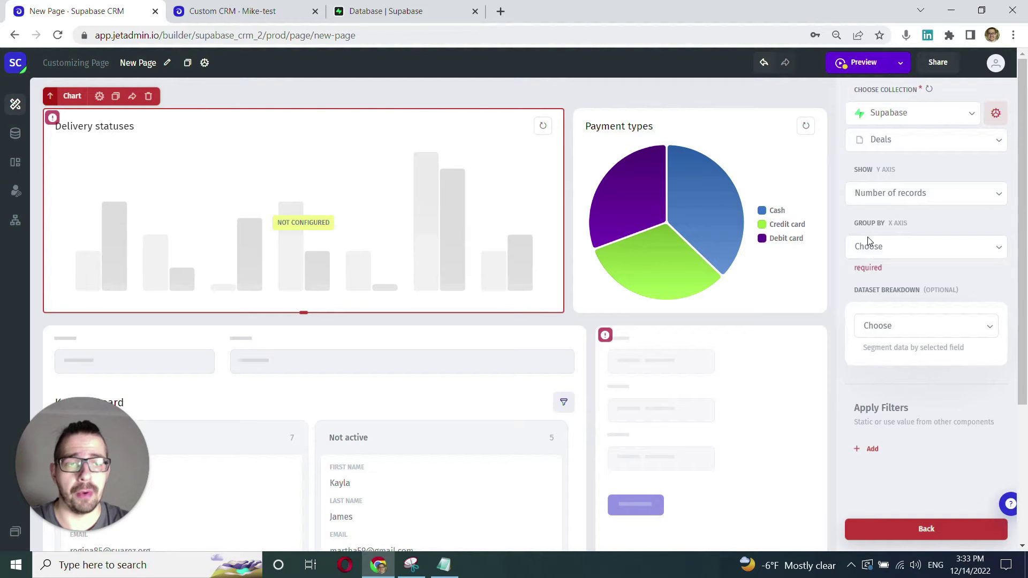
pyautogui.click(891, 255)
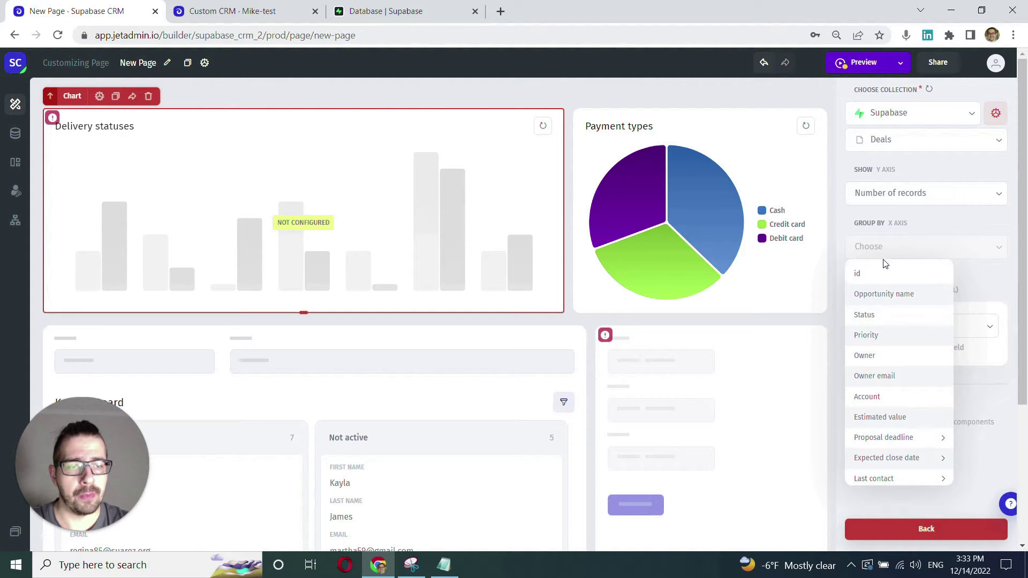
pyautogui.click(882, 315)
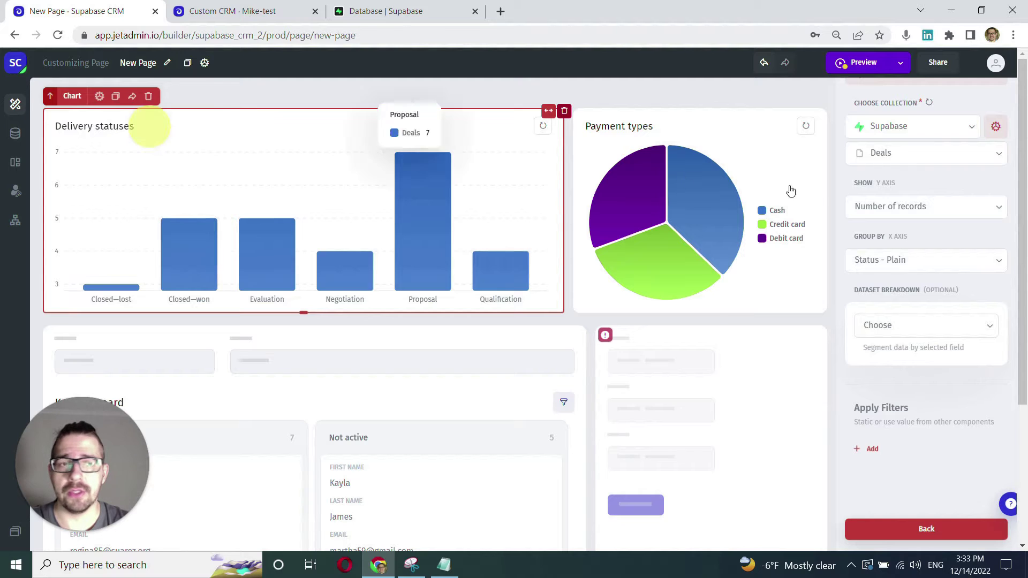
pyautogui.scroll(2, 910, 193)
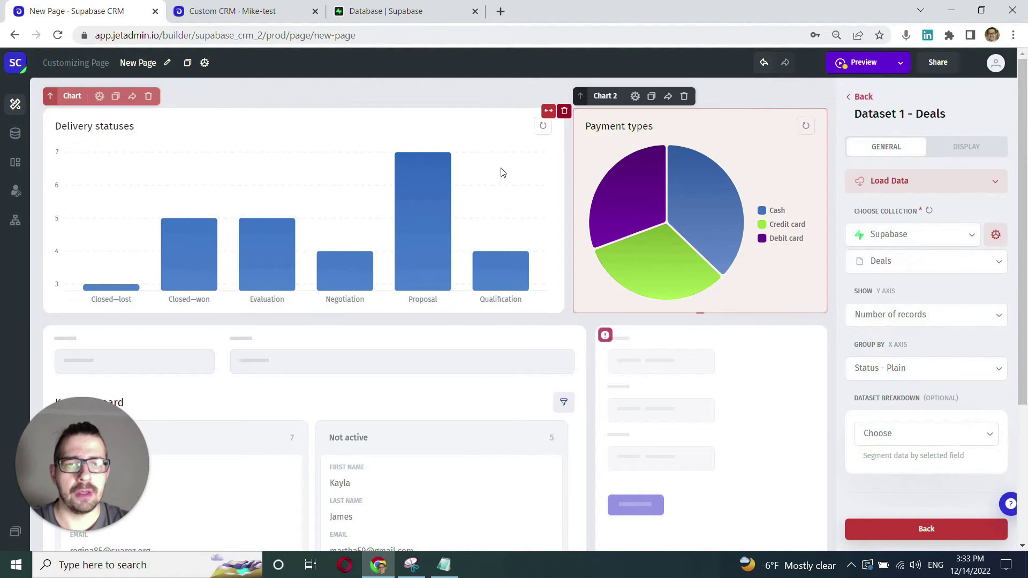
# Change the bar chart's label to "Stages"
pyautogui.click(851, 97)
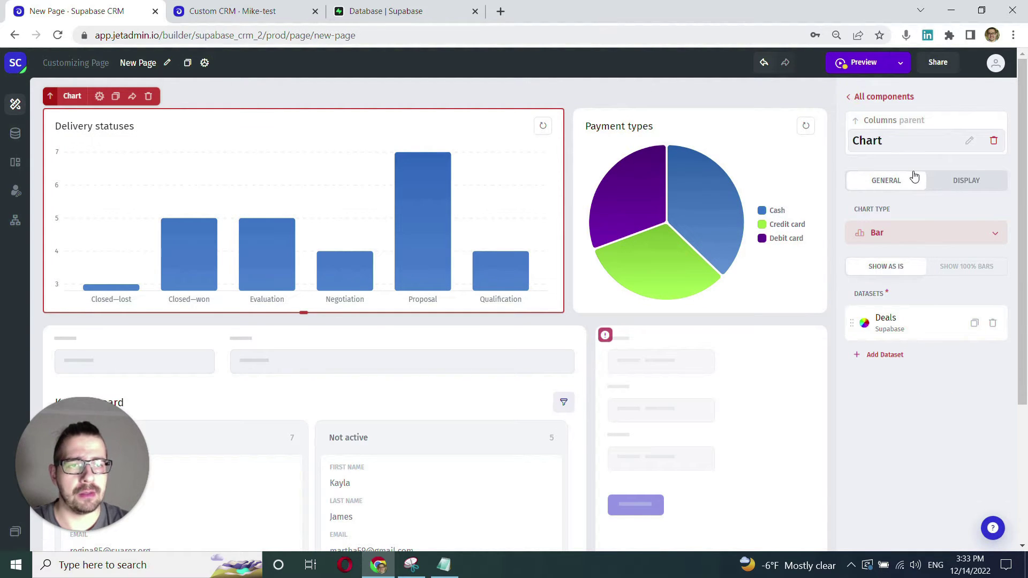
pyautogui.click(956, 182)
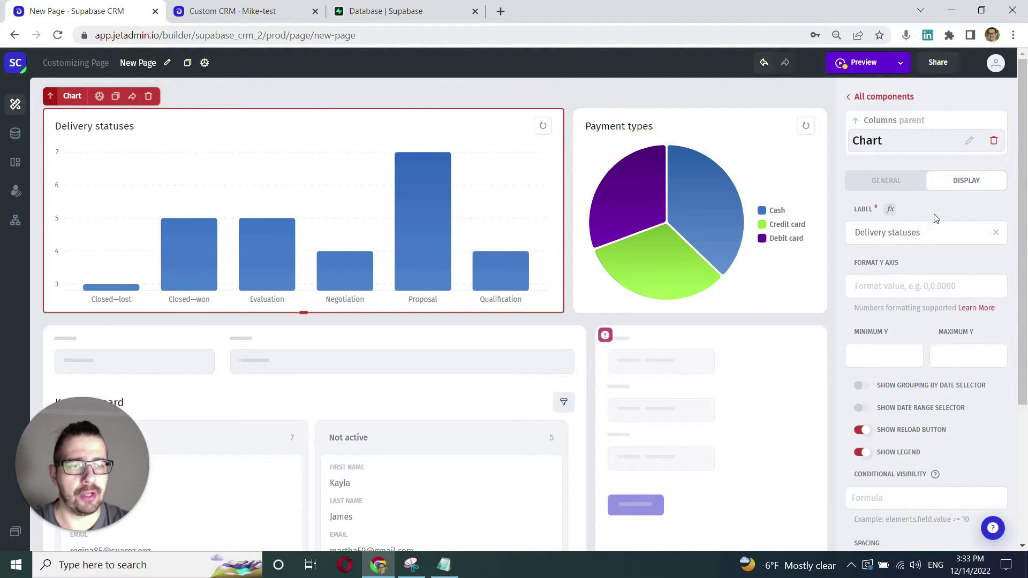
pyautogui.moveTo(921, 232); pyautogui.dragTo(852, 232)
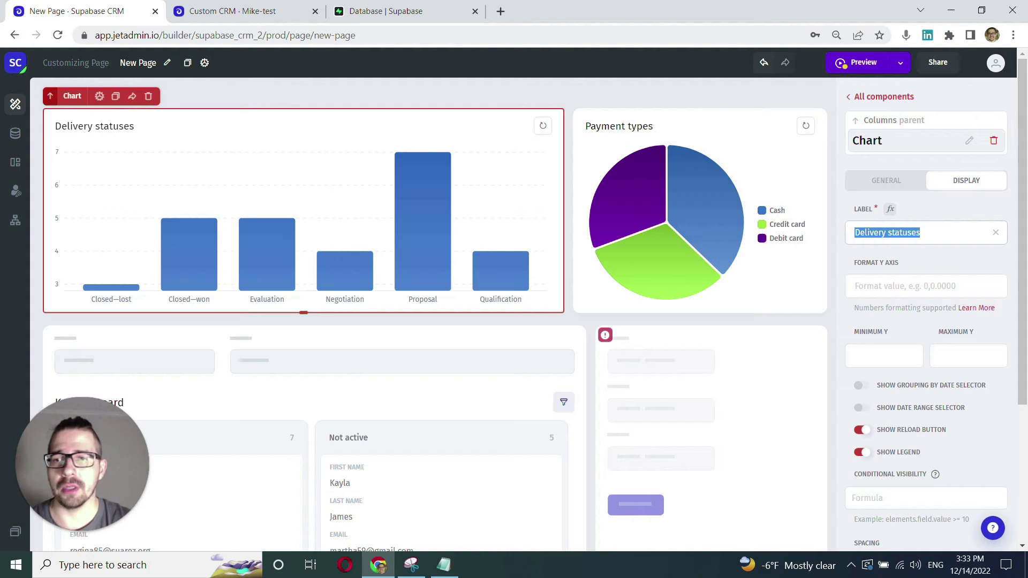
pyautogui.write('Stages')
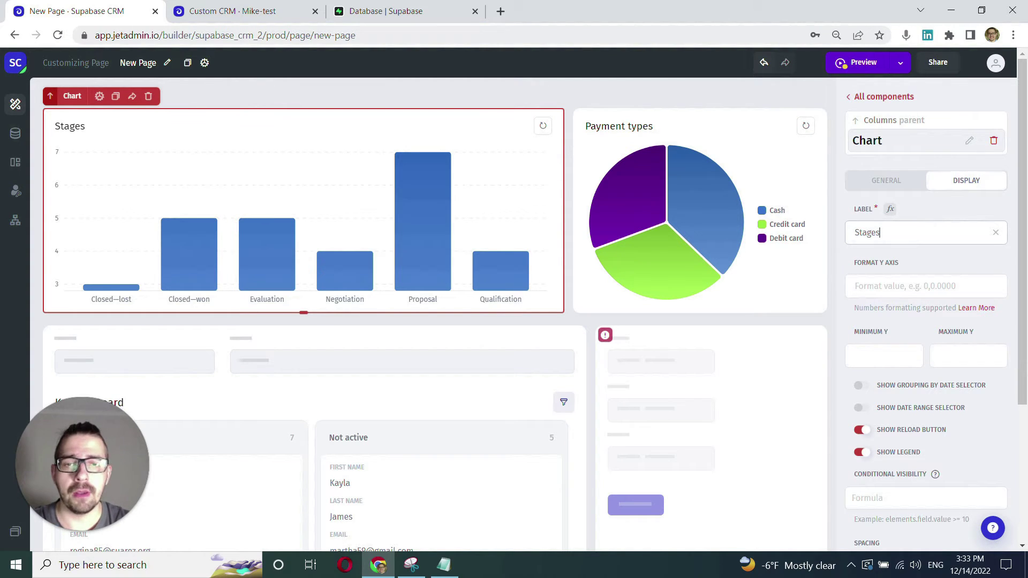
pyautogui.click(852, 97)
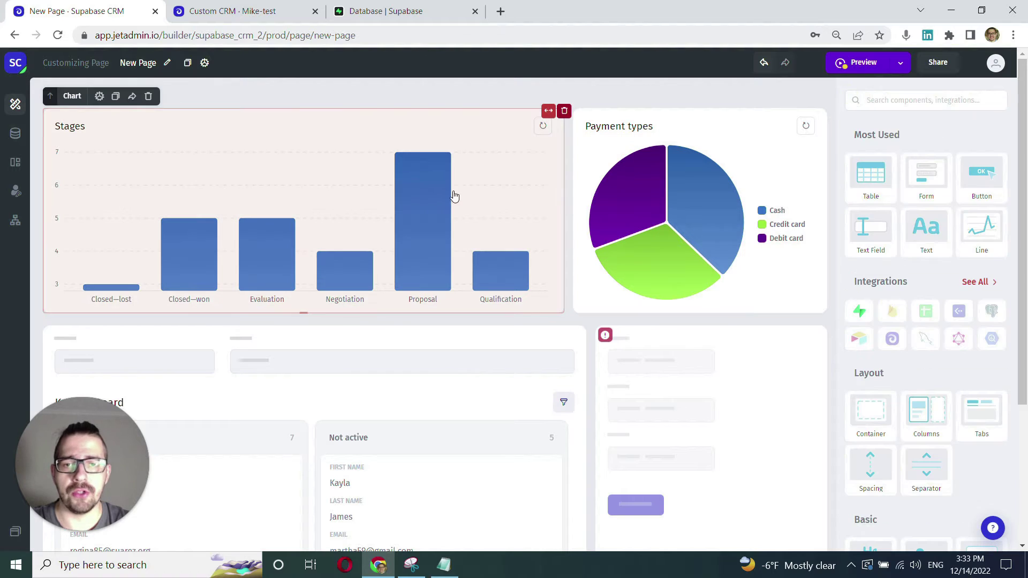
# Set the color of the Stages chart's Deals dataset to the purple swatch #A071FF
pyautogui.click(366, 152)
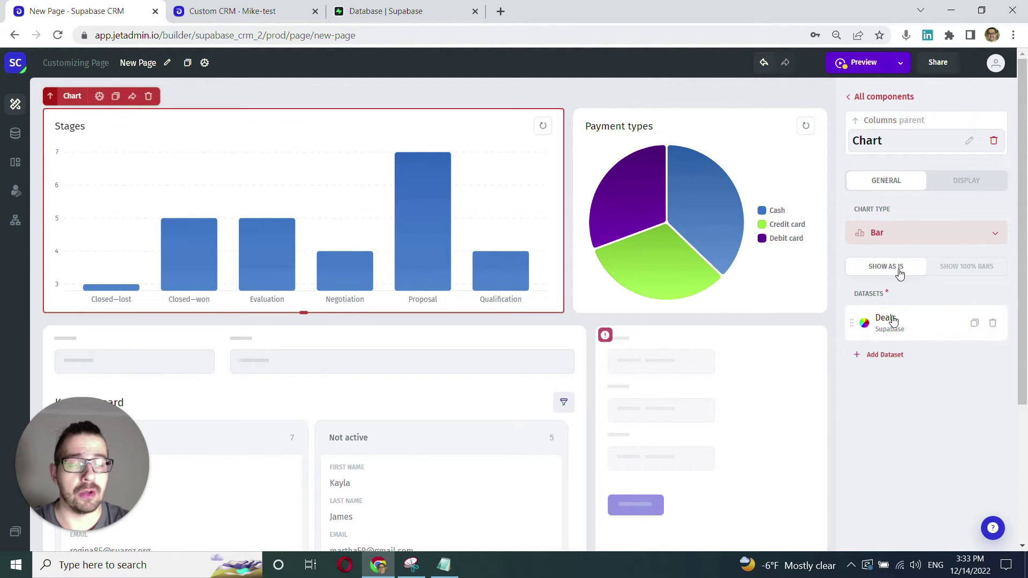
pyautogui.click(888, 324)
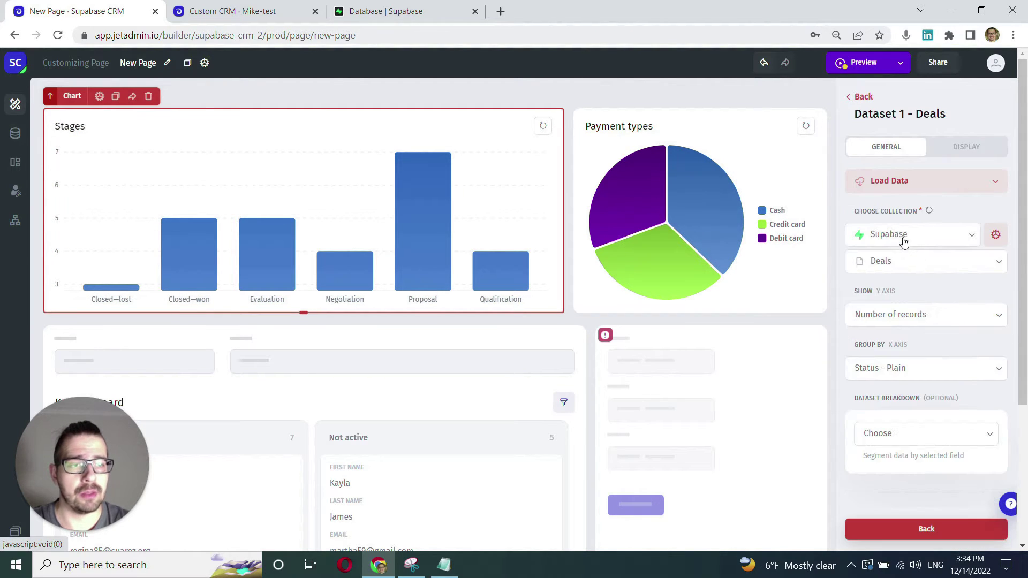
pyautogui.click(968, 151)
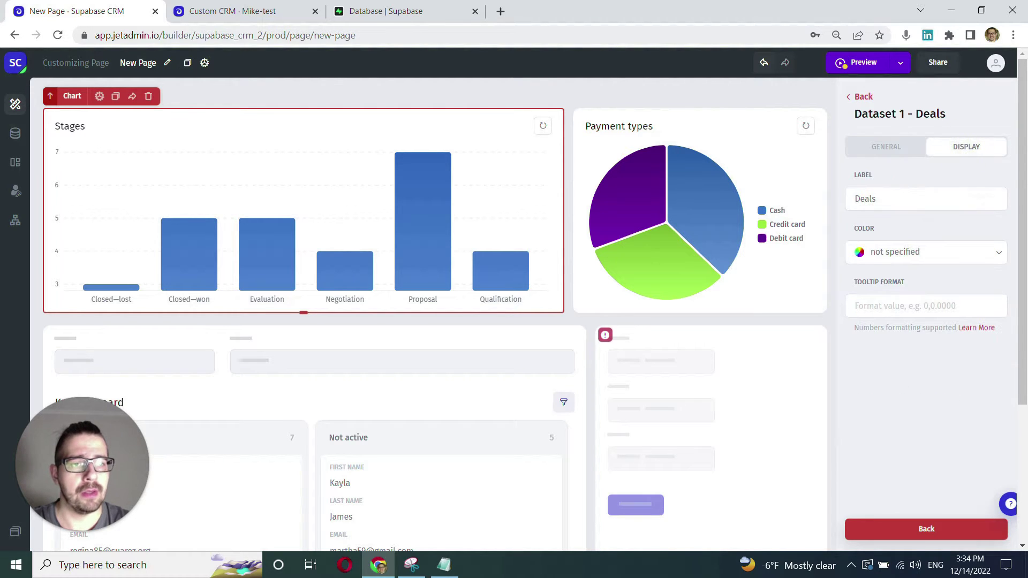
pyautogui.click(894, 253)
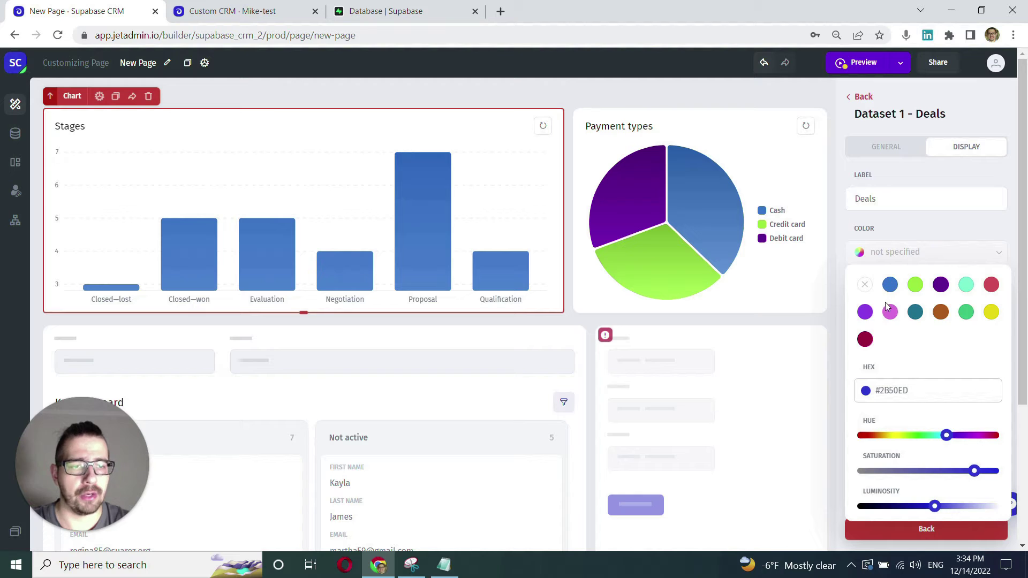
pyautogui.click(865, 312)
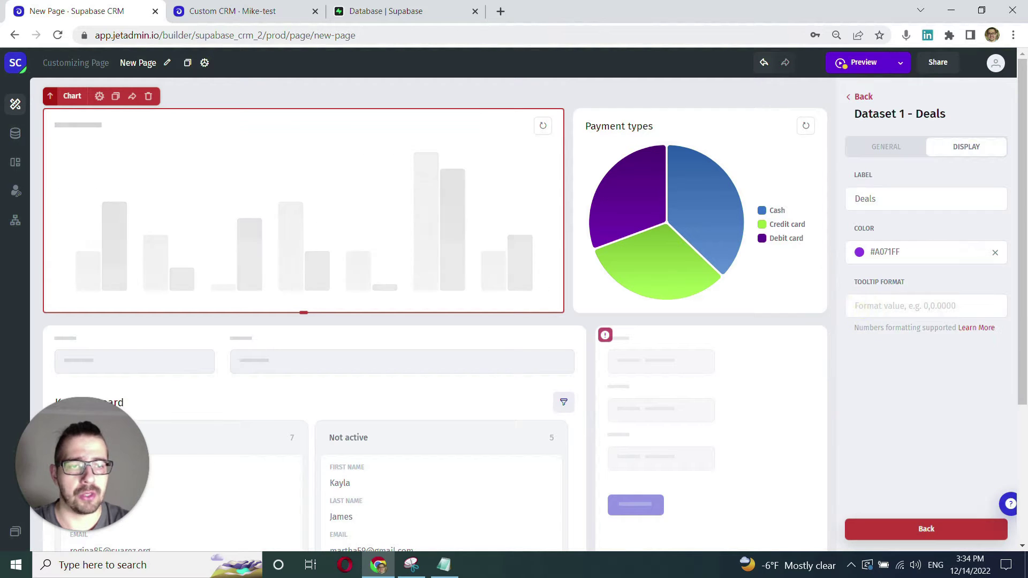
pyautogui.moveTo(438, 230)
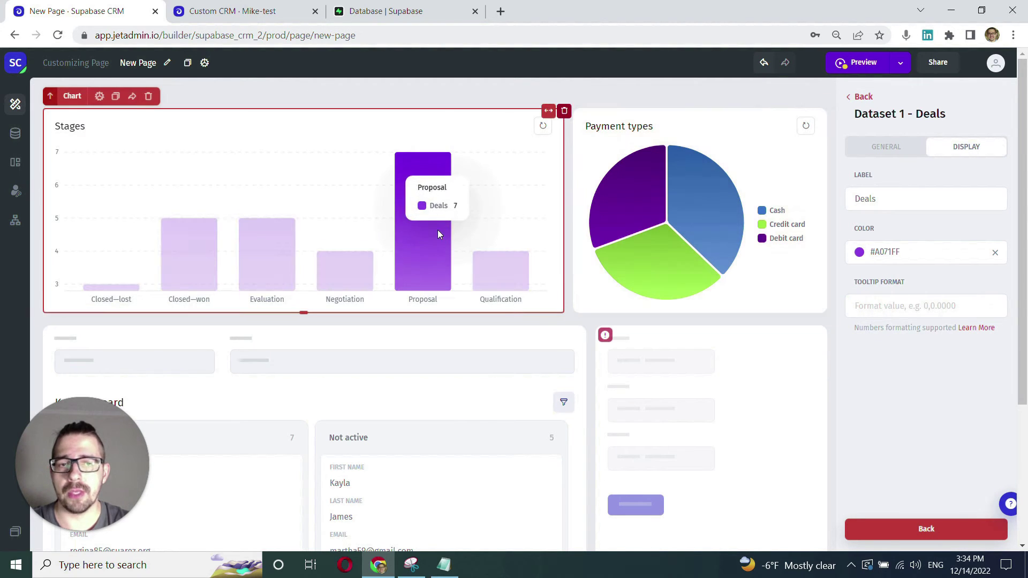
# Open the Payment types pie chart for editing
pyautogui.click(621, 134)
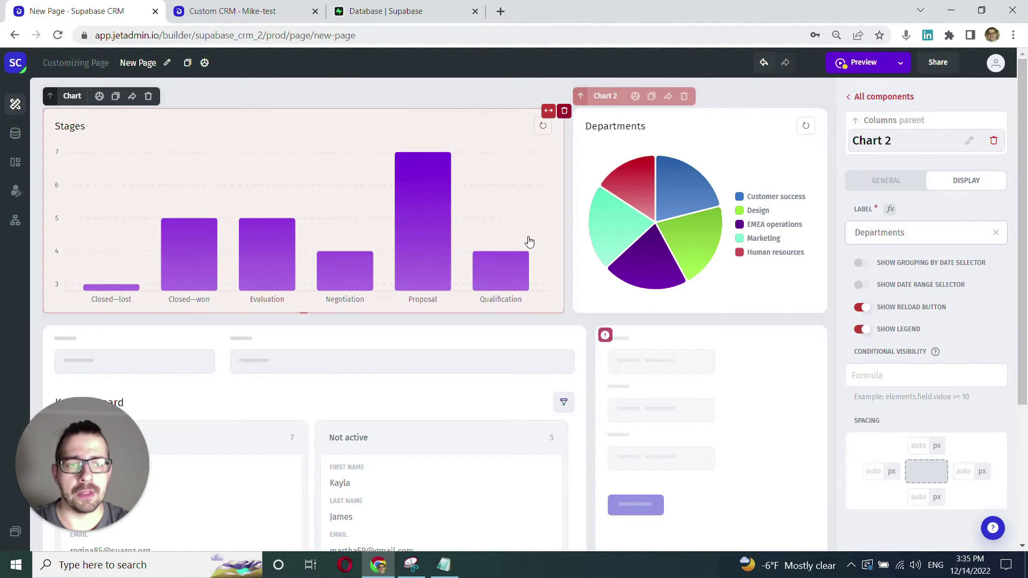
# Switch the Kanban Board's data from the demo Google Sheets source to the Supabase Deals collection
pyautogui.scroll(-2, 421, 328)
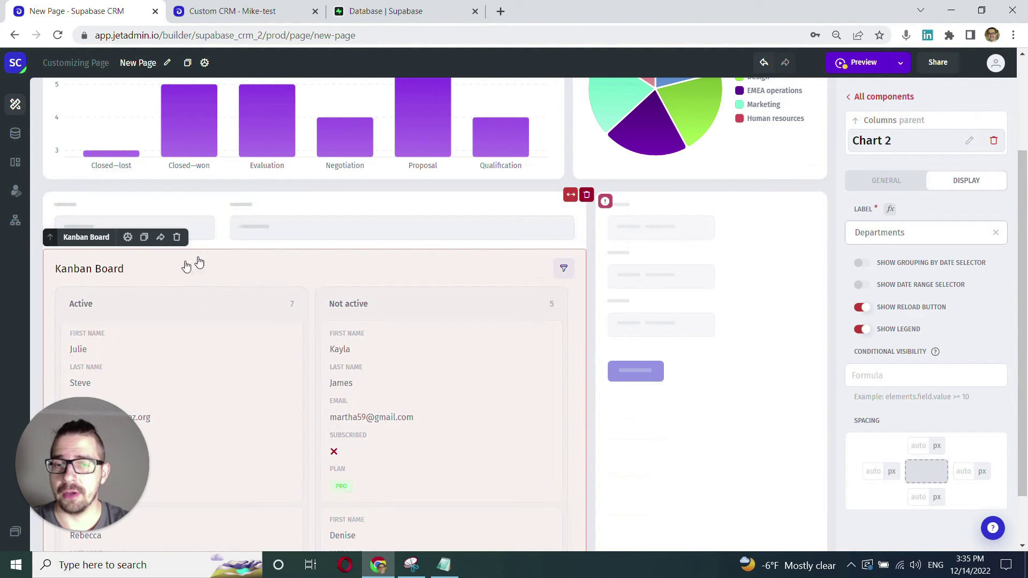
pyautogui.click(234, 275)
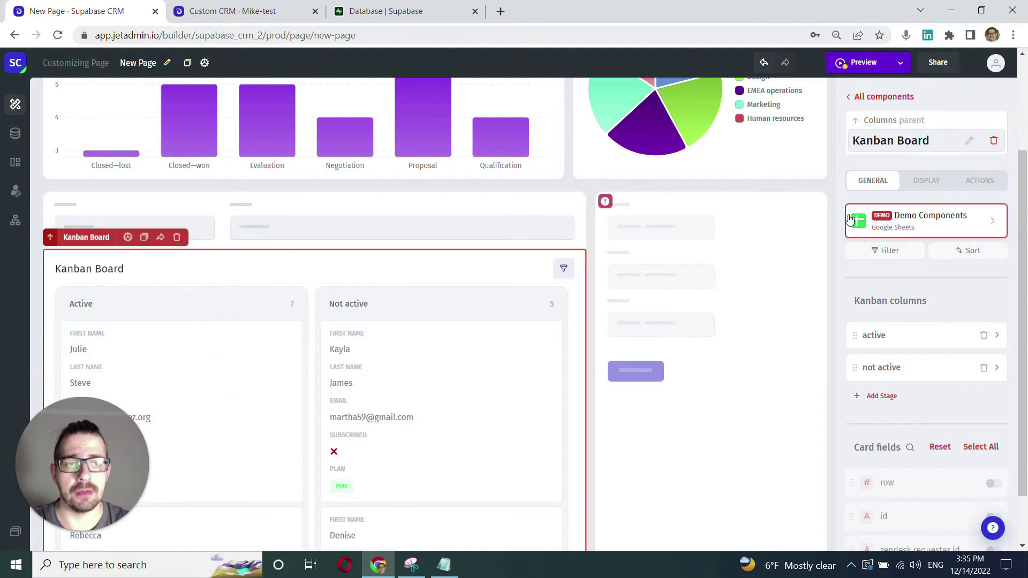
pyautogui.click(911, 217)
pyautogui.click(910, 206)
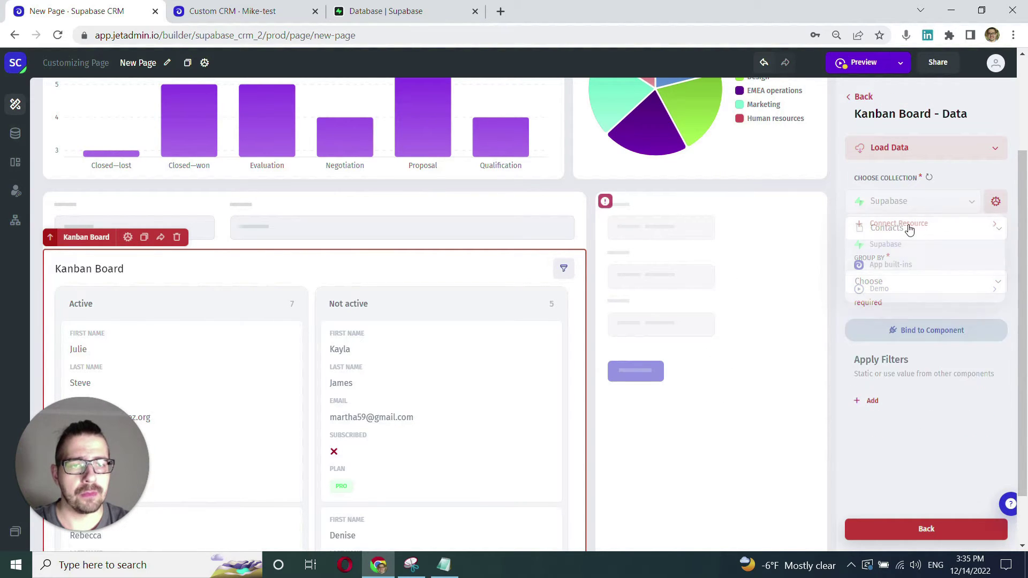
pyautogui.click(908, 228)
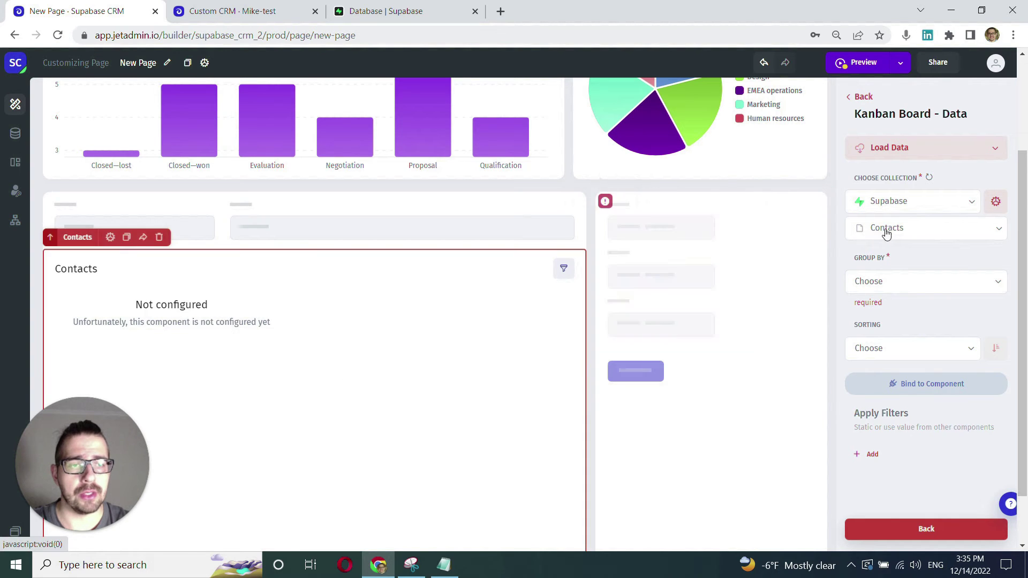
pyautogui.click(902, 229)
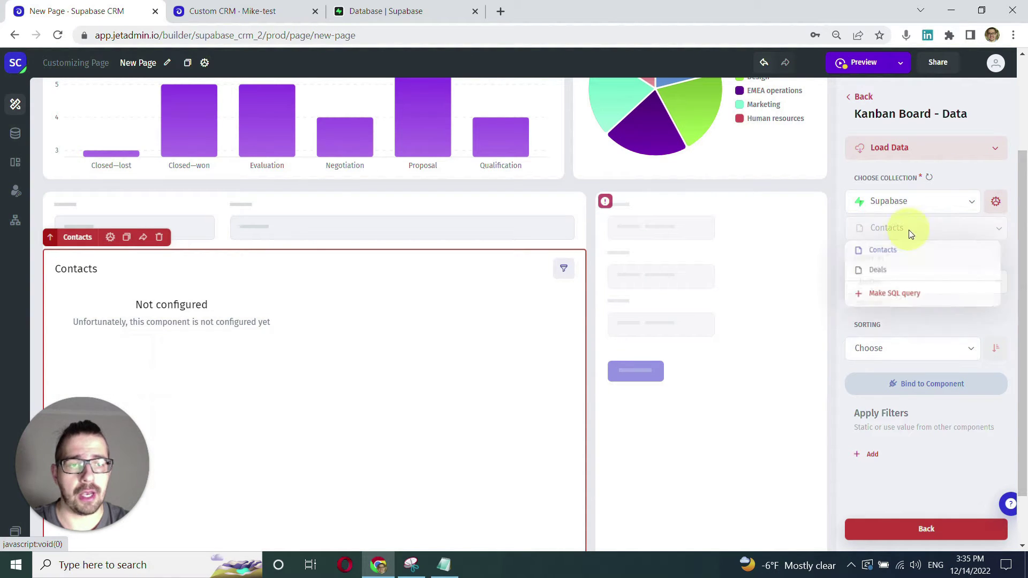
pyautogui.click(905, 271)
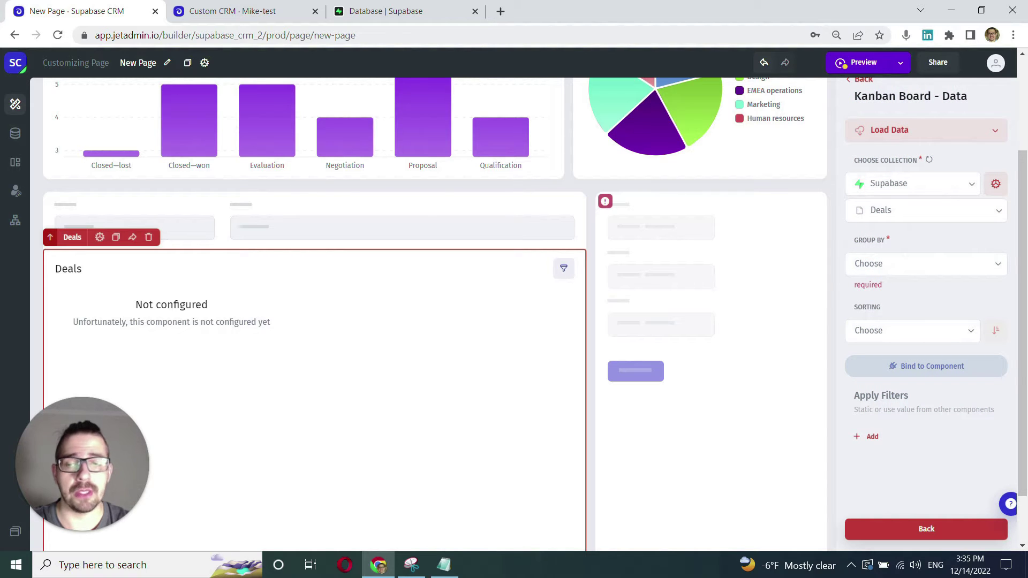
# Group the Kanban Board's deals by Status
pyautogui.click(886, 263)
pyautogui.click(876, 351)
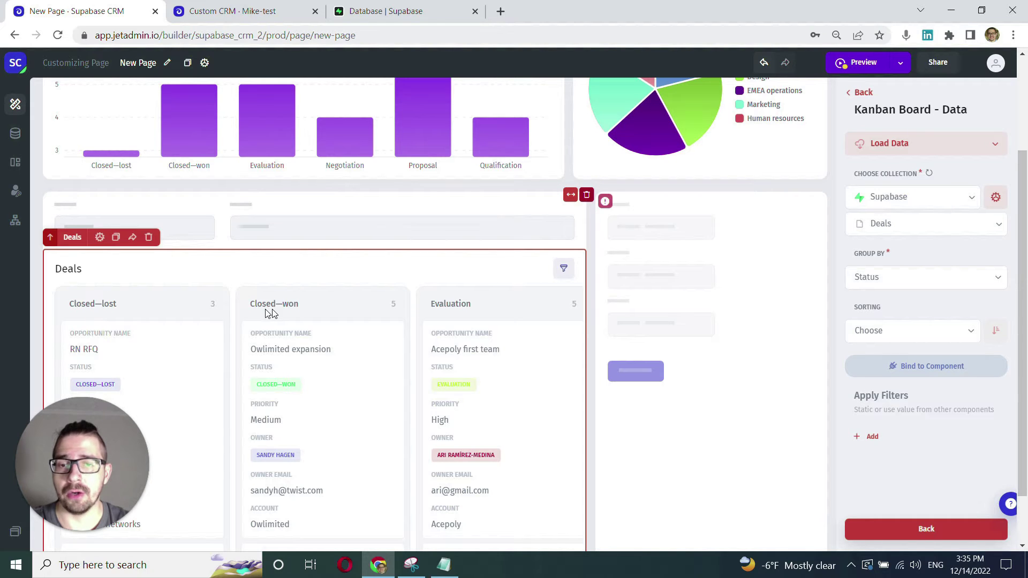
pyautogui.scroll(1, 872, 238)
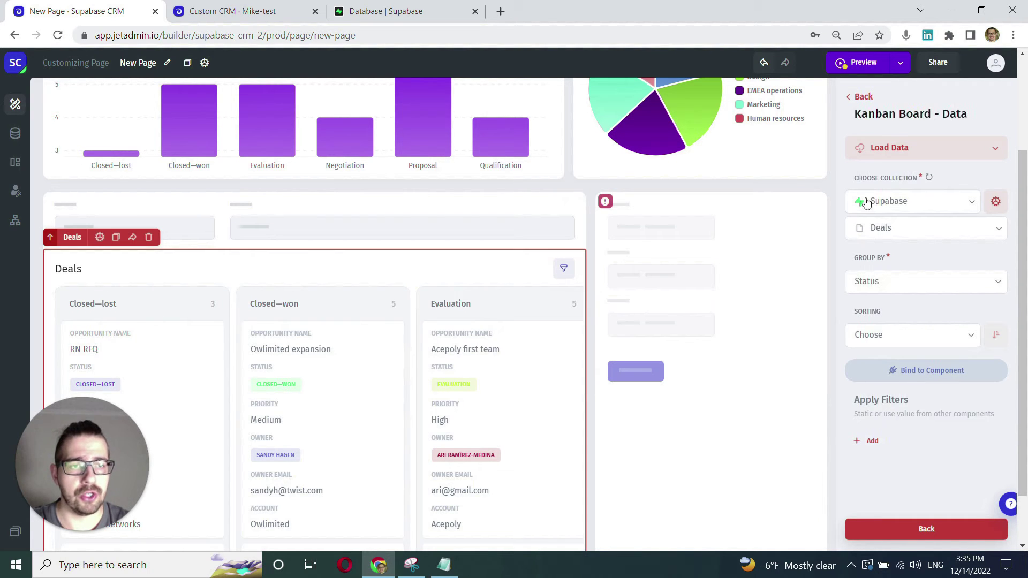
# Reorder the Kanban columns as Qualification, Proposal, Evaluation, Negotiation, Closed—won and Closed—lost
pyautogui.click(844, 99)
pyautogui.scroll(-2, 878, 275)
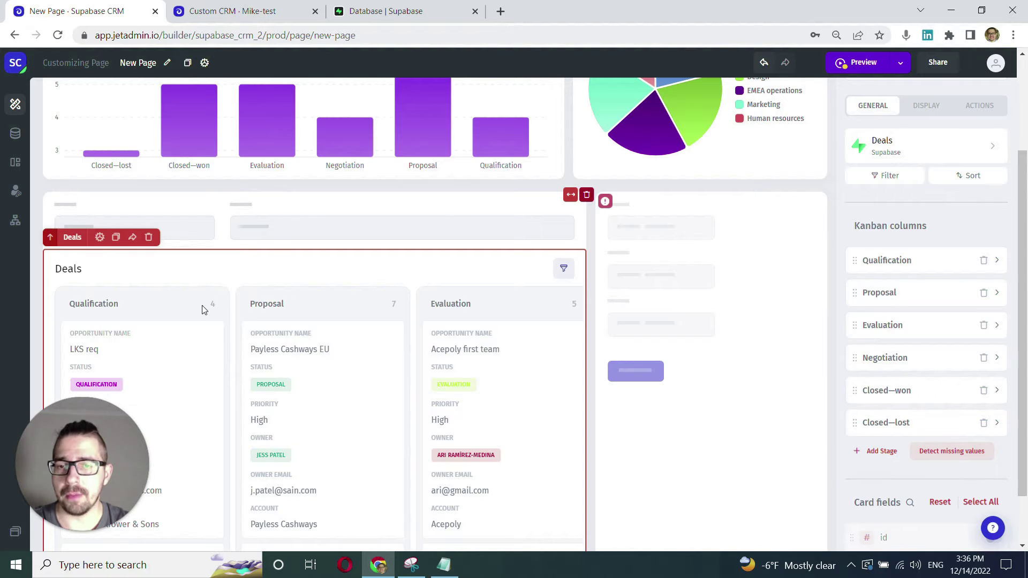
pyautogui.scroll(3, 284, 368)
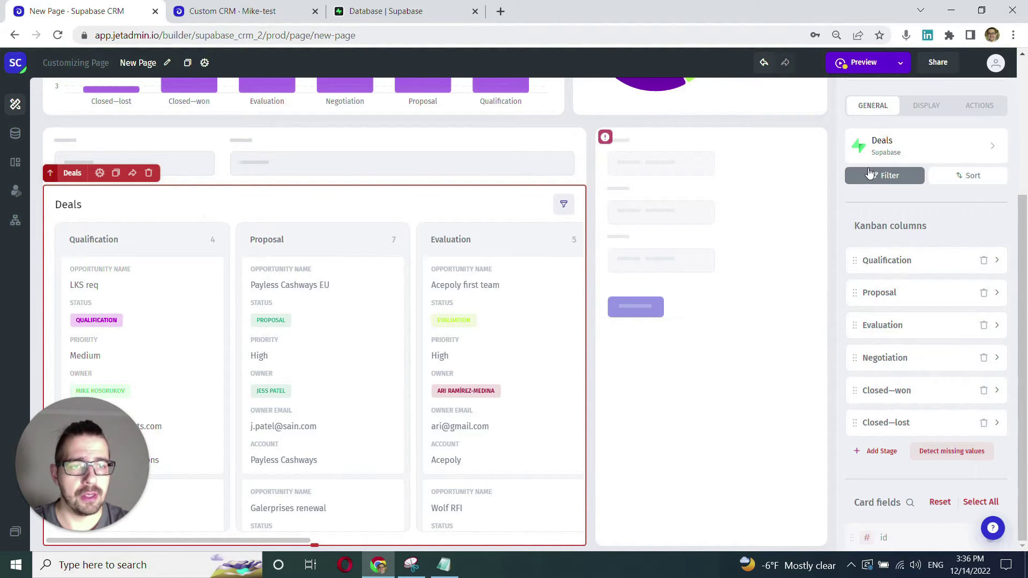
# Hide the Priority, Owner, Owner email and Account fields on the Kanban cards
pyautogui.scroll(-6, 882, 244)
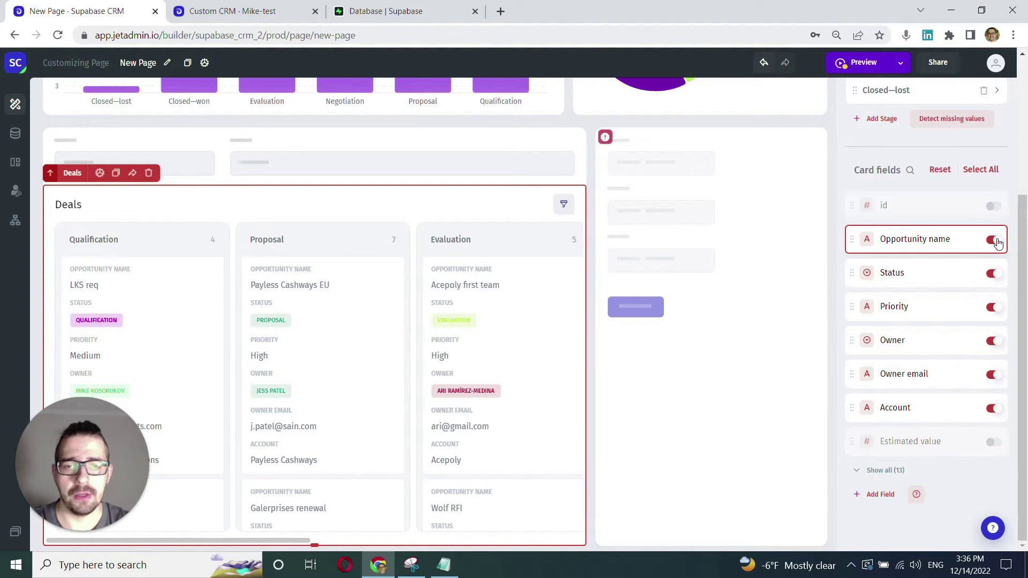
pyautogui.click(991, 307)
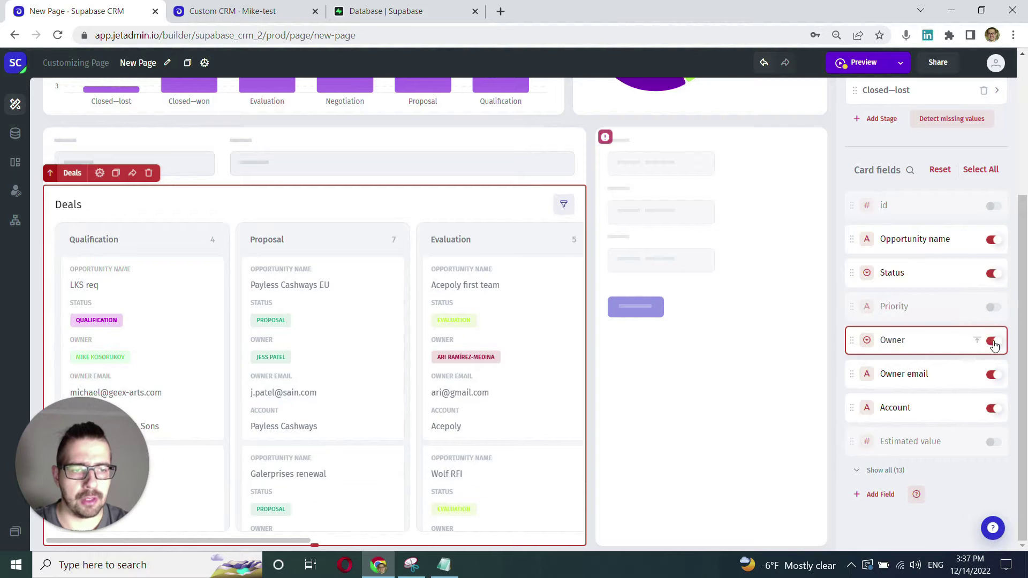
pyautogui.click(991, 341)
pyautogui.click(991, 374)
pyautogui.click(991, 408)
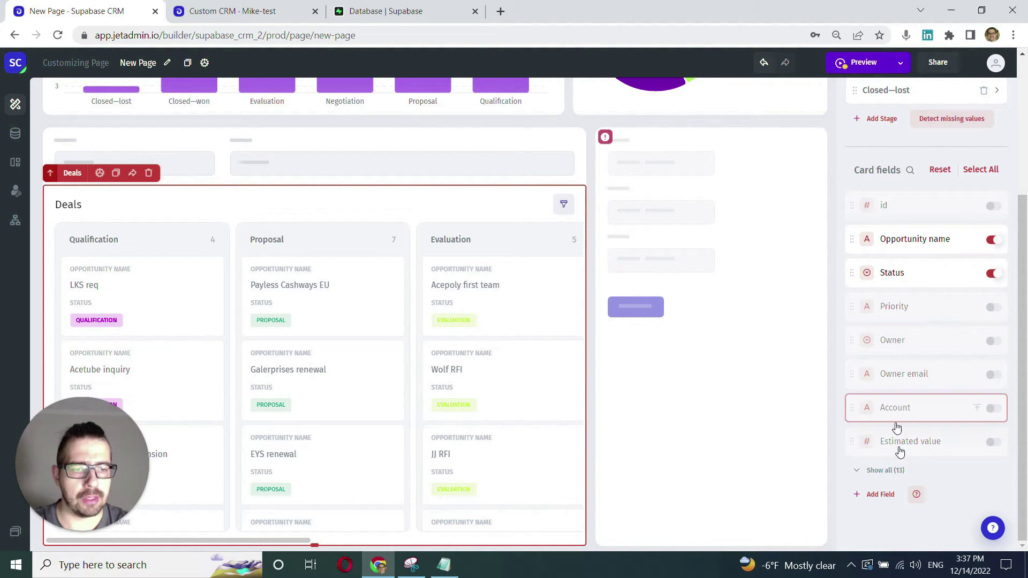
# Expand the full list of card fields and show Expected close date on the Kanban cards
pyautogui.click(885, 470)
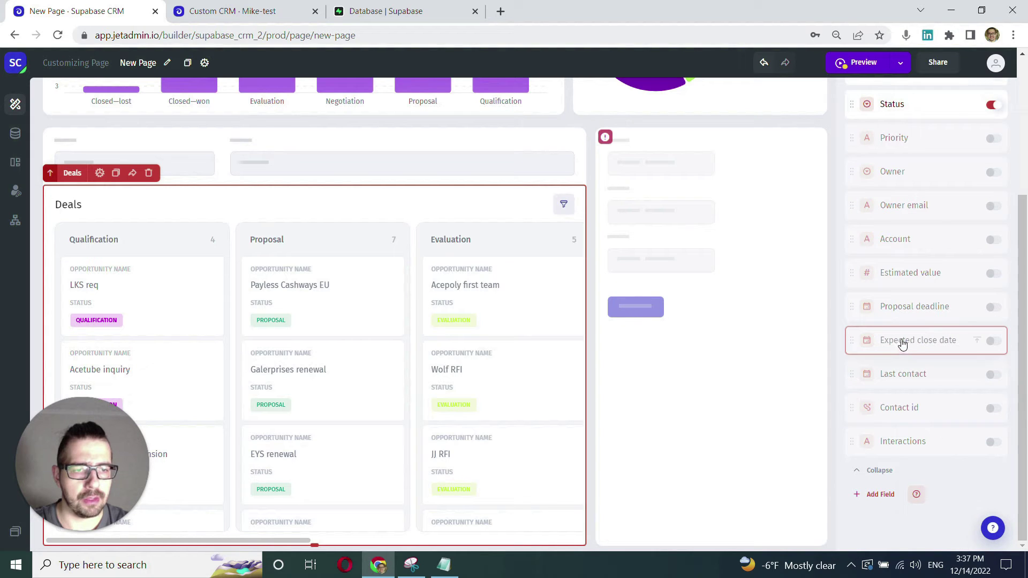
pyautogui.click(991, 341)
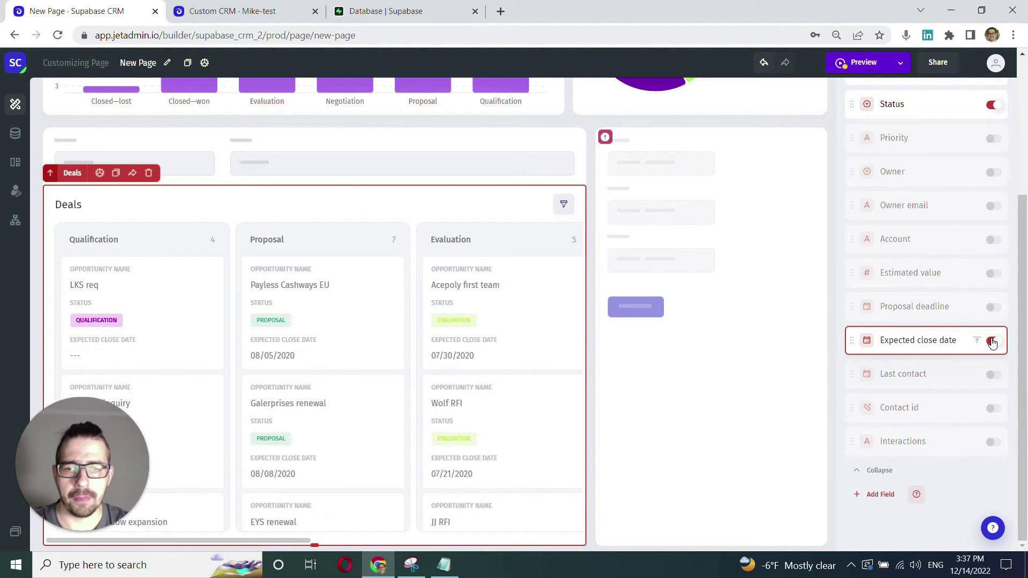
pyautogui.scroll(5, 991, 343)
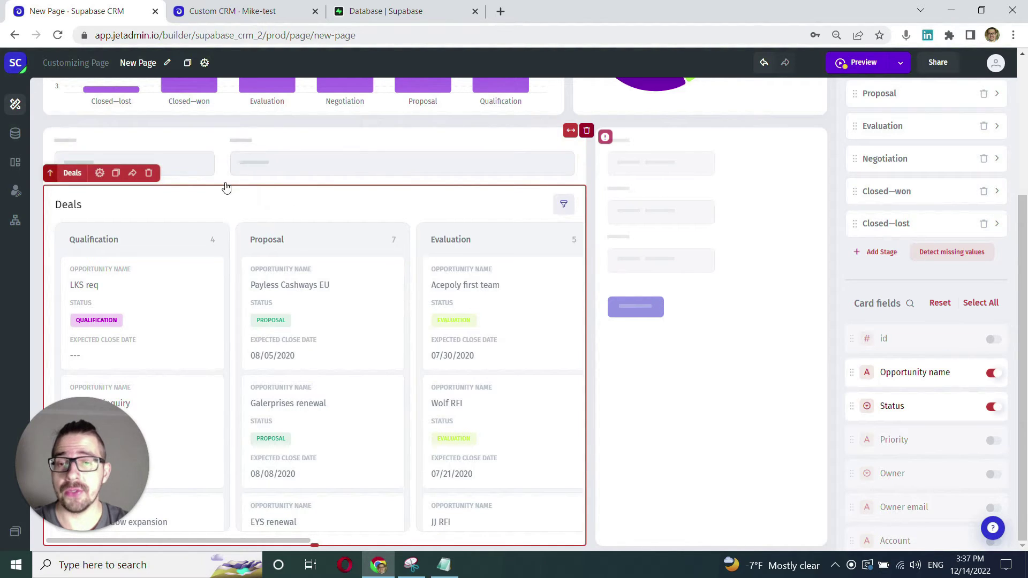
# Bind the Filter component above the Kanban board to the Deals list
pyautogui.click(230, 155)
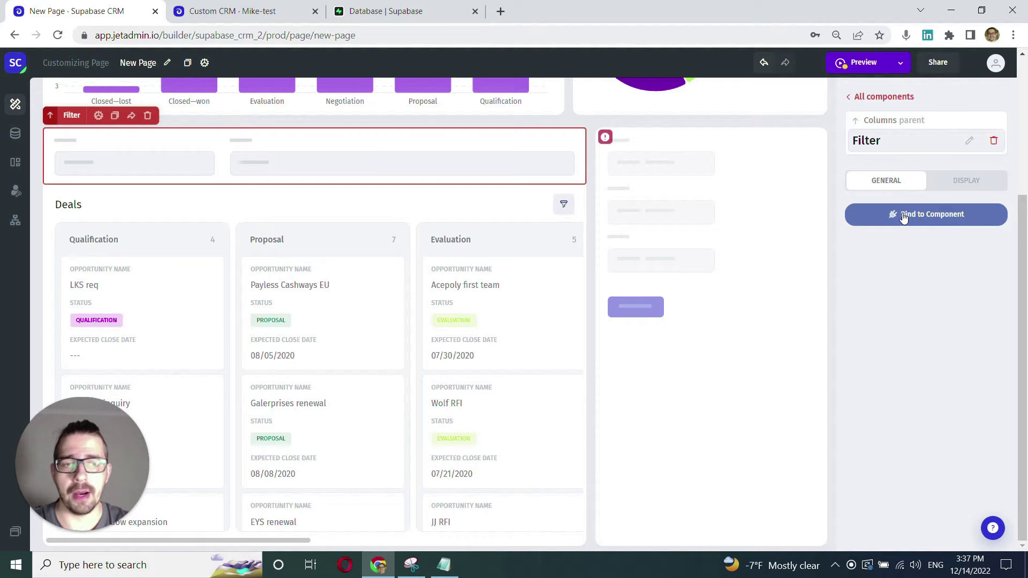
pyautogui.click(904, 217)
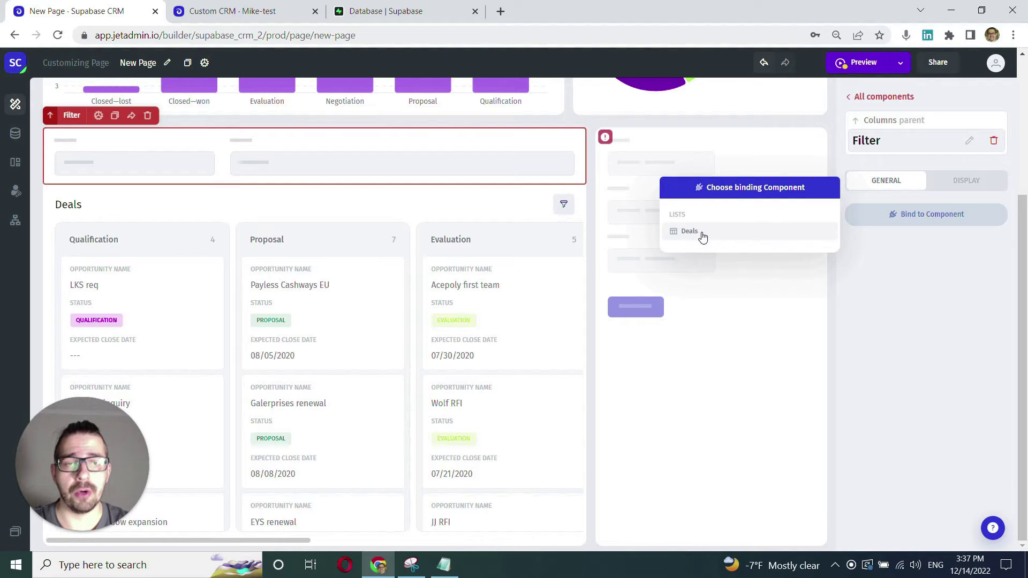
pyautogui.click(727, 239)
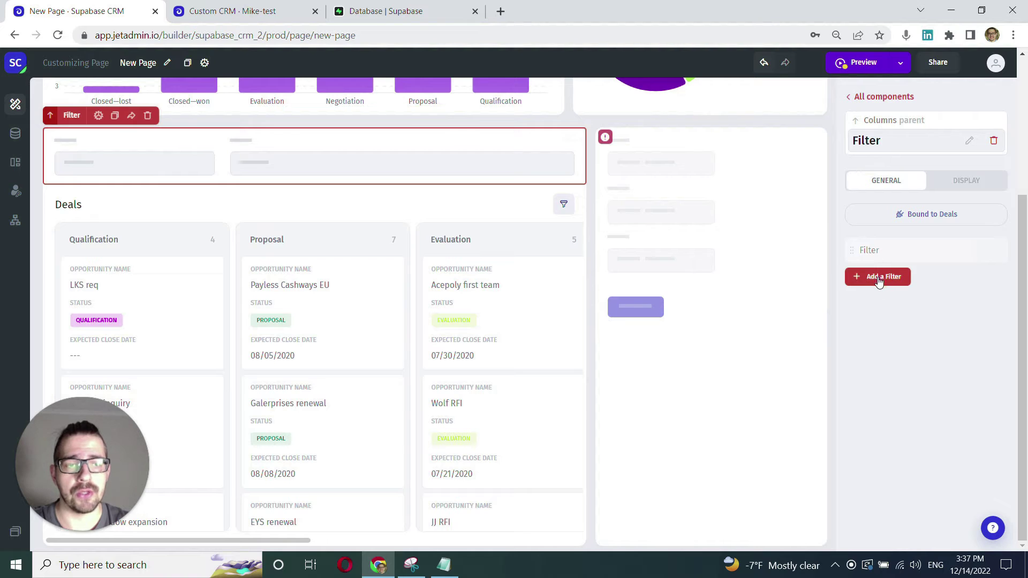
# Add an "Expected close date greater than or equals" filter to the Filter component
pyautogui.click(879, 279)
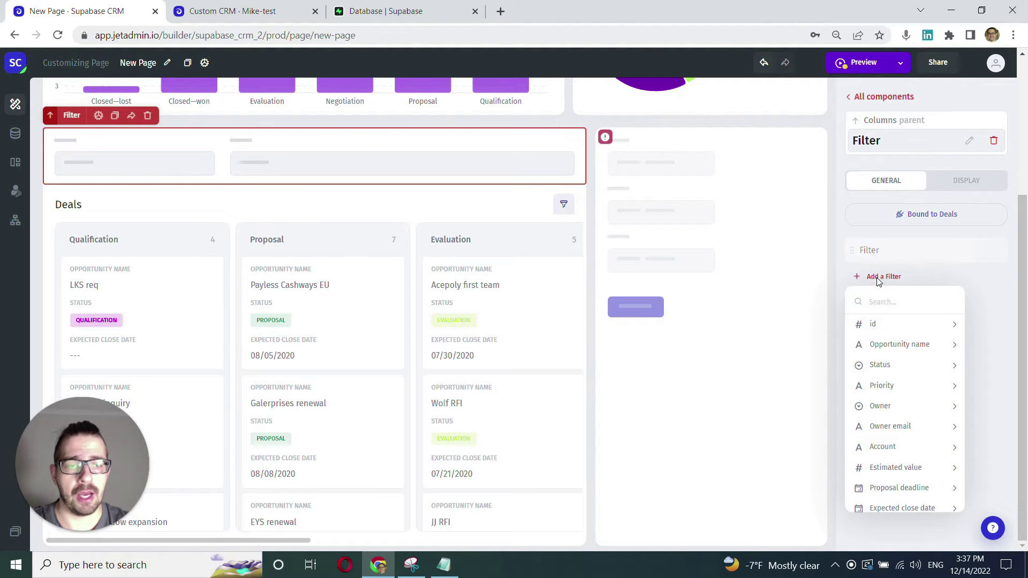
pyautogui.moveTo(898, 447)
pyautogui.scroll(-1, 898, 450)
pyautogui.scroll(-1, 898, 448)
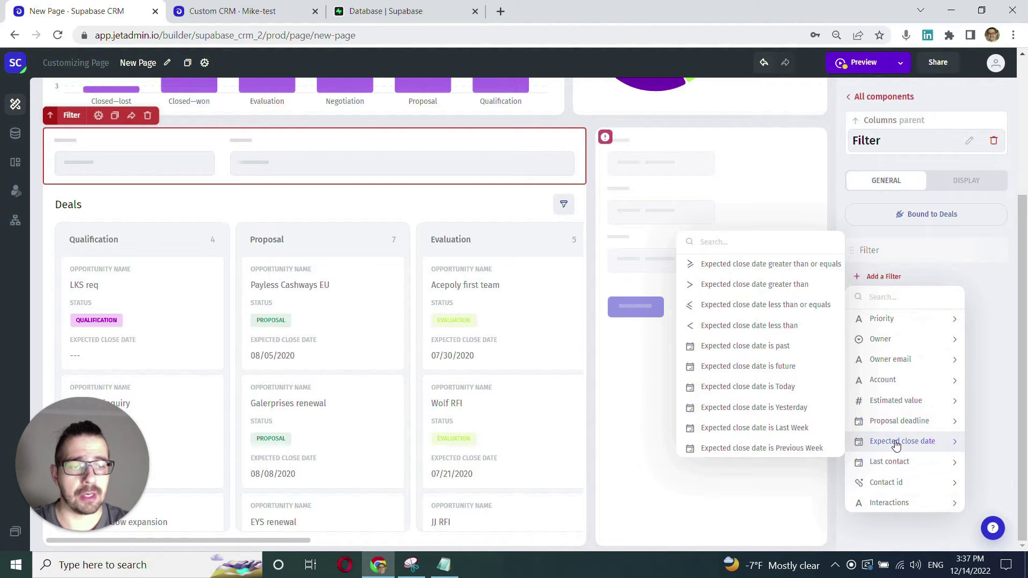
pyautogui.click(727, 267)
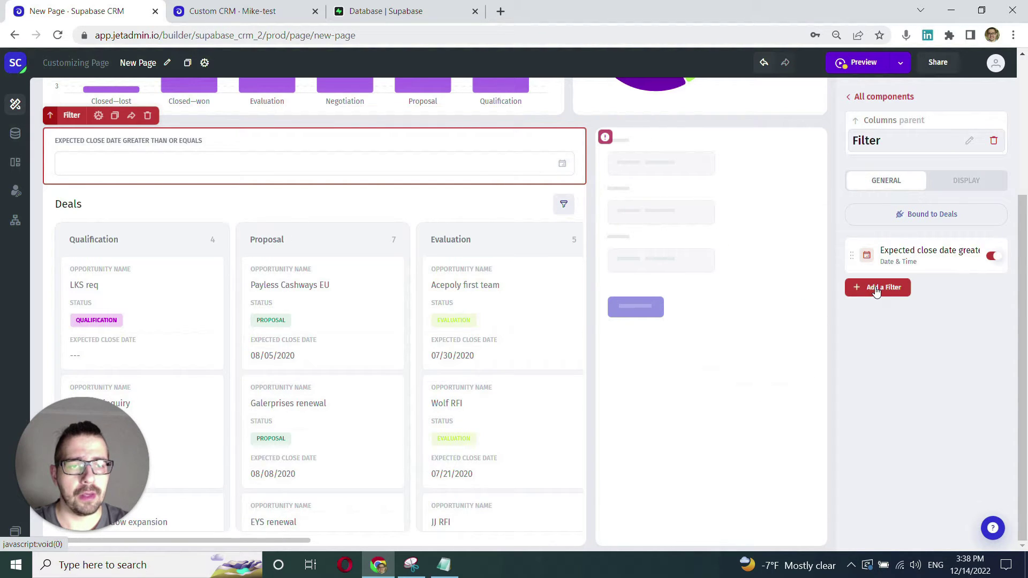
# Add an "Owner equals" filter to the Filter component and check its list of selectable owners
pyautogui.click(875, 289)
pyautogui.moveTo(893, 429)
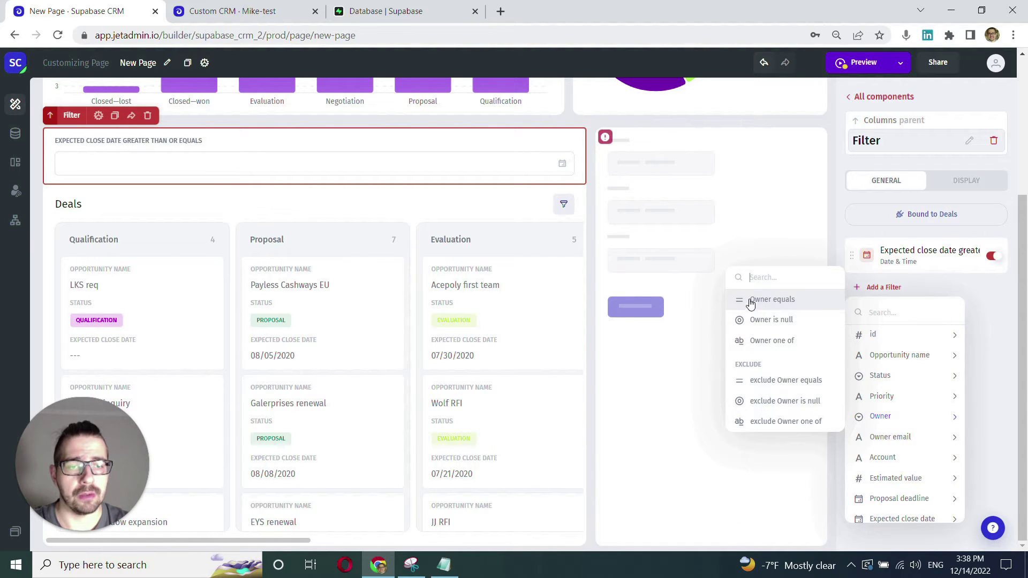
pyautogui.click(780, 304)
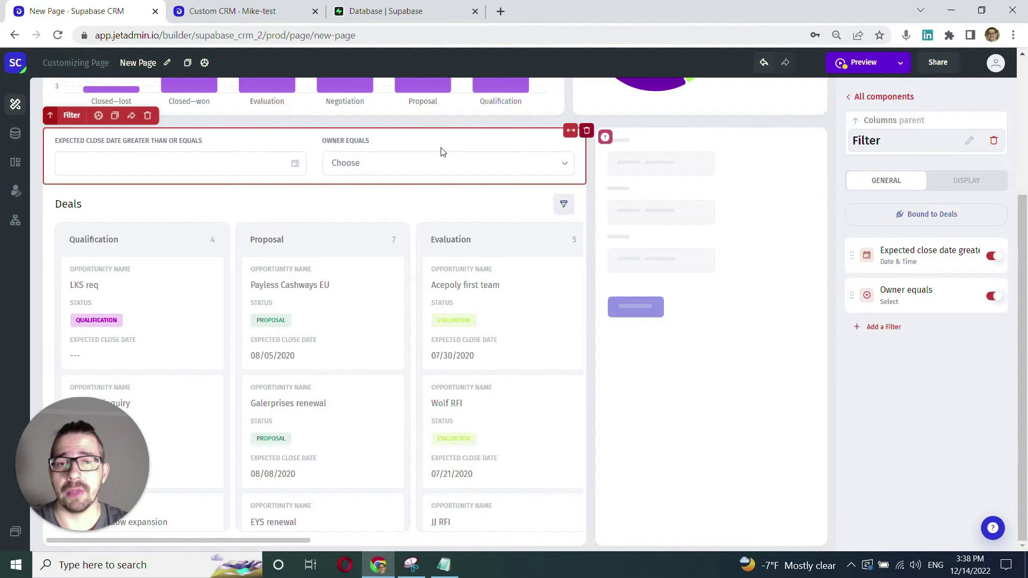
pyautogui.click(508, 162)
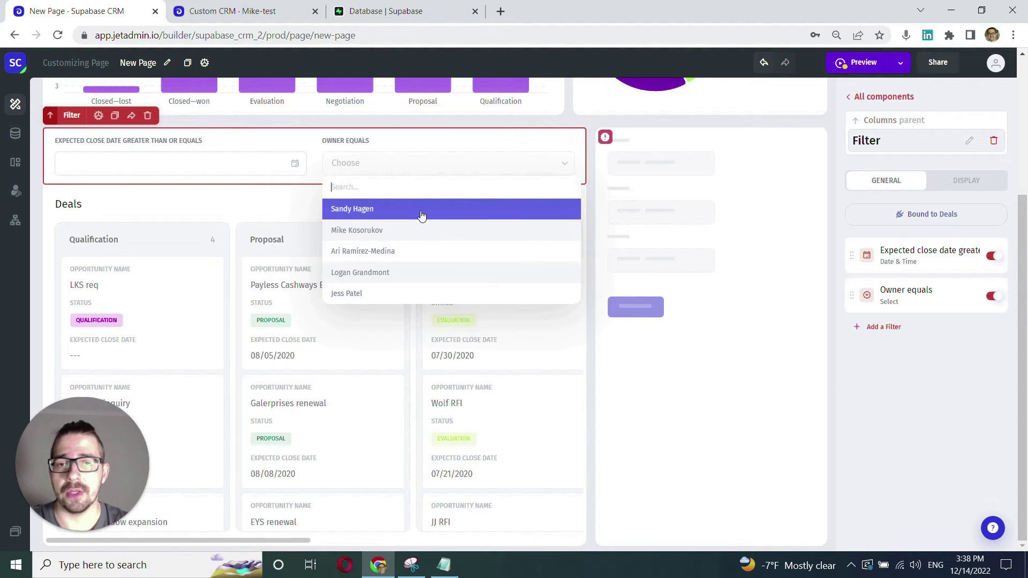
pyautogui.click(294, 203)
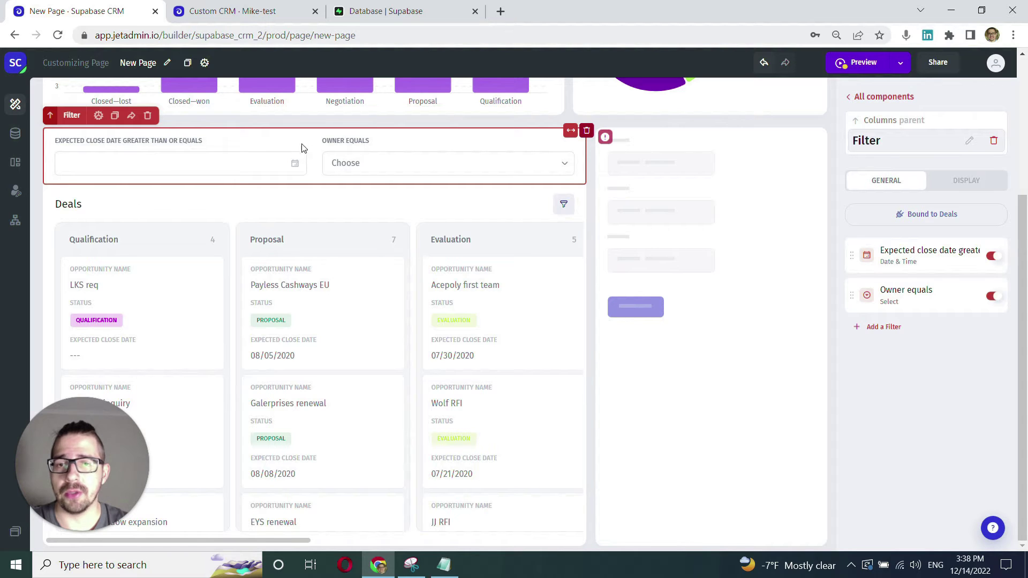
# Change the label of the expected close date filter to "Close date, after"
pyautogui.click(902, 255)
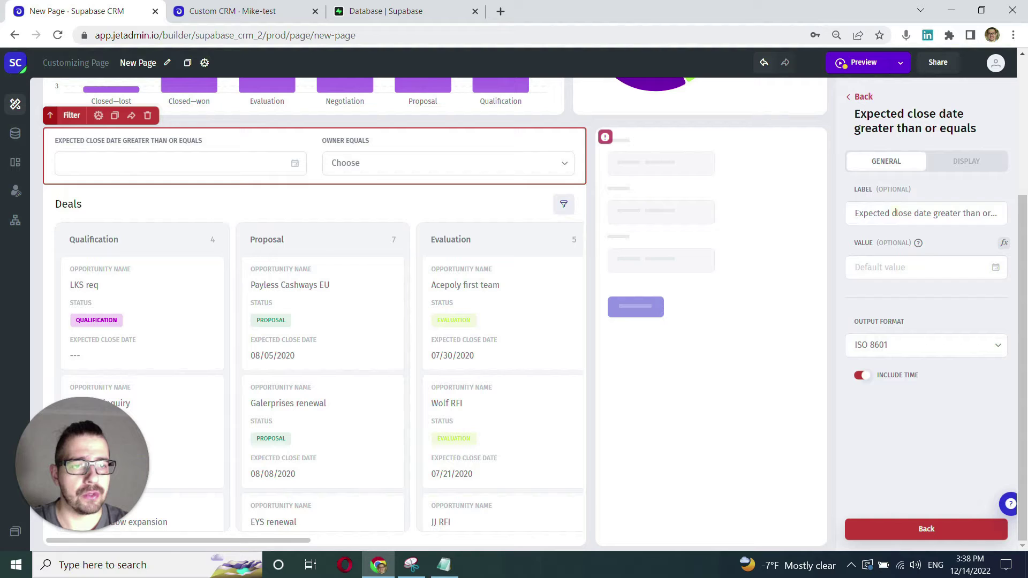
pyautogui.moveTo(894, 213); pyautogui.dragTo(856, 213)
pyautogui.write('C')
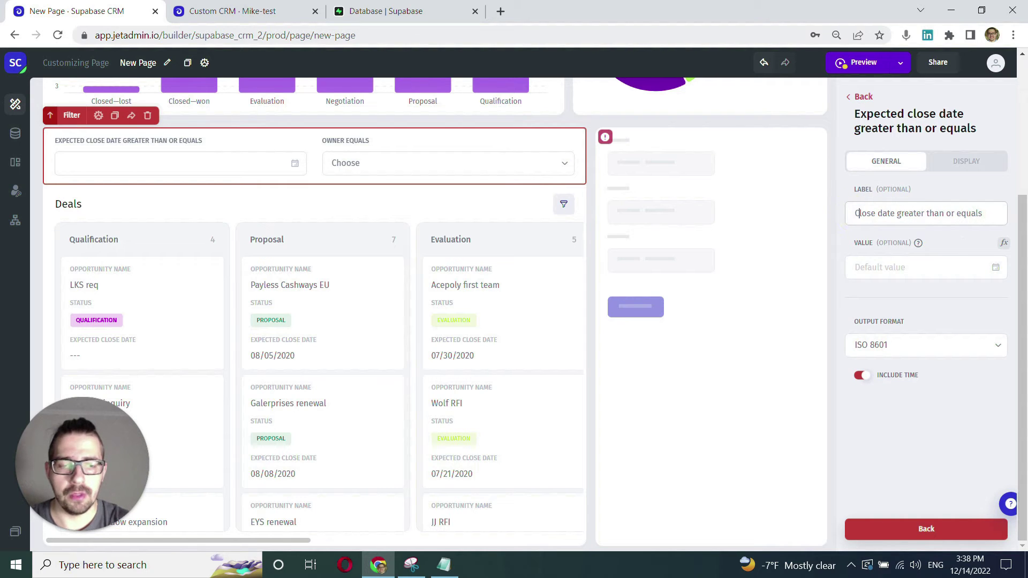
pyautogui.moveTo(987, 213); pyautogui.dragTo(895, 213)
pyautogui.write(', after')
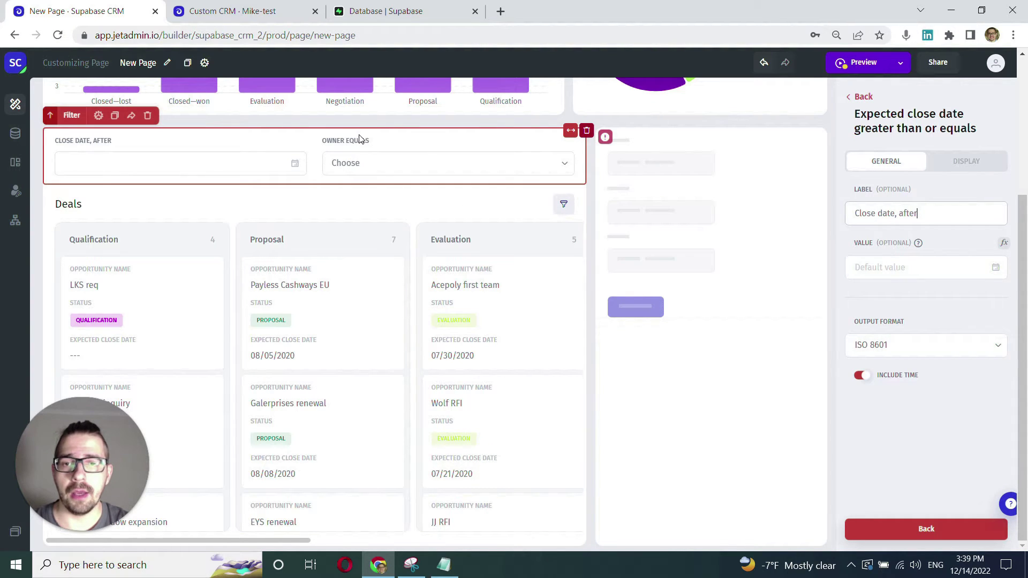
# Shorten the Owner equals filter's label to "Owner" and narrow the close date field so the Owner field is wider
pyautogui.click(857, 96)
pyautogui.click(889, 291)
pyautogui.doubleClick(894, 200)
pyautogui.keyDown('shift'); pyautogui.click(879, 200); pyautogui.keyUp('shift')
pyautogui.press('BackSpace')
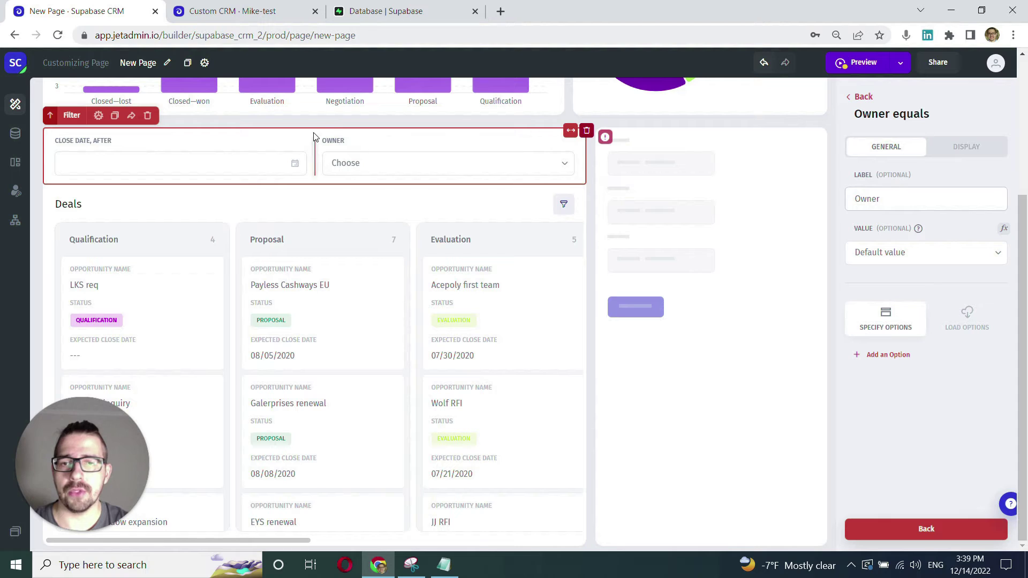
pyautogui.moveTo(315, 160); pyautogui.dragTo(224, 156)
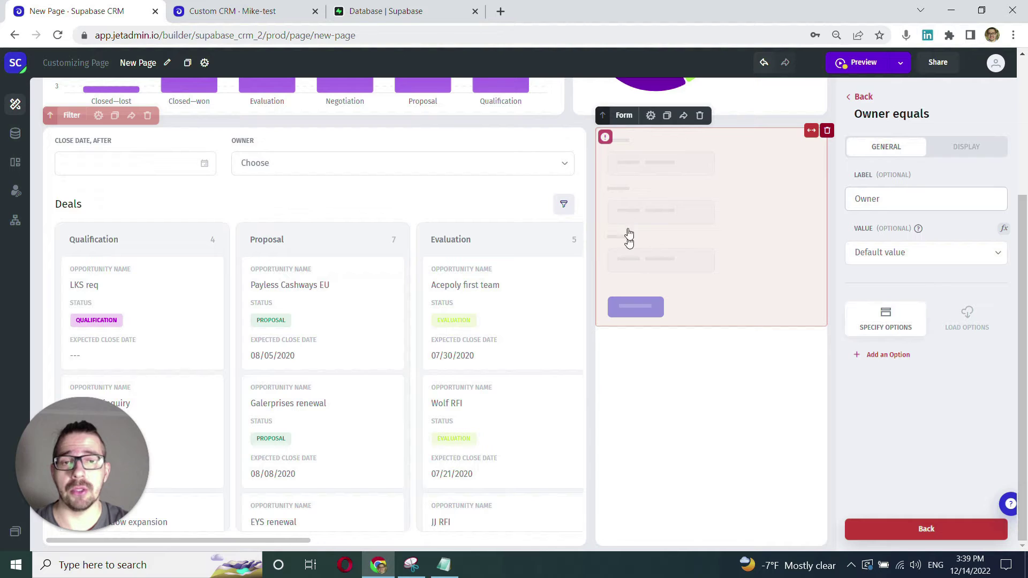
# Generate the form with the Supabase Update Record operation on the Deals collection
pyautogui.click(667, 156)
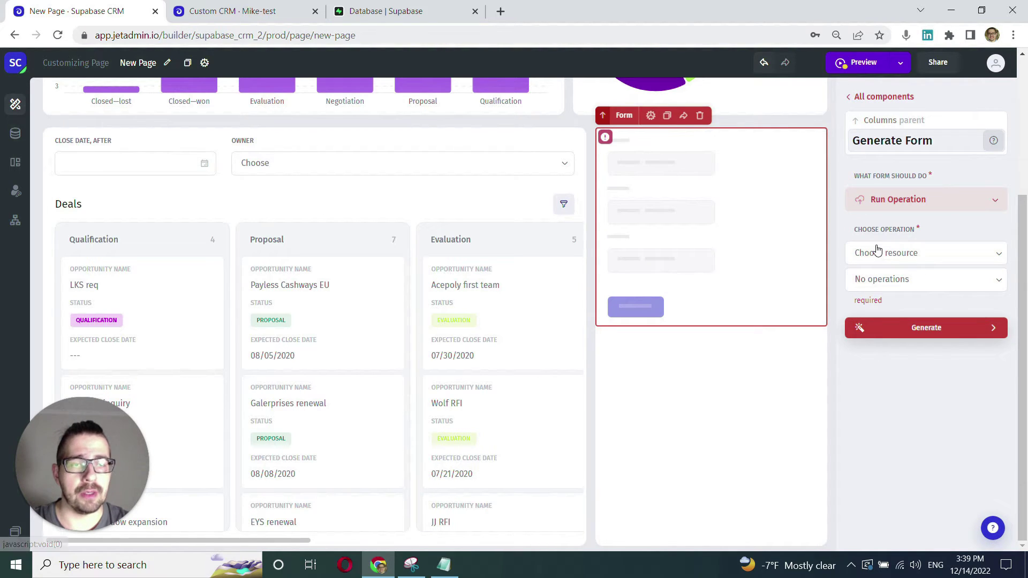
pyautogui.click(928, 257)
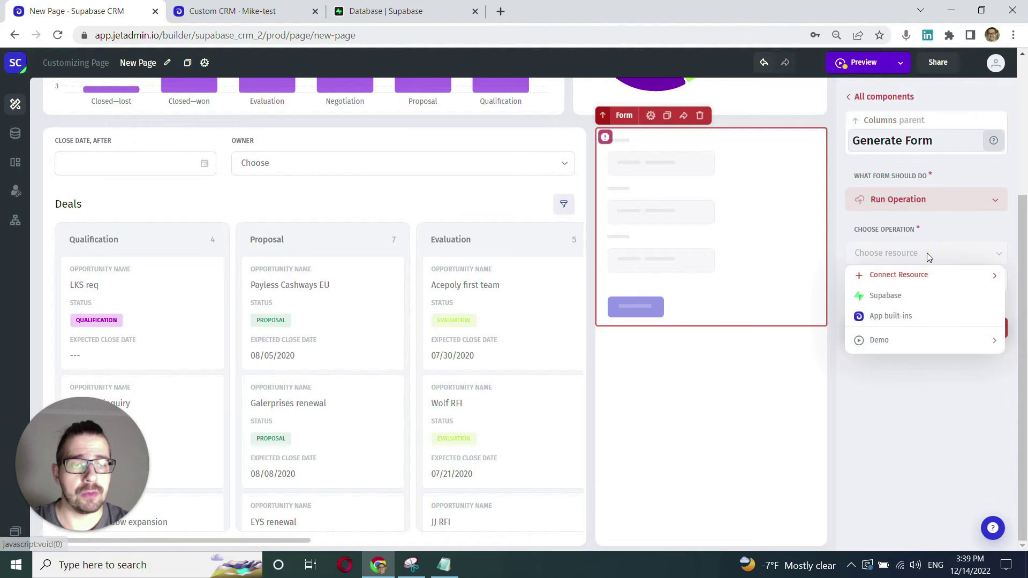
pyautogui.click(907, 296)
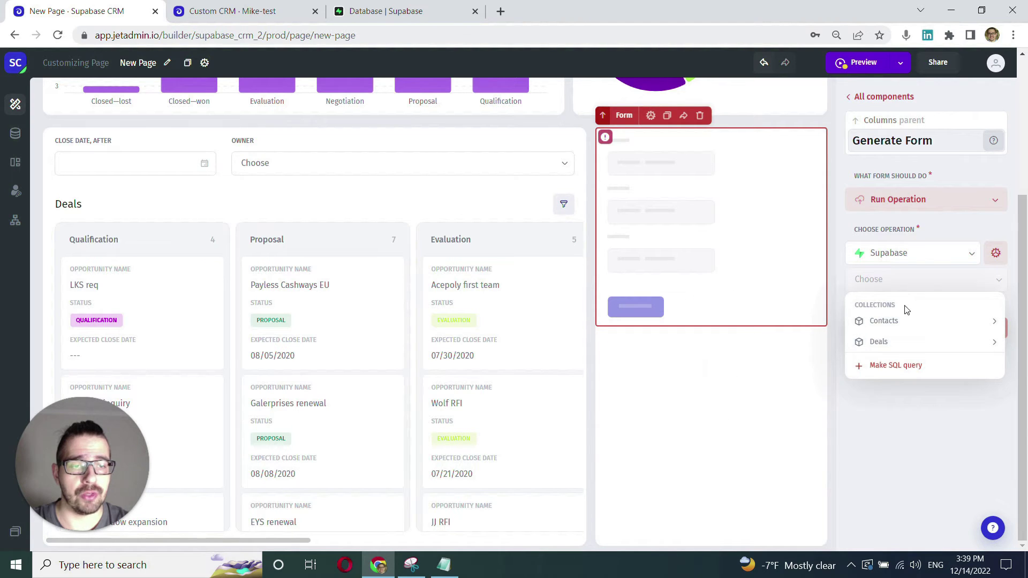
pyautogui.moveTo(902, 343)
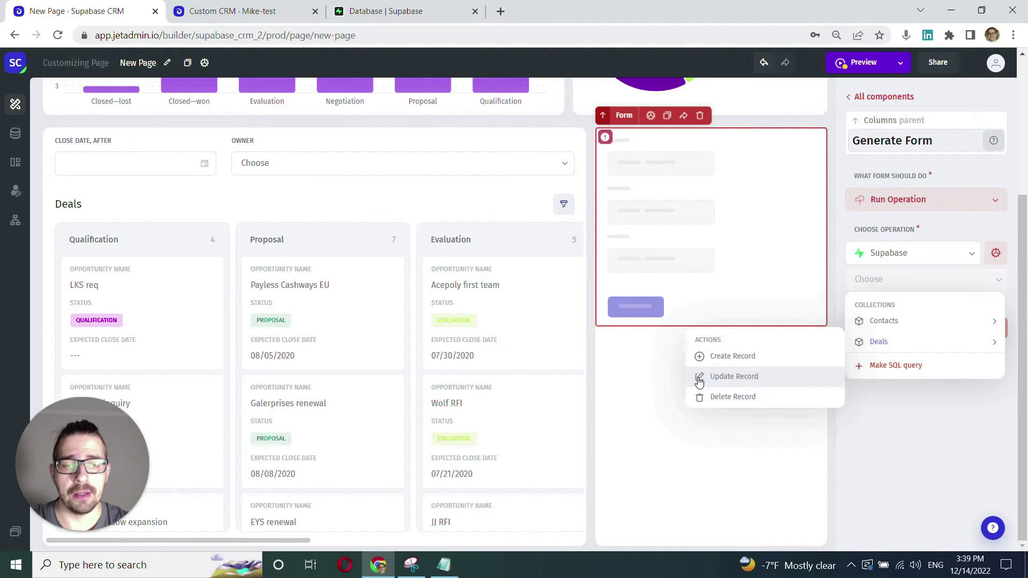
pyautogui.click(720, 380)
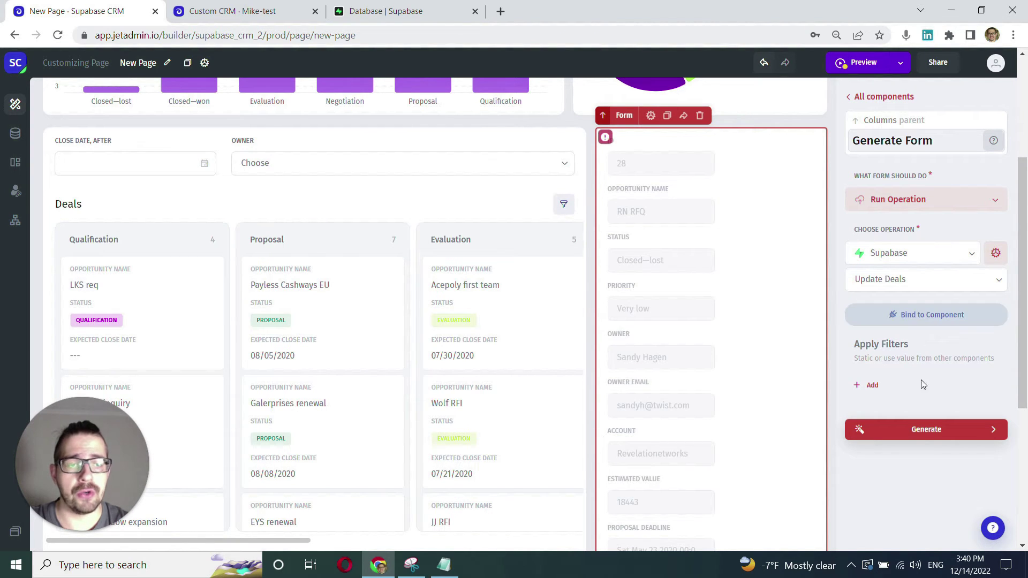
pyautogui.click(919, 431)
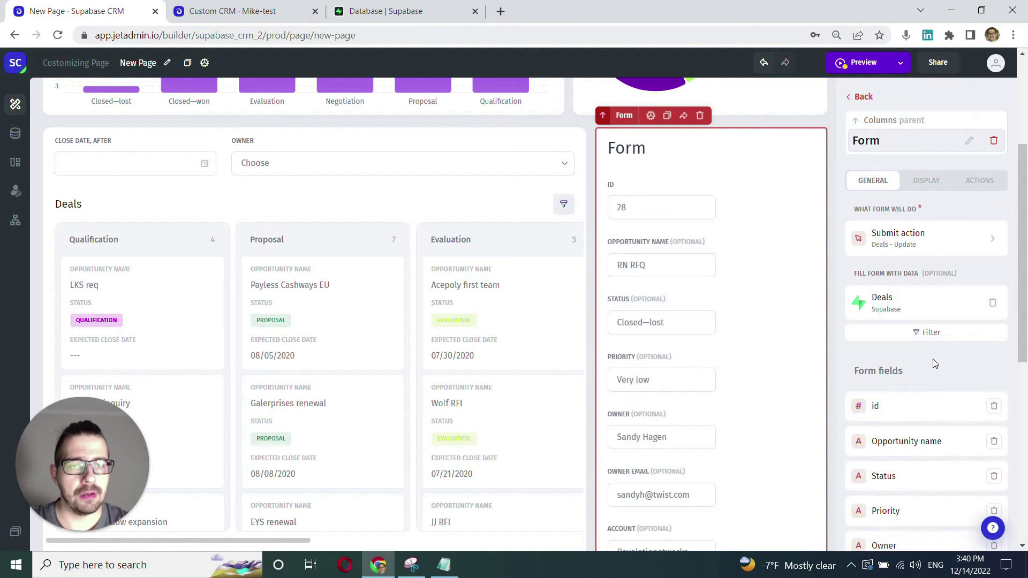
# Remove id, Owner email, Account, Estimated value, Last contact, Contact id and Interactions from the form fields
pyautogui.scroll(-3, 934, 361)
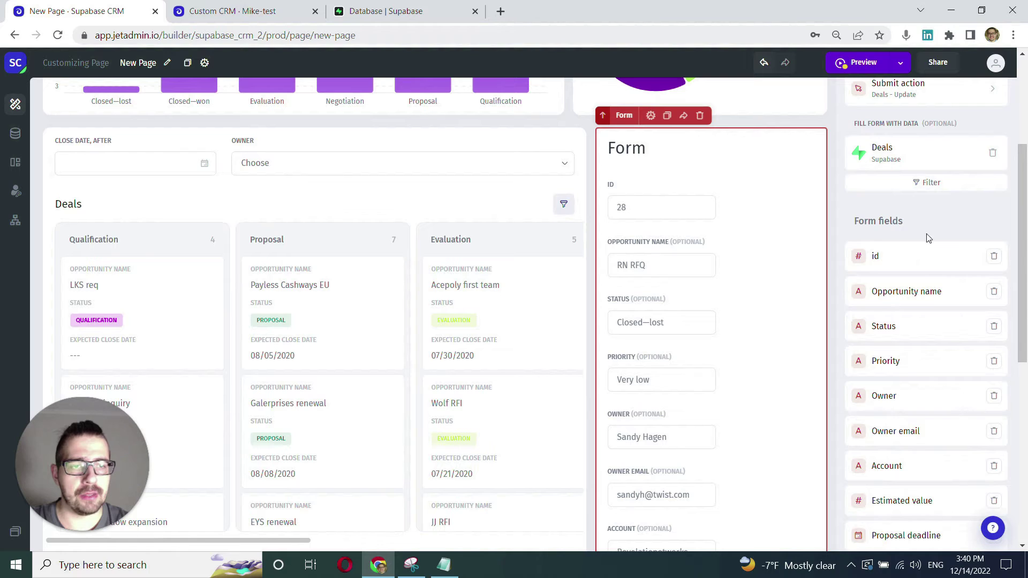
pyautogui.click(994, 256)
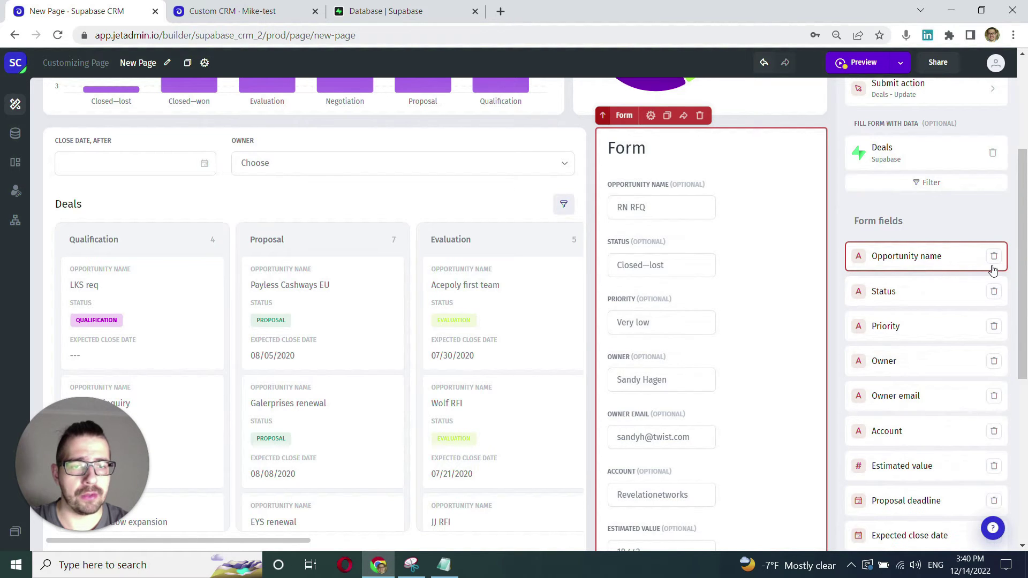
pyautogui.click(994, 395)
pyautogui.scroll(-3, 993, 364)
pyautogui.click(994, 264)
pyautogui.click(994, 254)
pyautogui.click(994, 316)
pyautogui.click(993, 315)
pyautogui.click(994, 315)
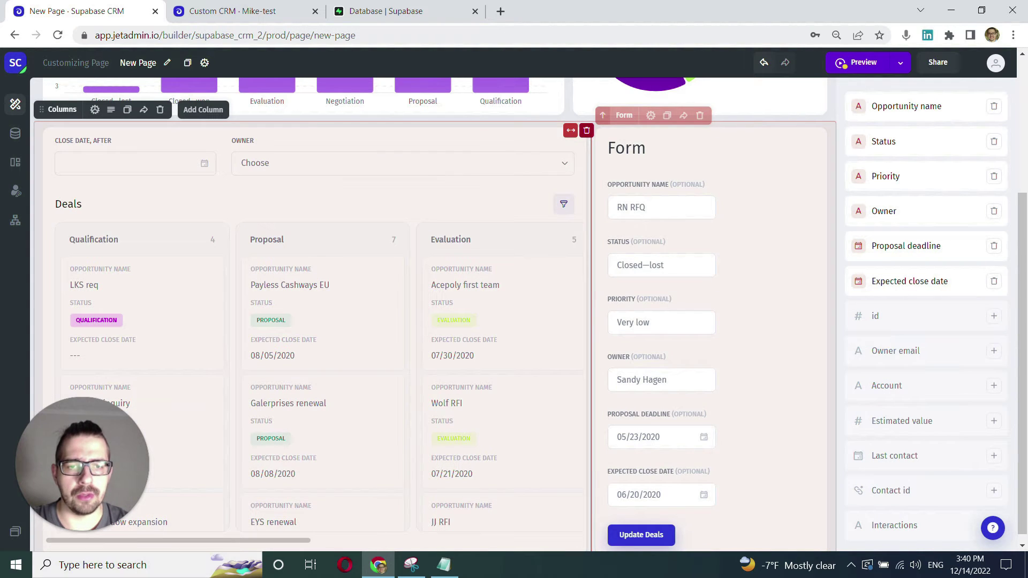
# Widen the form's column and arrange its fields in pairs: Opportunity name–Status, Owner–Priority, Proposal deadline–Expected close date
pyautogui.moveTo(591, 265); pyautogui.dragTo(562, 264)
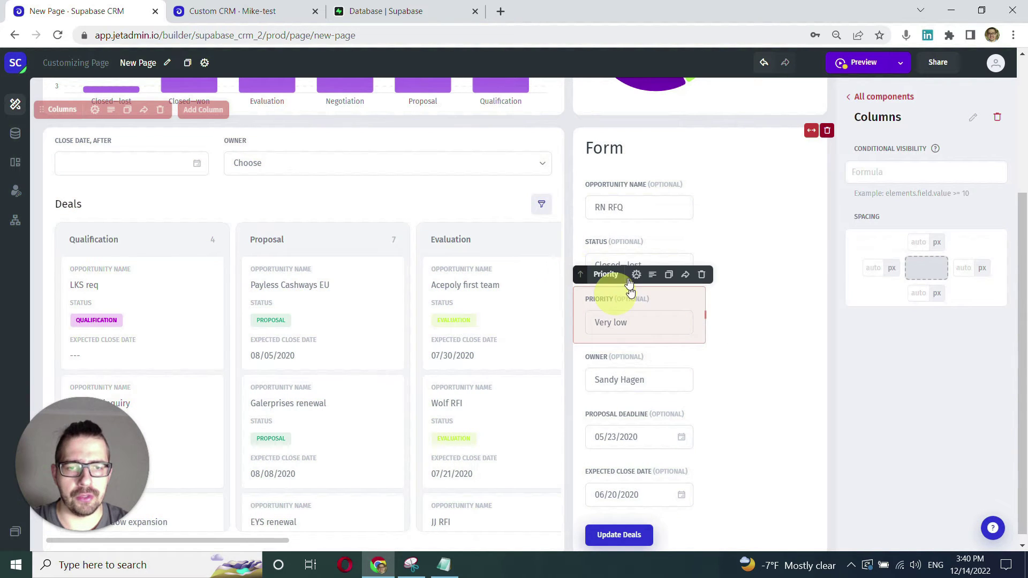
pyautogui.moveTo(581, 217); pyautogui.dragTo(701, 219)
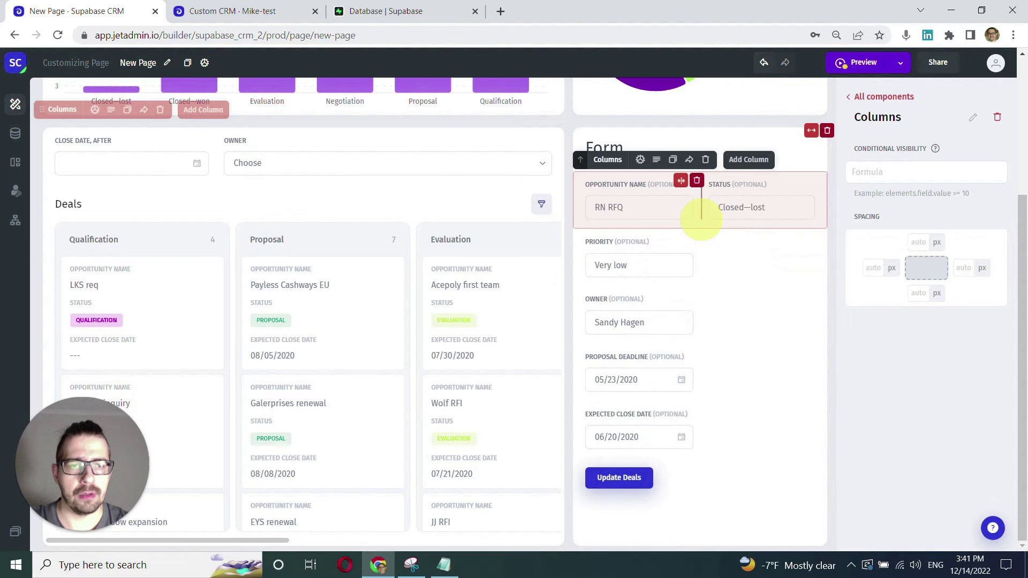
pyautogui.moveTo(581, 218); pyautogui.dragTo(698, 263)
pyautogui.moveTo(593, 352); pyautogui.dragTo(696, 337)
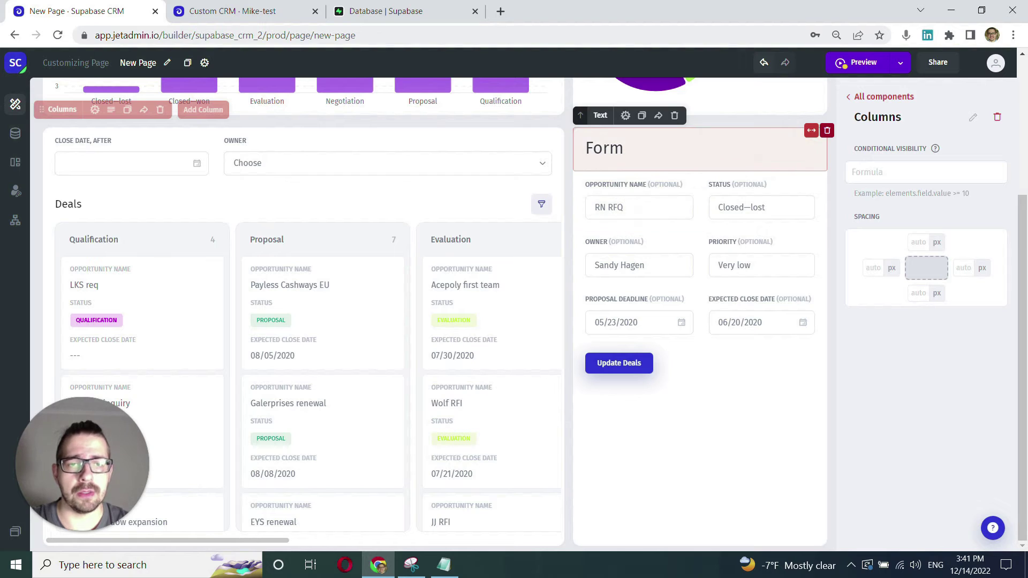
# Disable the form's Opportunity name field by setting its conditional disable formula to 1, keeping the field type editable
pyautogui.click(621, 186)
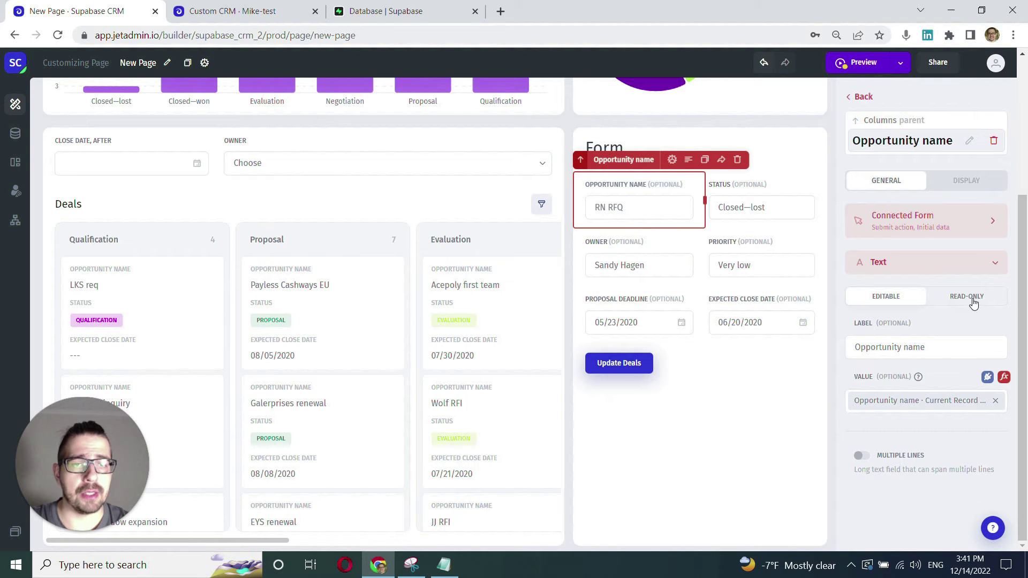
pyautogui.click(972, 300)
pyautogui.click(888, 296)
pyautogui.click(958, 183)
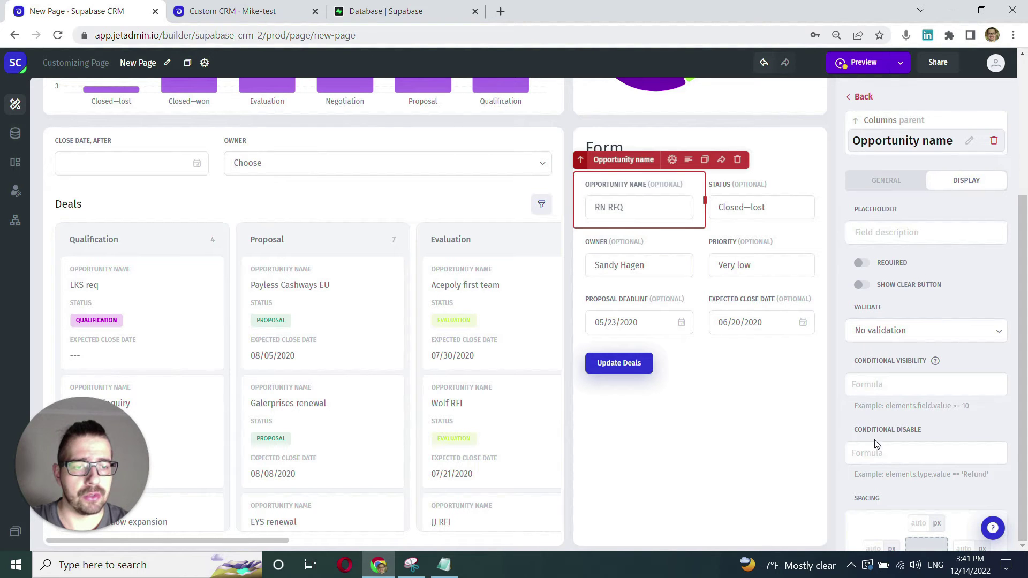
pyautogui.click(861, 453)
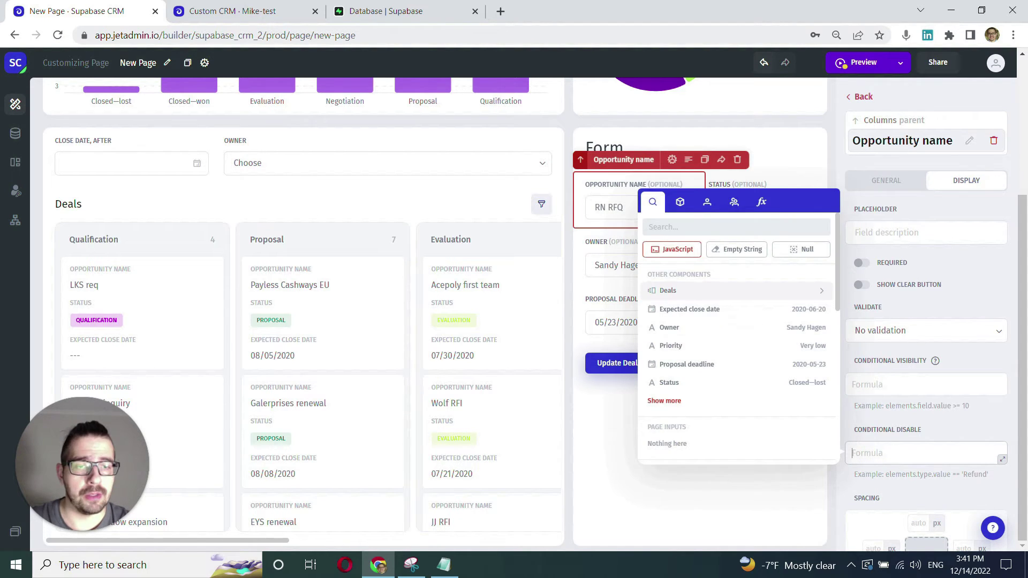
pyautogui.write('1')
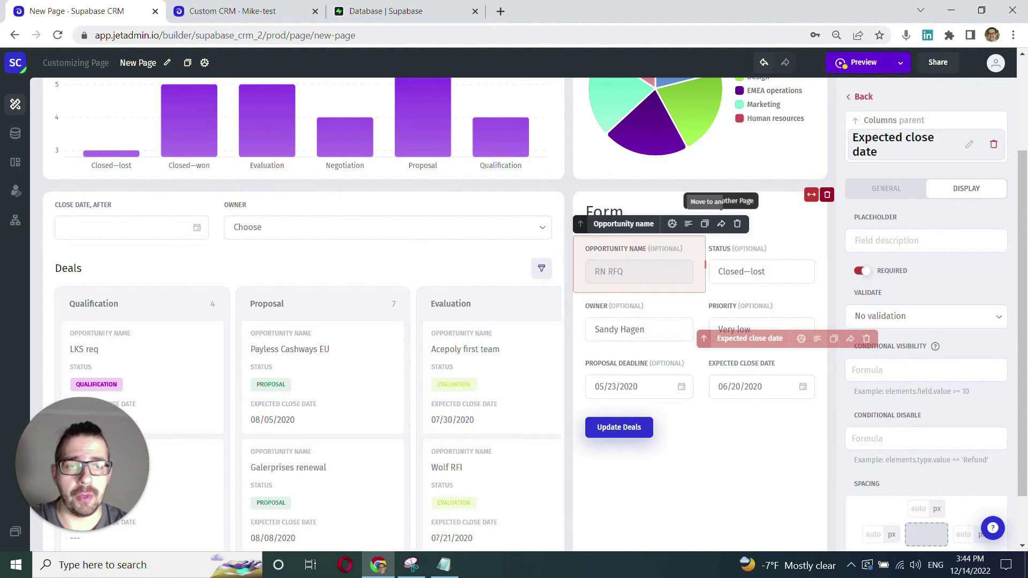
# Filter the form's Deals data source so that id equals the id of the Selected Card in the Deals Kanban
pyautogui.click(779, 225)
pyautogui.moveTo(849, 235); pyautogui.dragTo(862, 182)
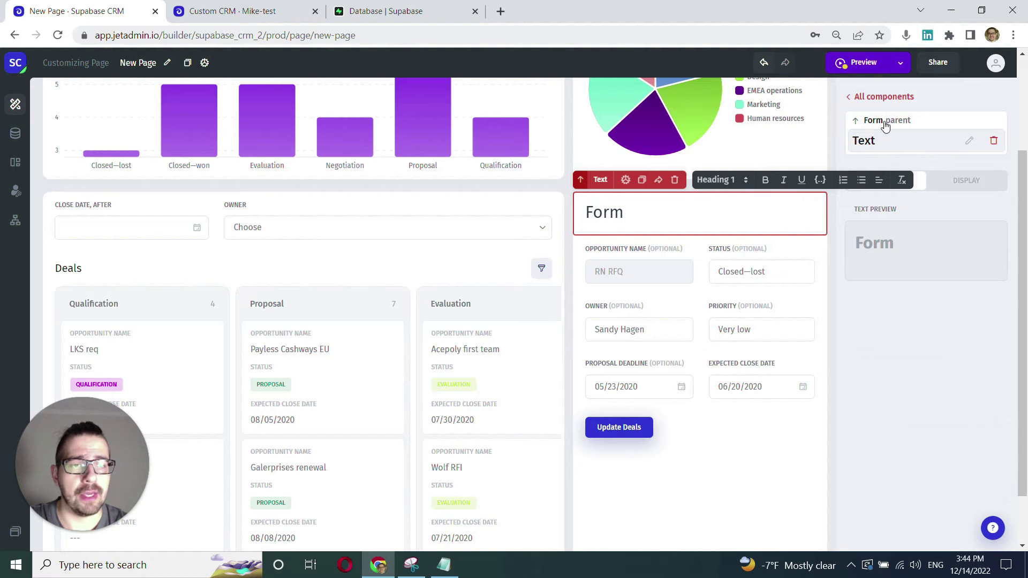
pyautogui.click(868, 122)
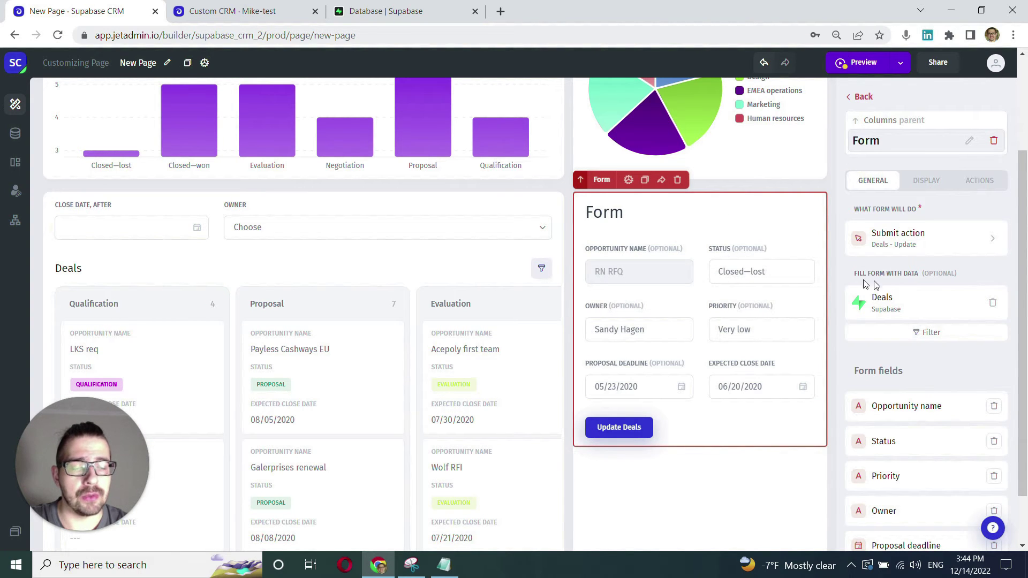
pyautogui.click(917, 301)
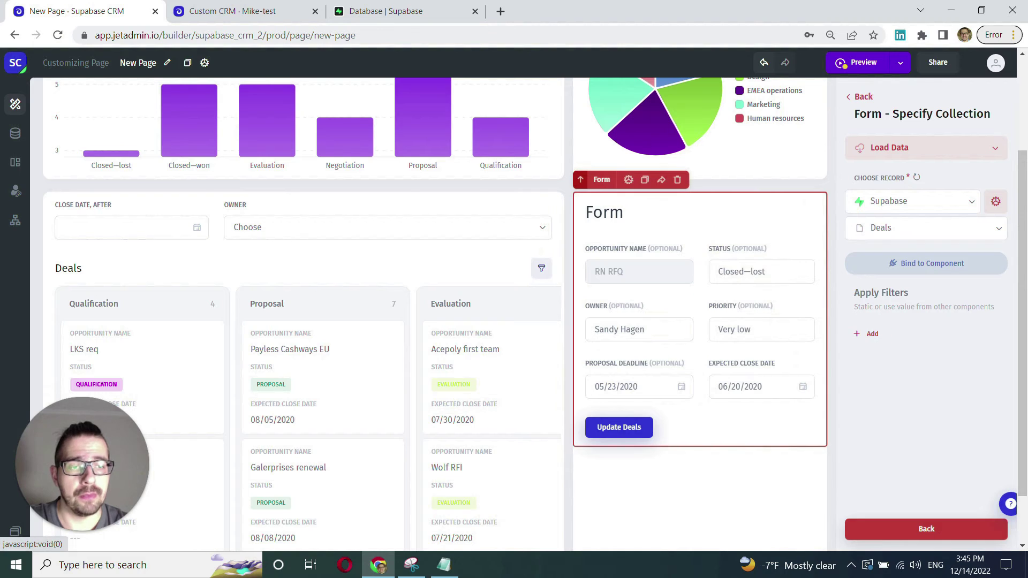
pyautogui.click(870, 333)
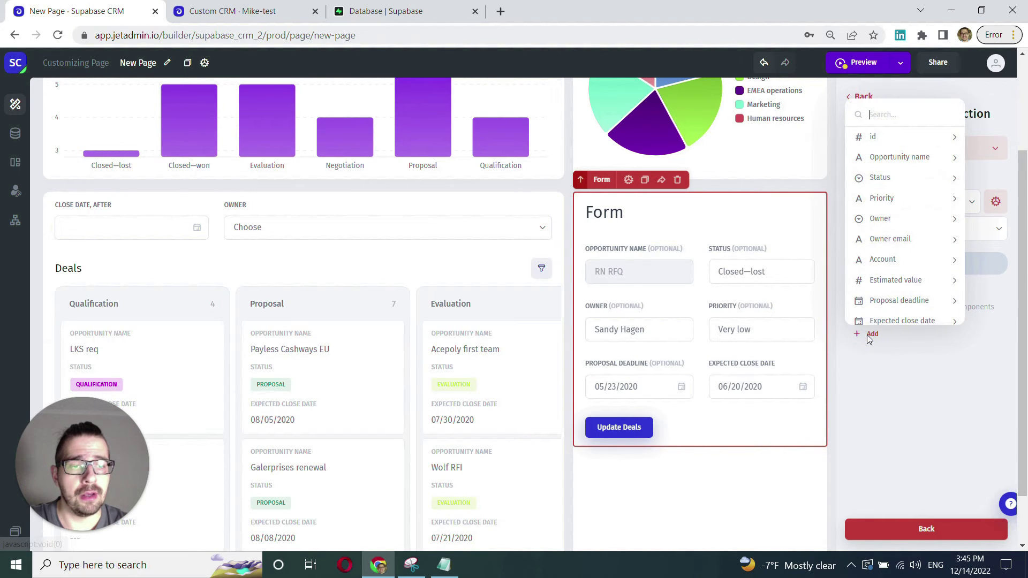
pyautogui.moveTo(892, 143)
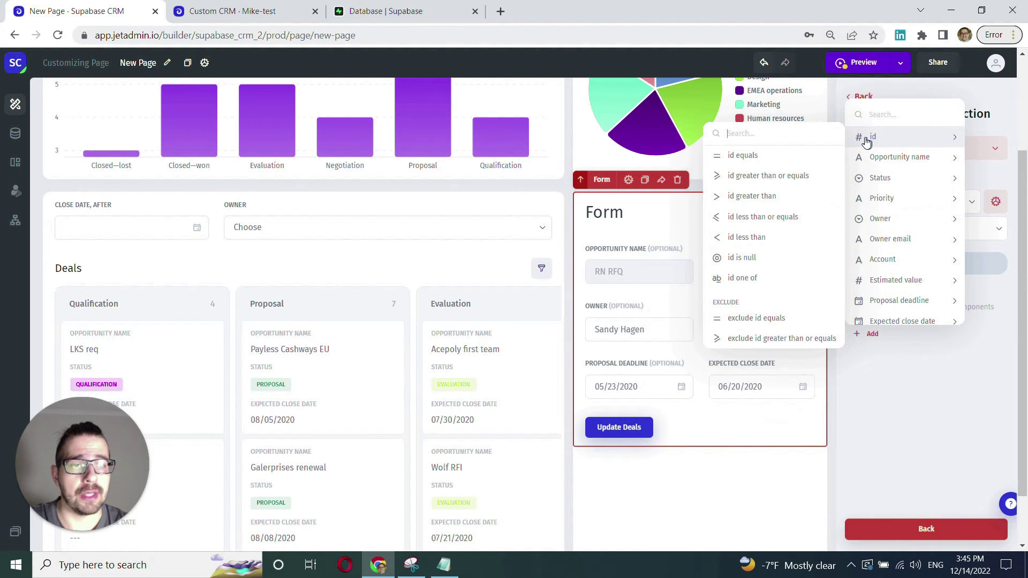
pyautogui.press('Escape')
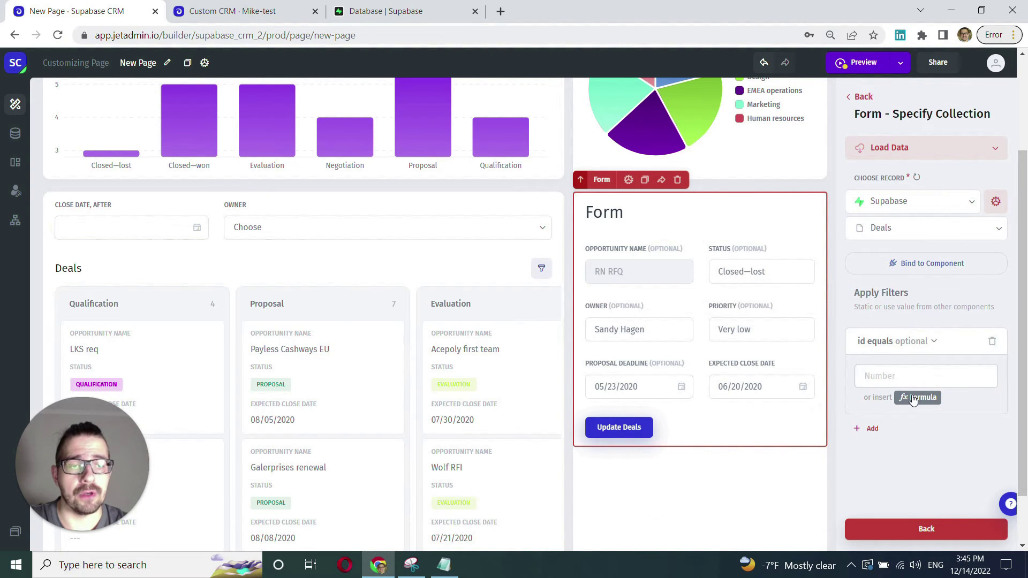
pyautogui.click(916, 399)
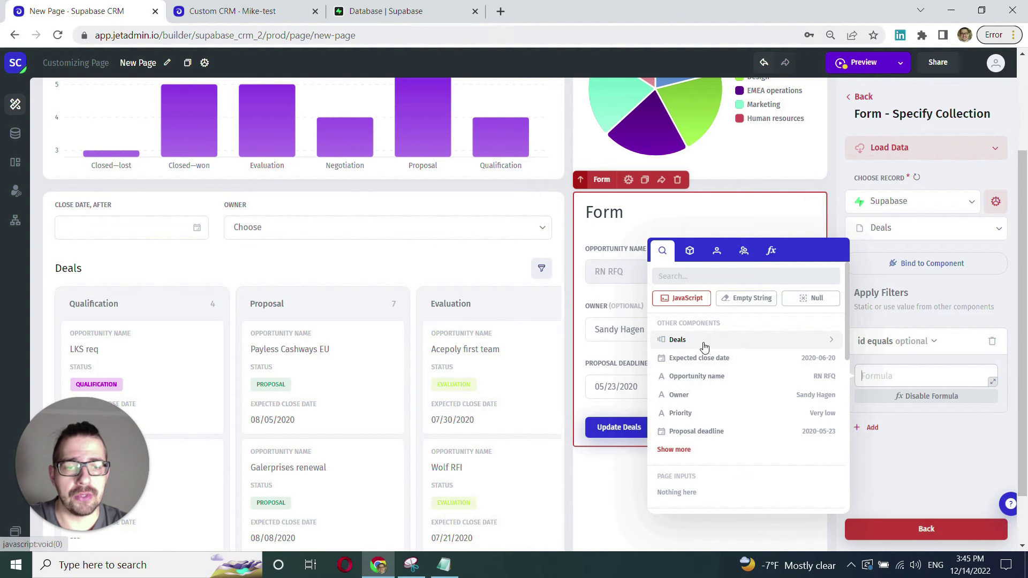
pyautogui.click(701, 344)
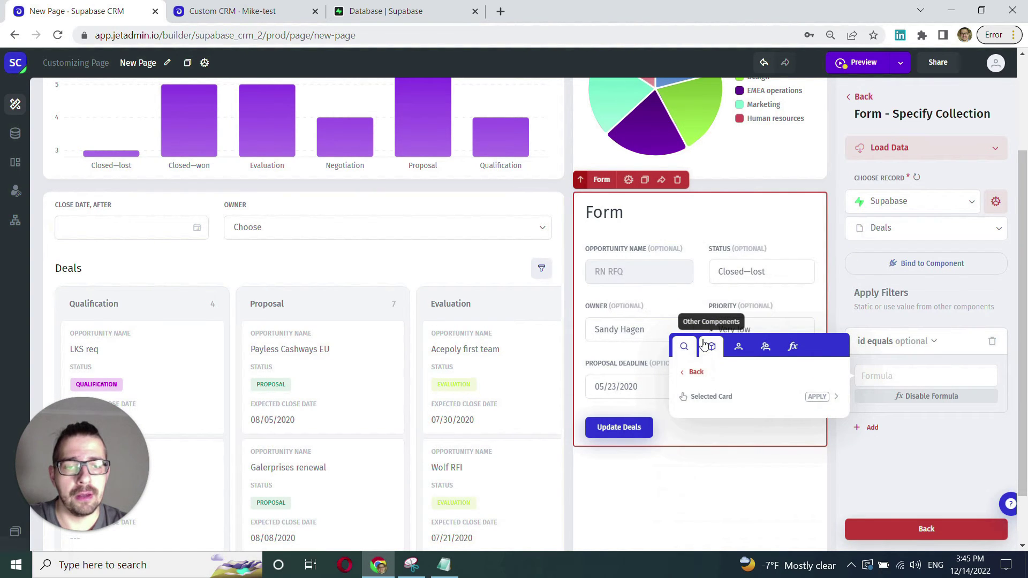
pyautogui.click(711, 399)
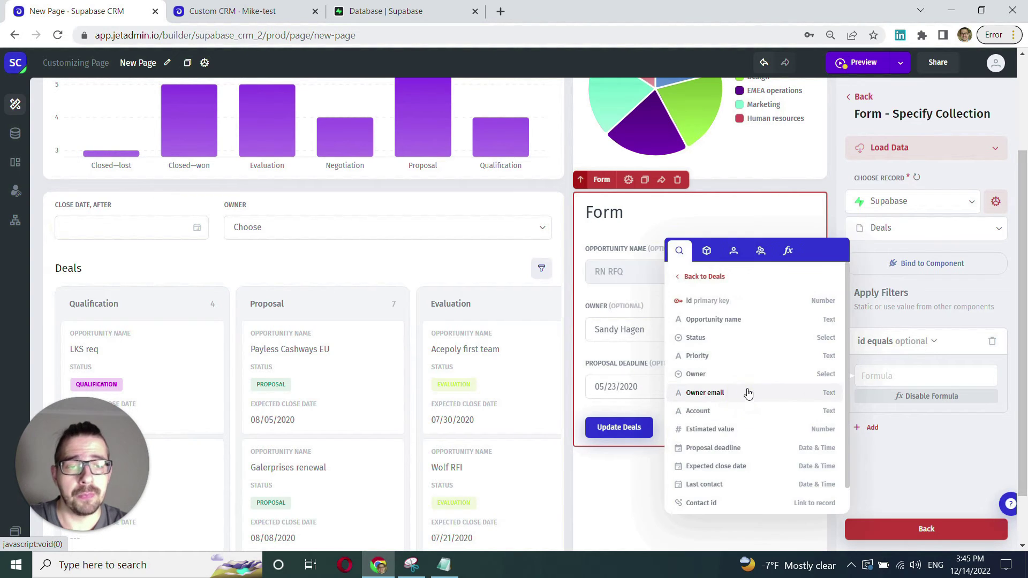
pyautogui.click(724, 301)
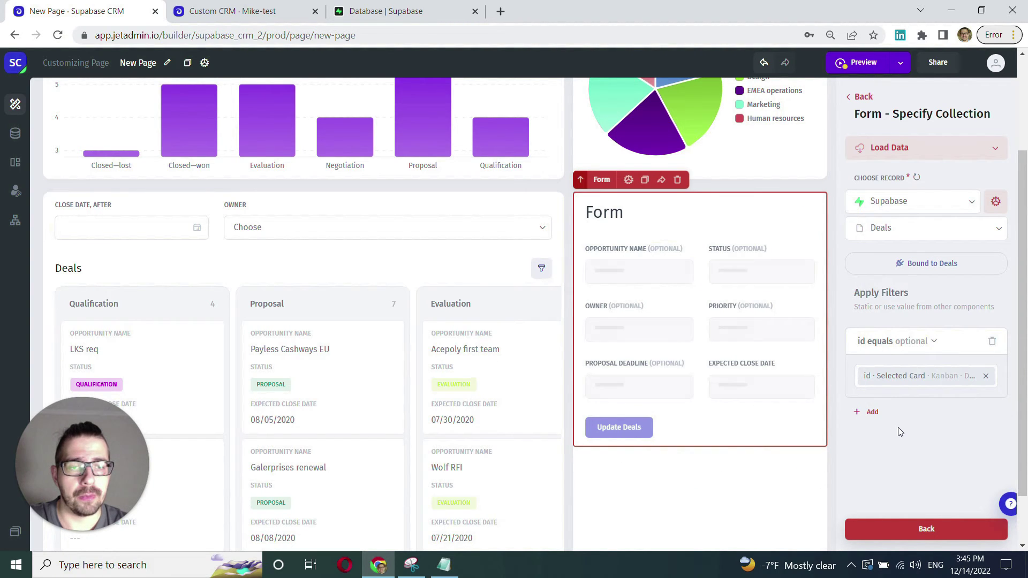
# Test the form's link to the Kanban by selecting the Payless Cashways EU card and the Acepoly first team card
pyautogui.click(309, 352)
pyautogui.click(306, 349)
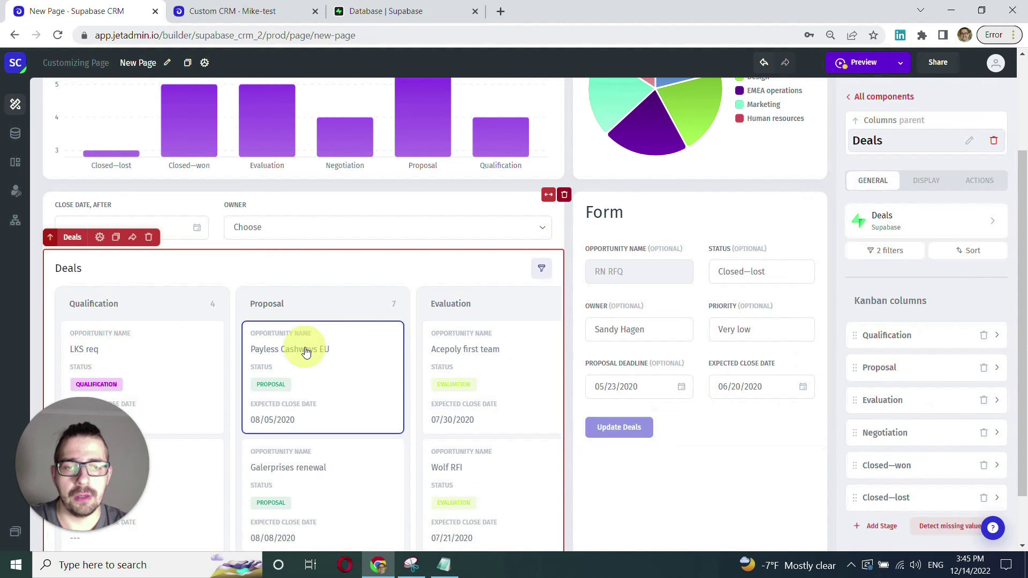
pyautogui.click(474, 356)
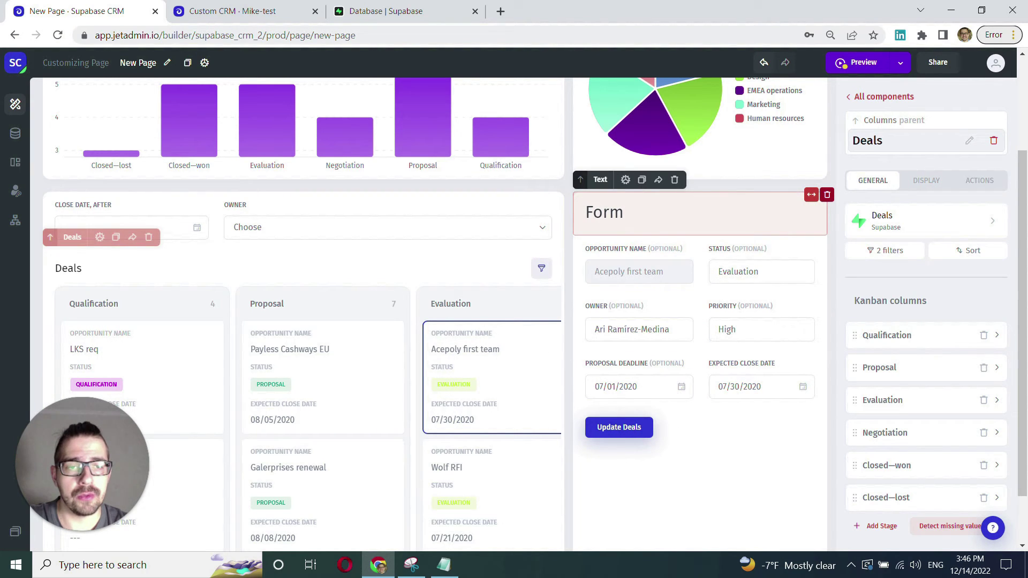
# Set the required id input of the form's Update Deals submit action to the id of the Deals Kanban's Selected Card
pyautogui.click(696, 201)
pyautogui.click(866, 120)
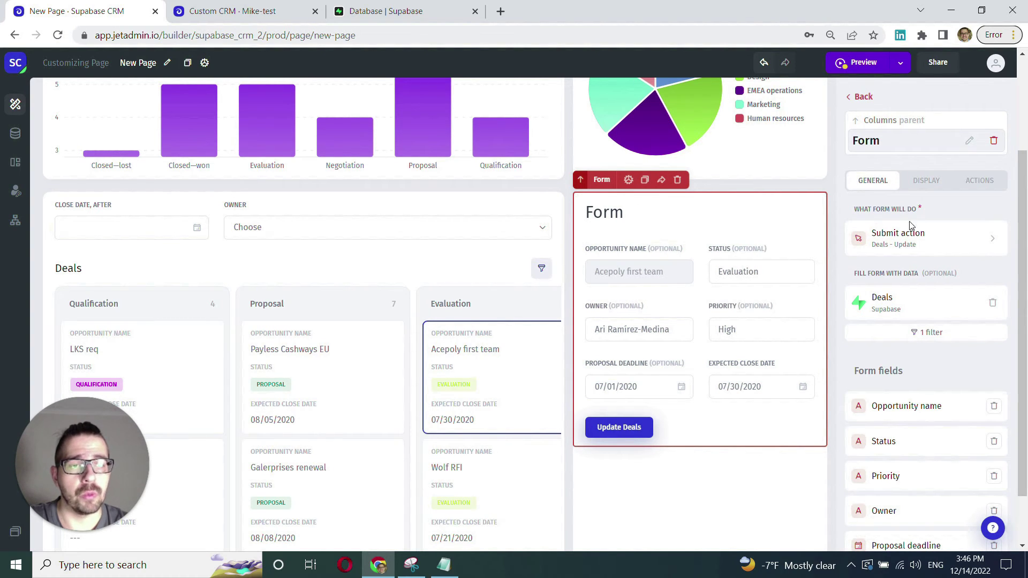
pyautogui.click(902, 236)
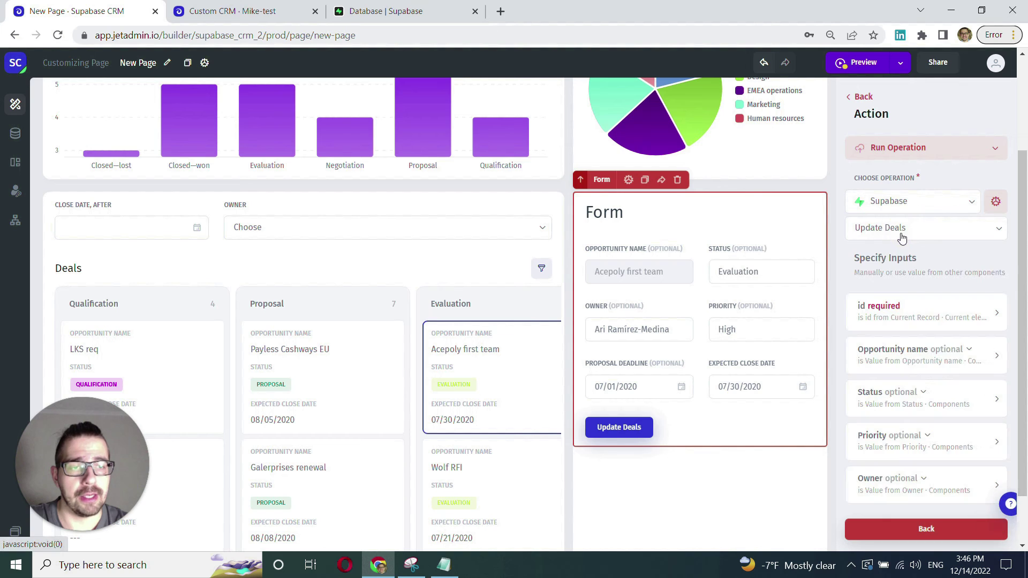
pyautogui.click(909, 316)
pyautogui.click(916, 340)
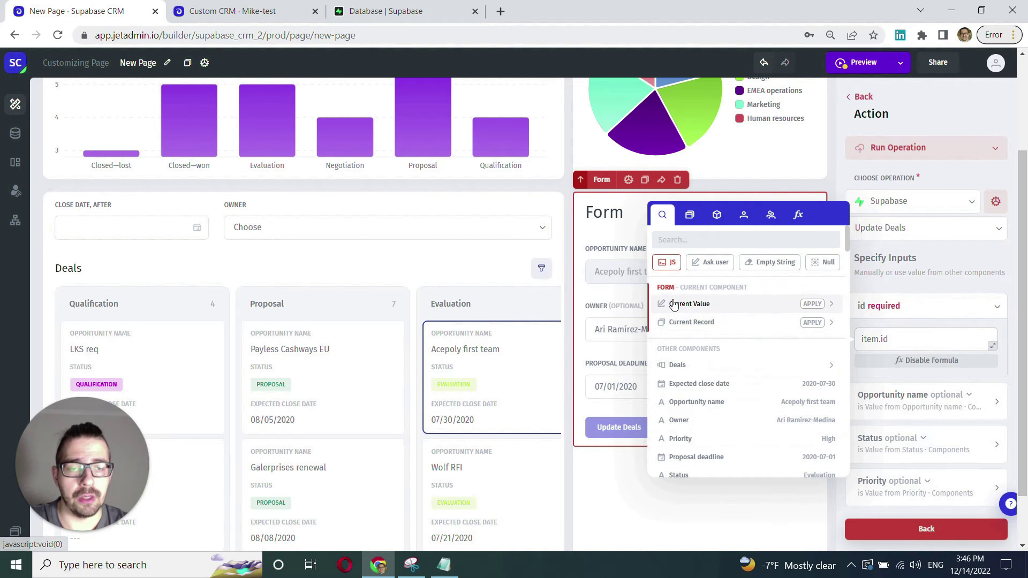
pyautogui.click(724, 369)
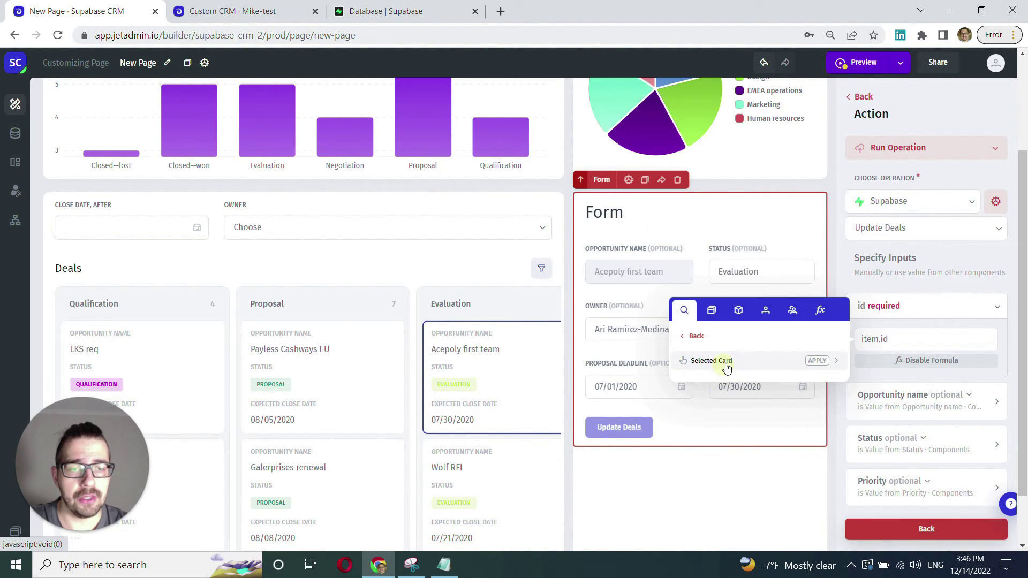
pyautogui.click(739, 366)
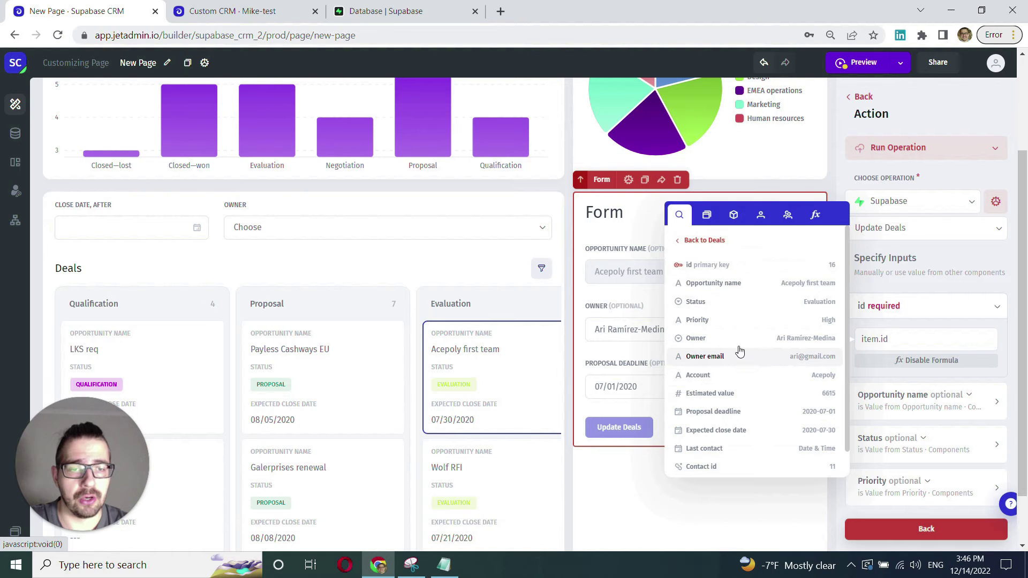
pyautogui.click(737, 265)
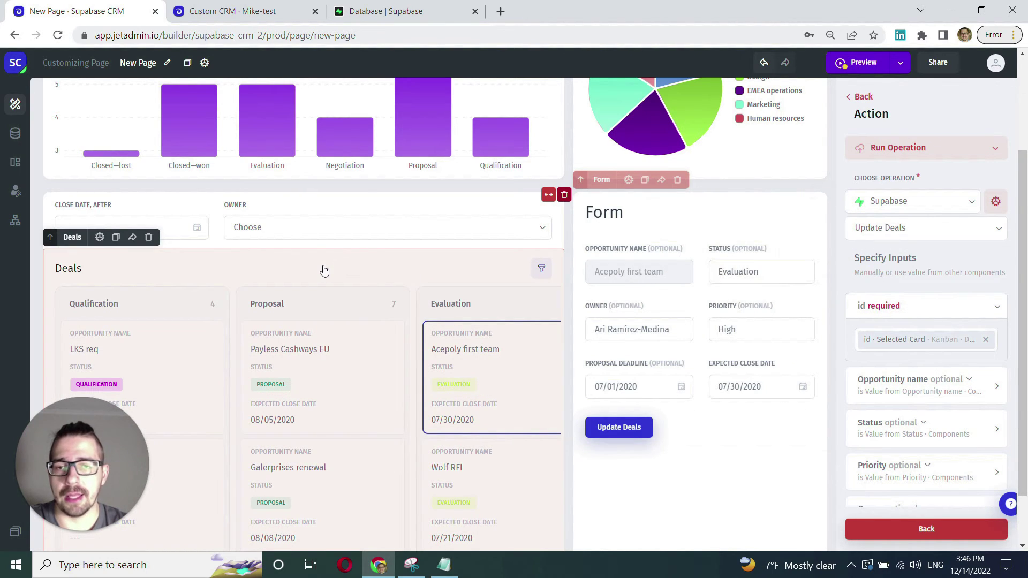
# Make the Deals Kanban's Card moved to column action run the Supabase Update Record operation on the Deals collection
pyautogui.click(336, 349)
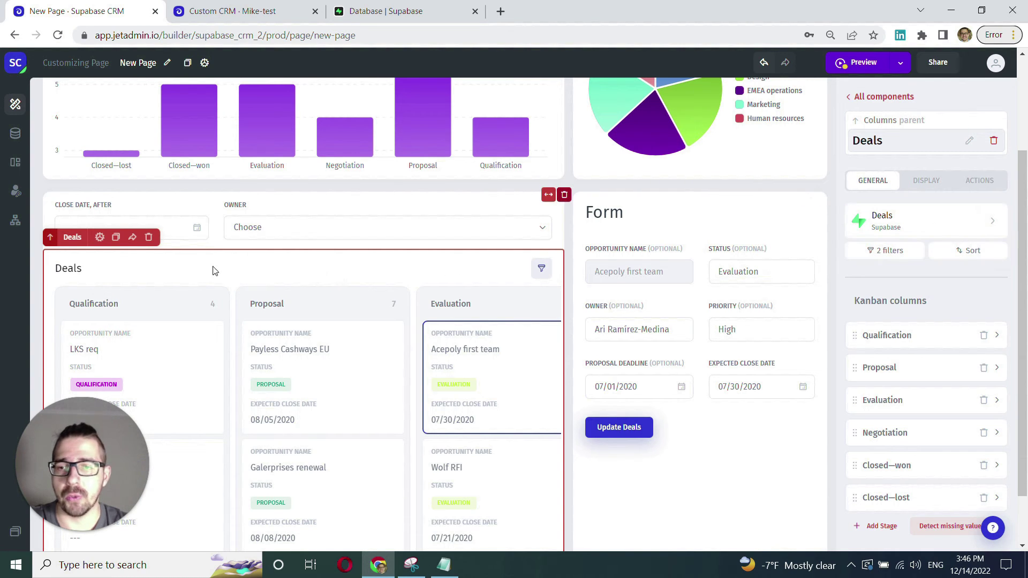
pyautogui.click(979, 182)
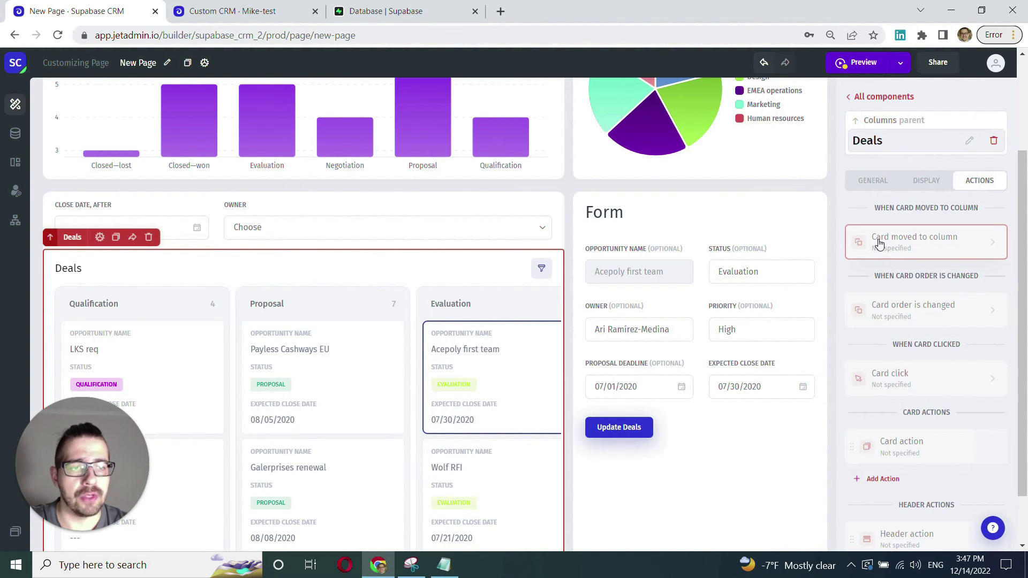
pyautogui.click(914, 245)
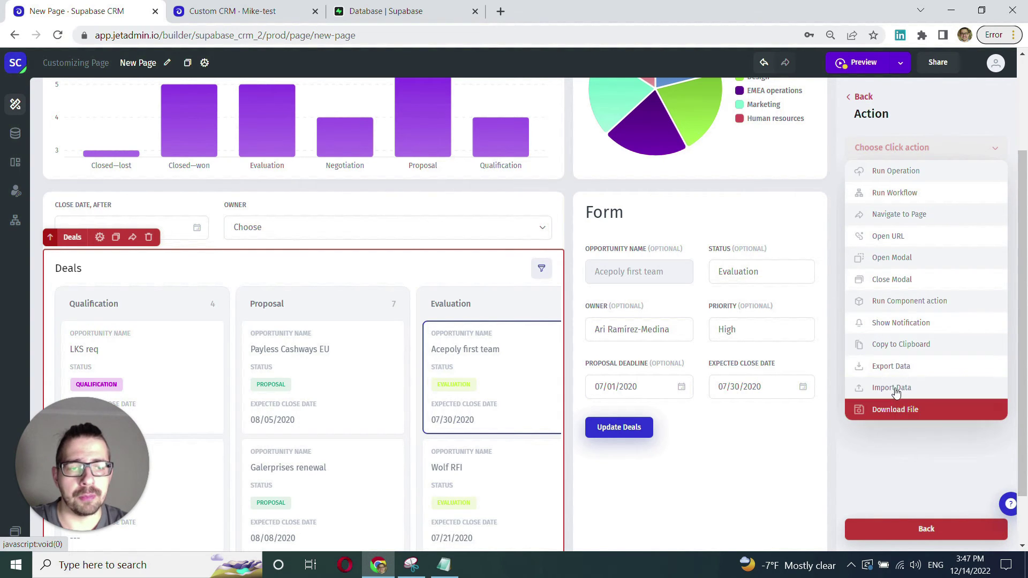
pyautogui.click(897, 176)
pyautogui.click(899, 202)
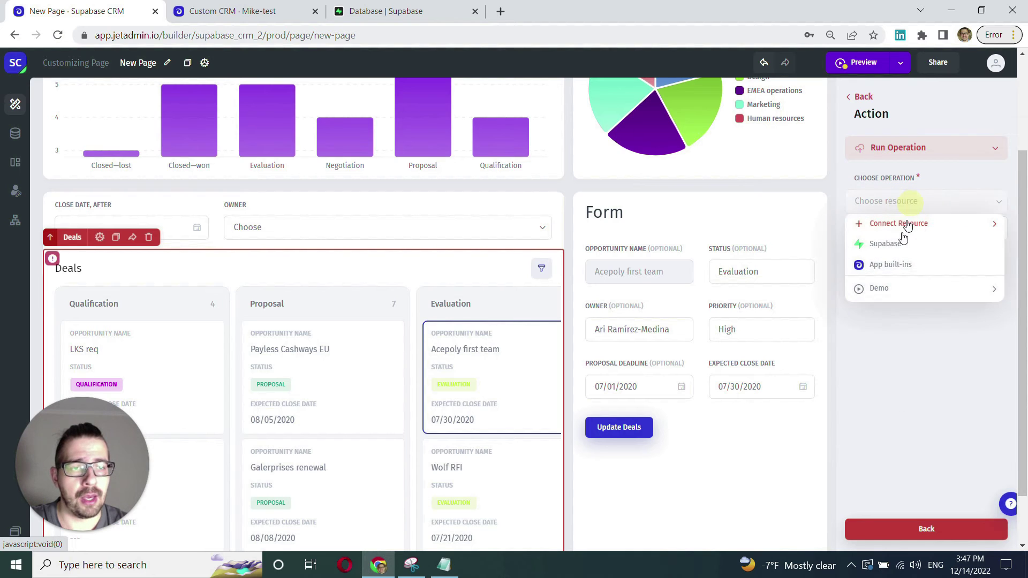
pyautogui.click(888, 245)
pyautogui.moveTo(905, 292)
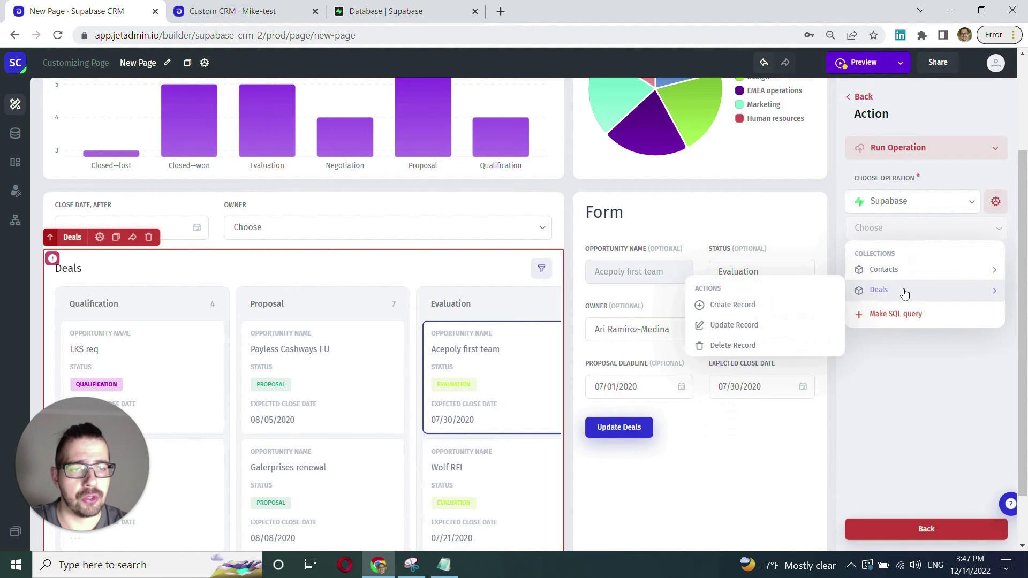
pyautogui.click(741, 326)
# Replace the id input of the card-moved action with a formula using the id of the Current Card
pyautogui.click(886, 323)
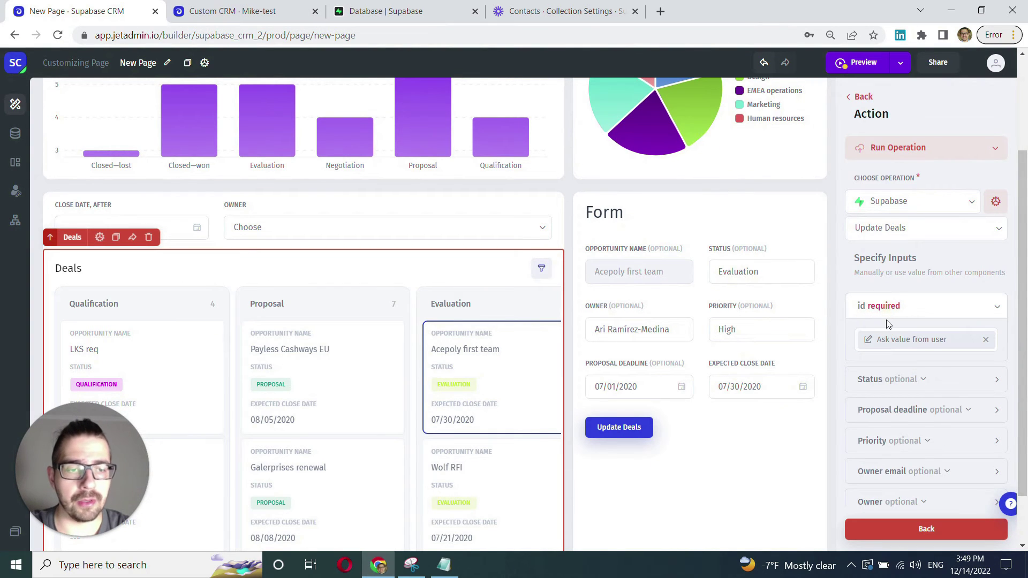
pyautogui.click(906, 339)
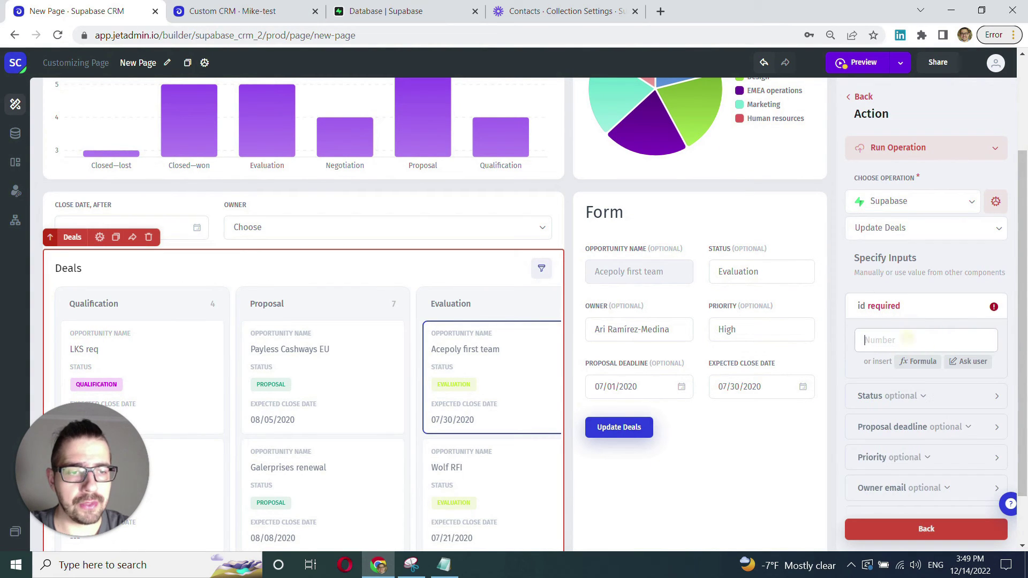
pyautogui.click(909, 361)
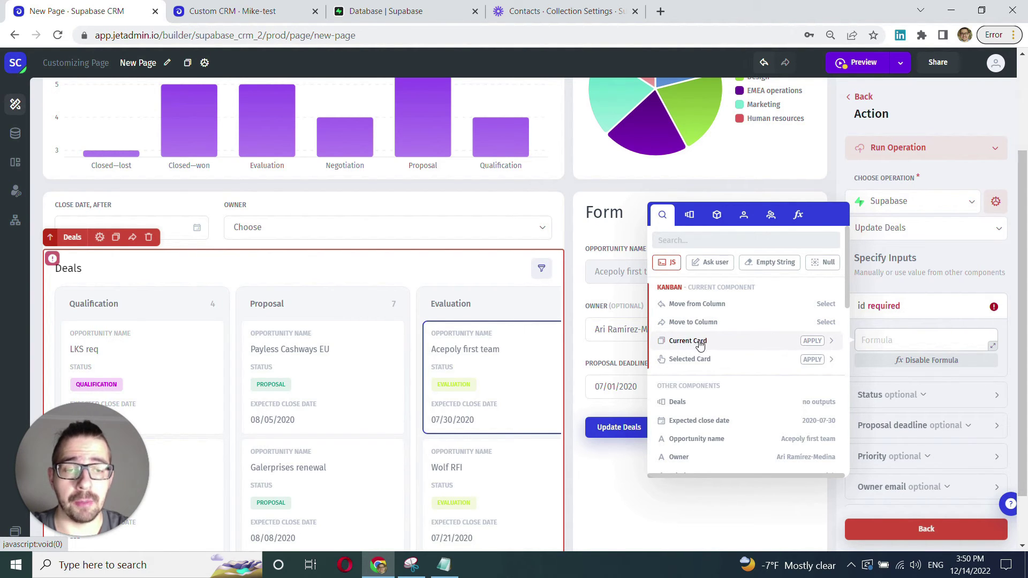
pyautogui.click(696, 343)
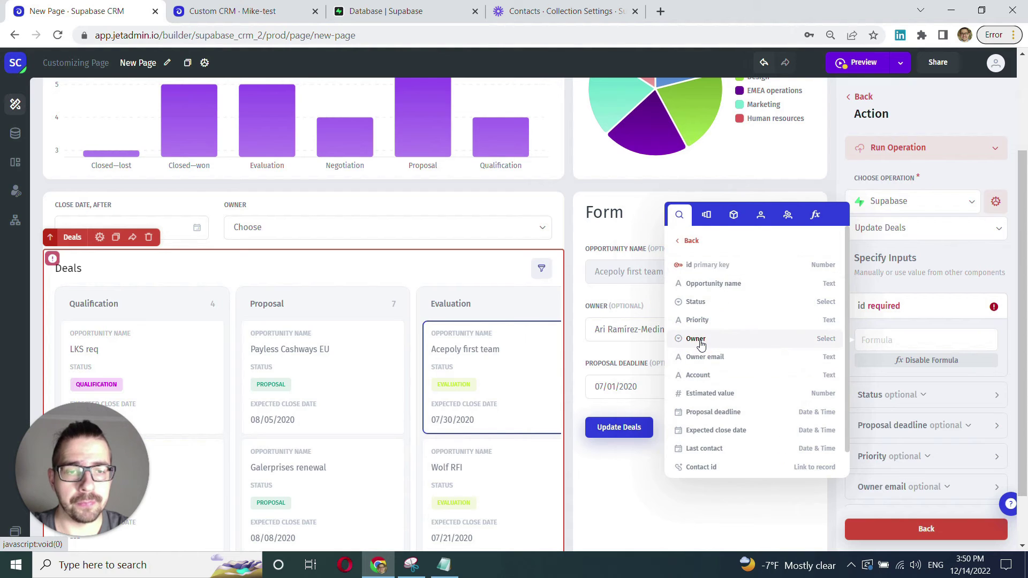
pyautogui.click(701, 265)
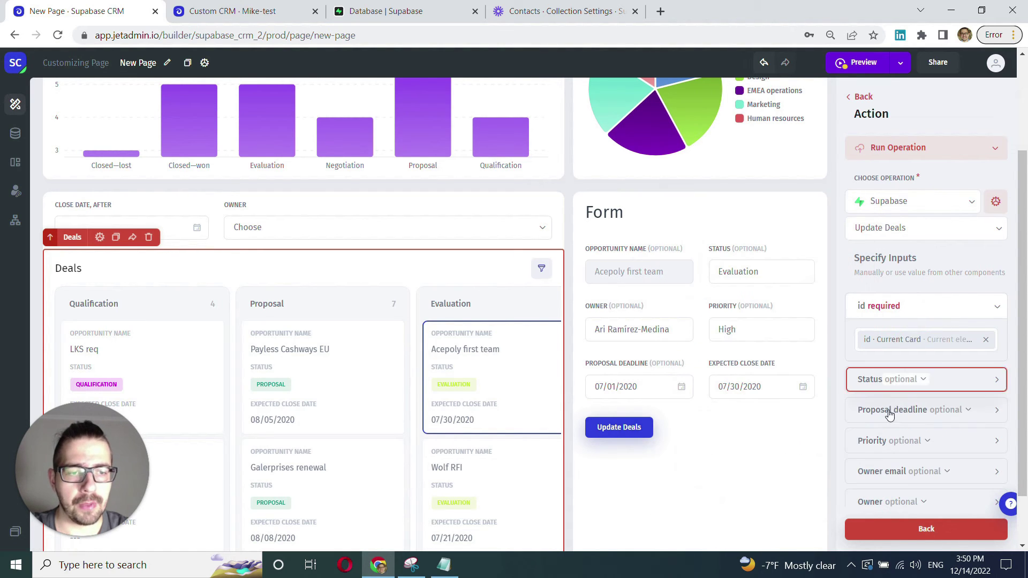
# Set the Status input of the card-moved action to the Kanban's Move to Column value and leave the action settings
pyautogui.click(873, 378)
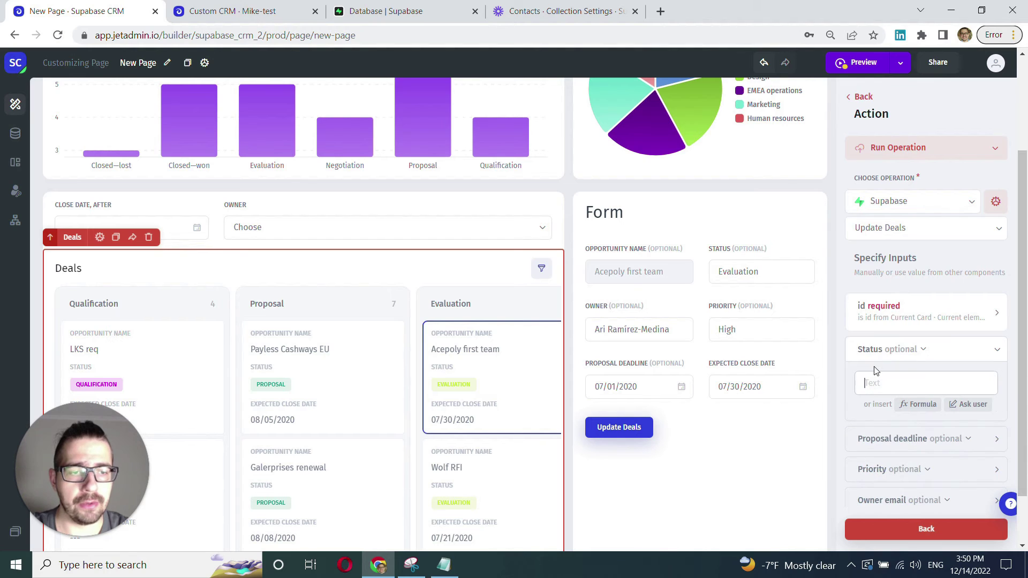
pyautogui.click(917, 404)
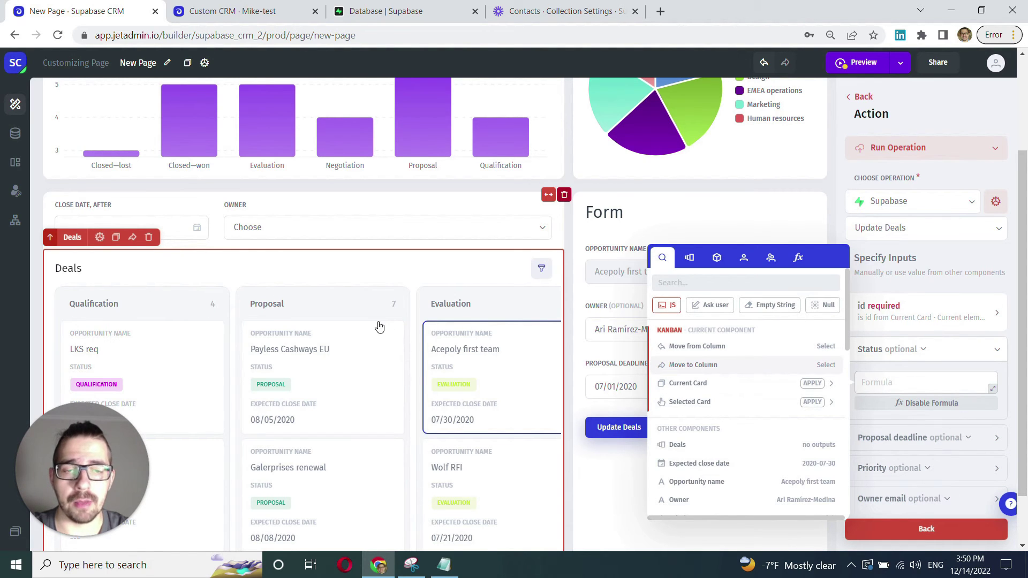
pyautogui.click(707, 367)
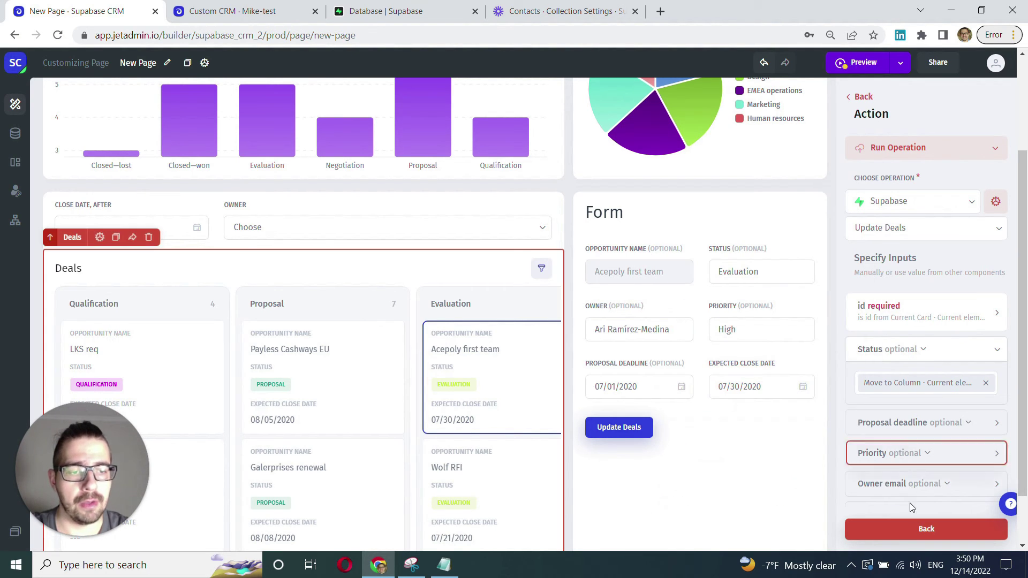
pyautogui.click(918, 528)
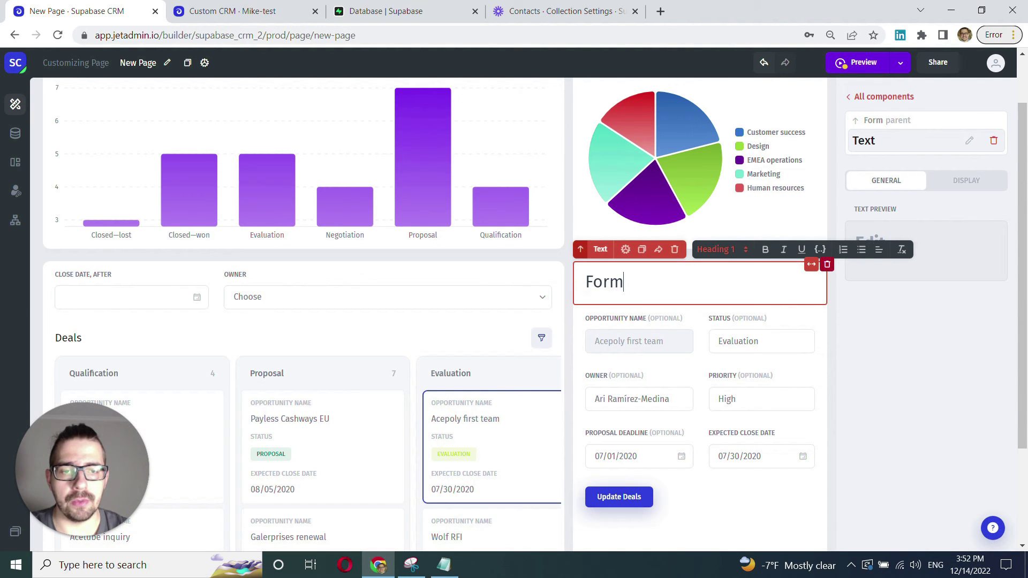
# Replace the form's heading text with "Edit the deal" and format it as Heading 2
pyautogui.doubleClick(618, 281)
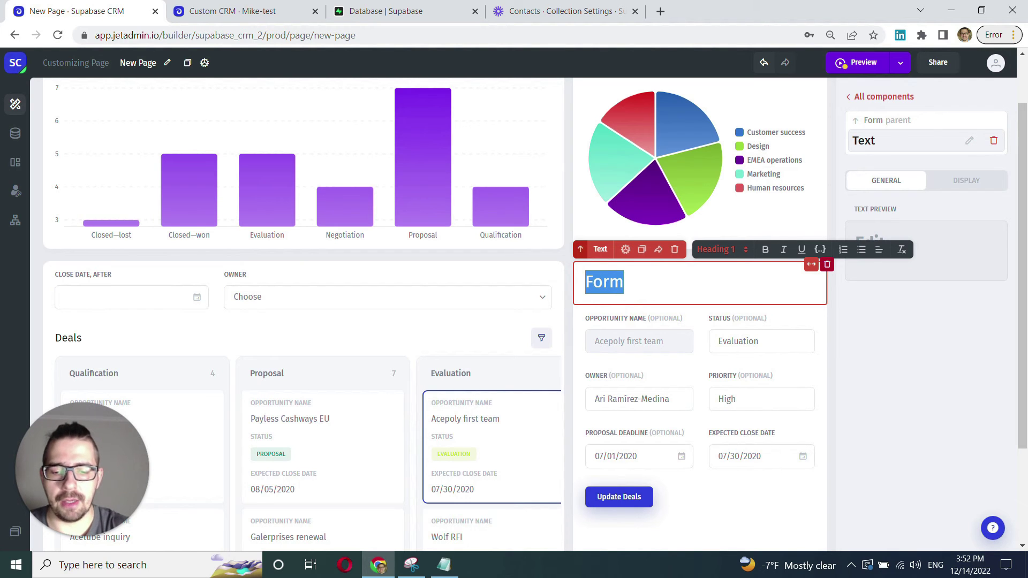
pyautogui.write('Edit the deal')
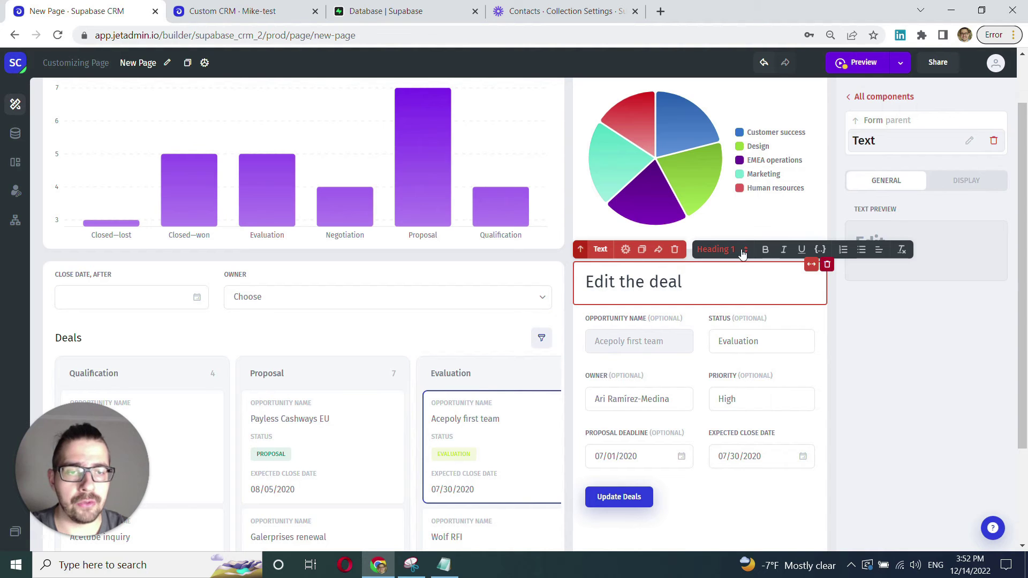
pyautogui.click(741, 249)
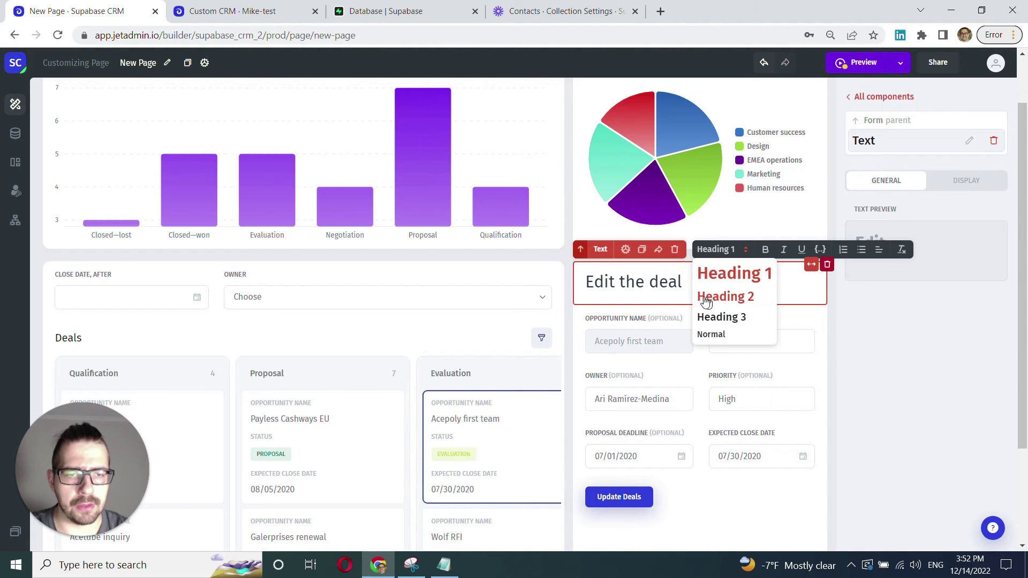
pyautogui.click(727, 299)
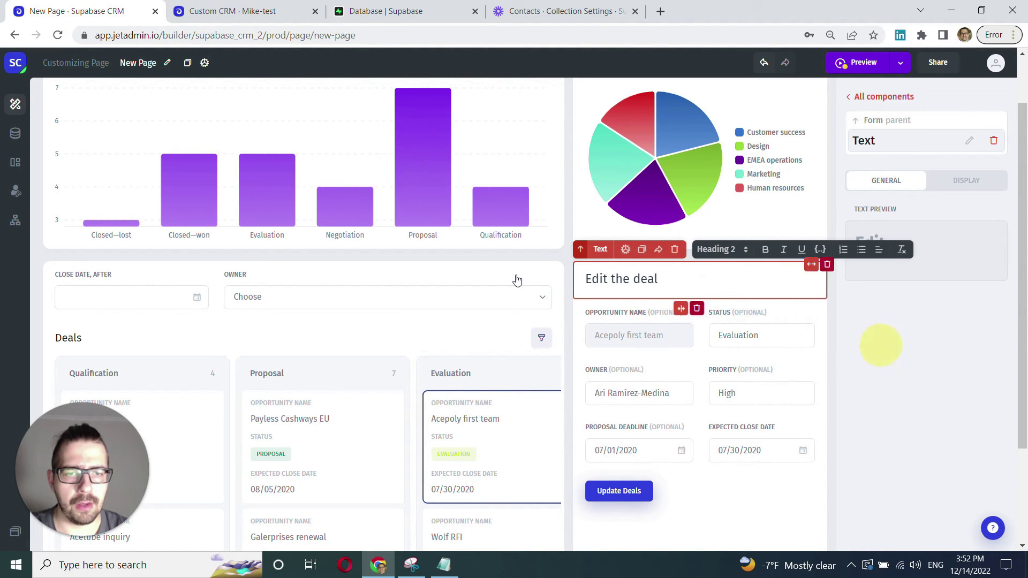
# Check the page in preview mode and widen the Deals Kanban column at the expense of the edit form
pyautogui.scroll(1, 473, 201)
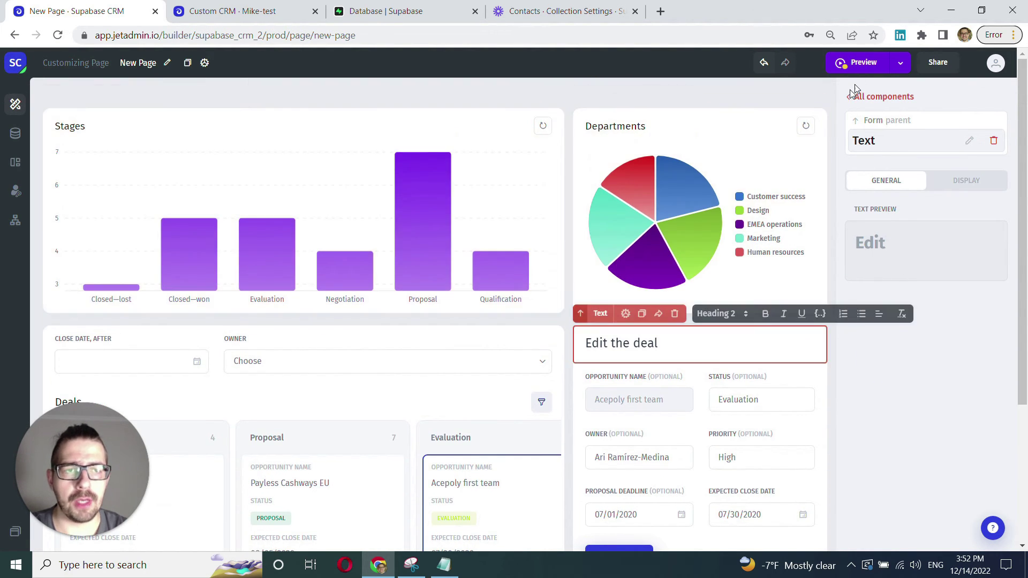
pyautogui.click(859, 63)
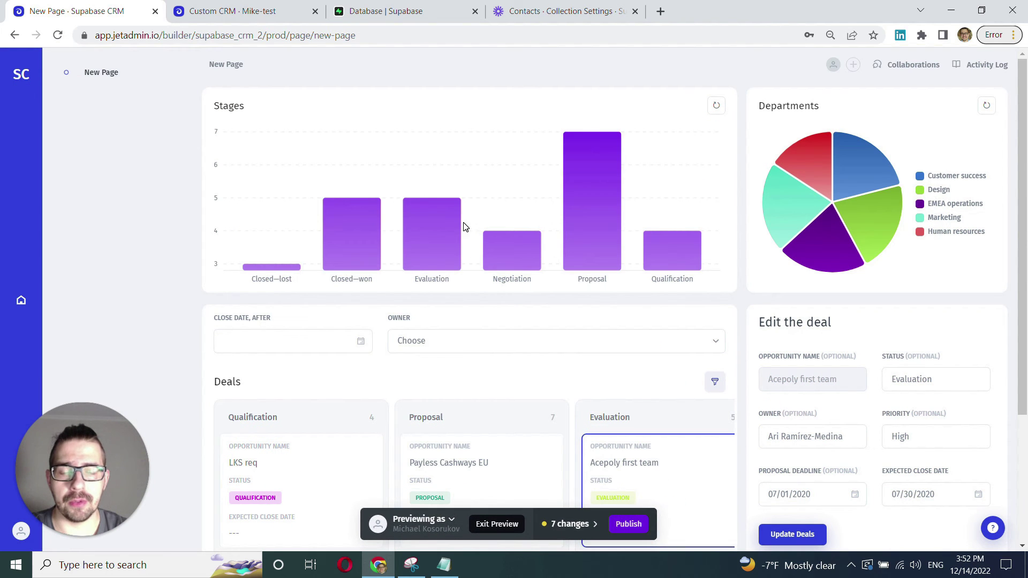
pyautogui.scroll(-1, 538, 354)
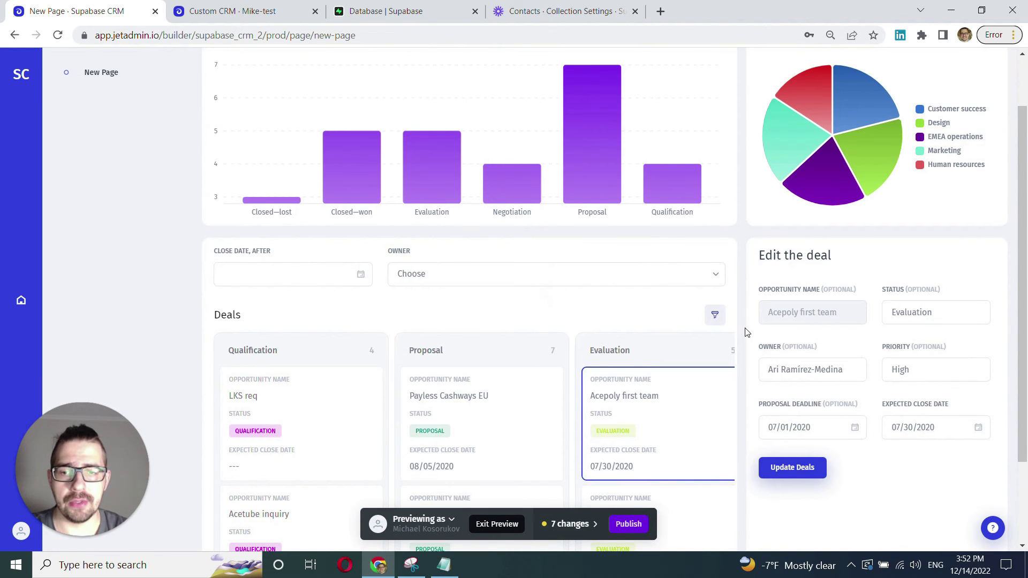
pyautogui.press('Escape')
pyautogui.click(569, 316)
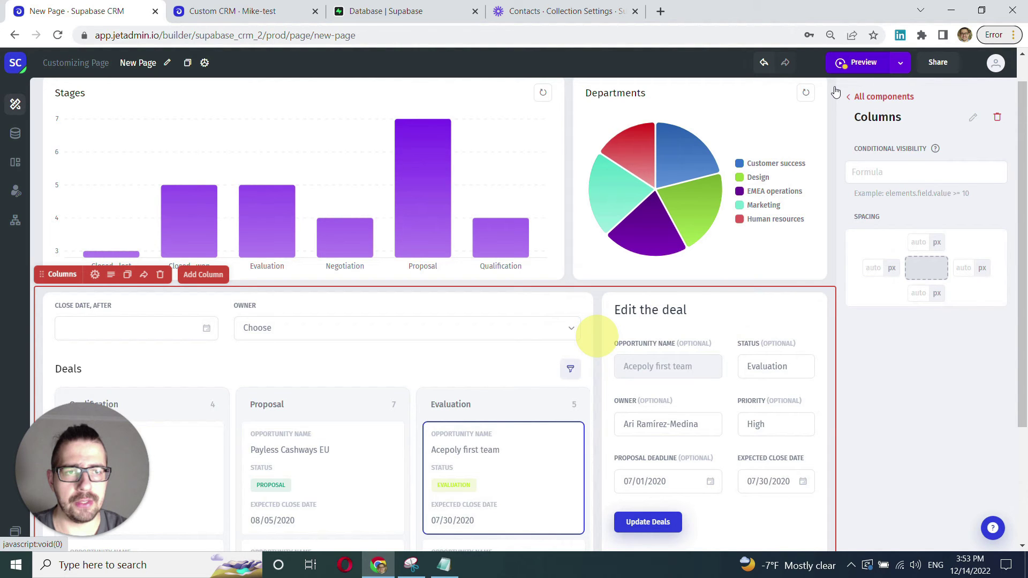
# Preview the adjusted page layout and publish the app's changes
pyautogui.click(854, 63)
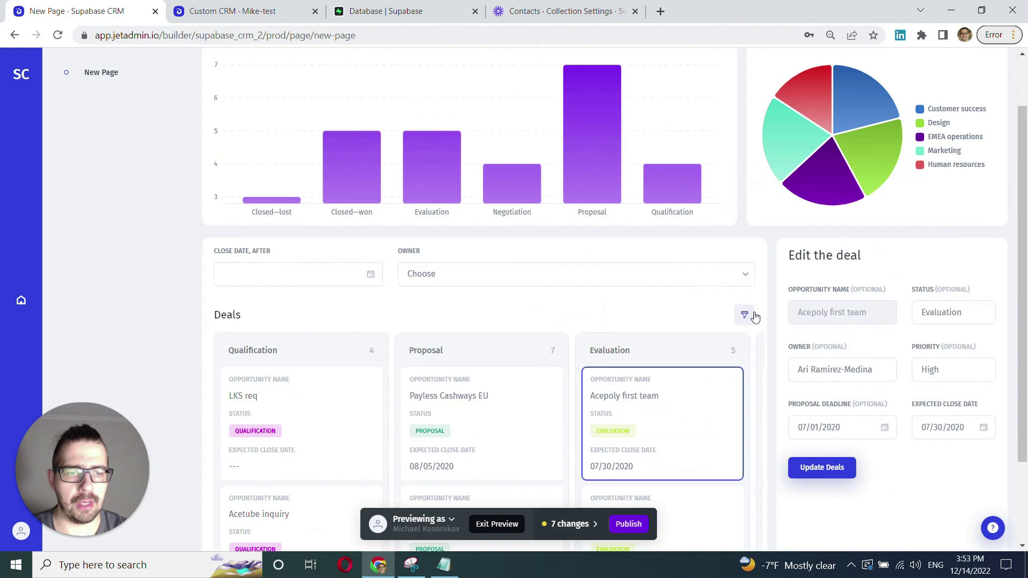
pyautogui.scroll(-1, 632, 349)
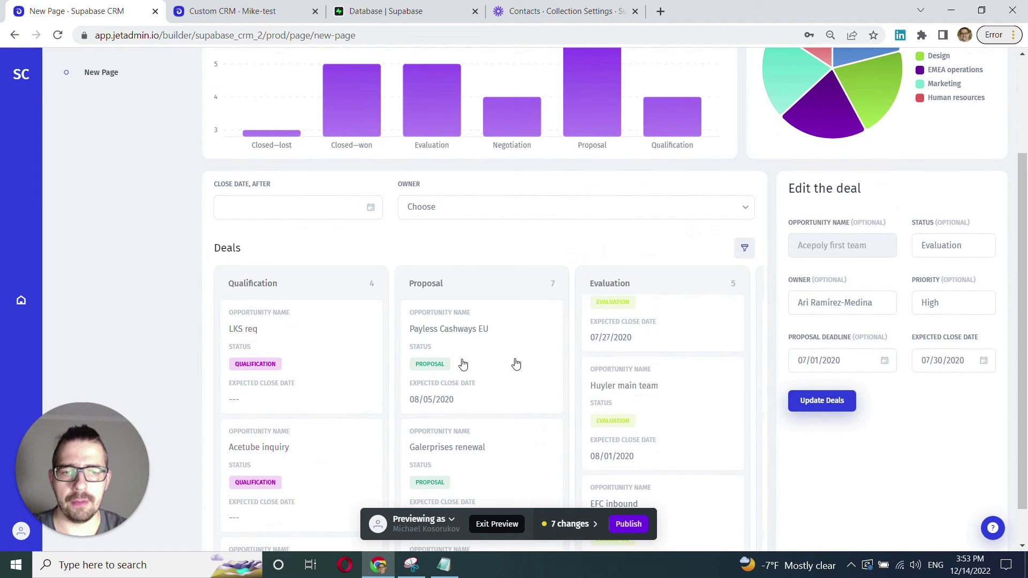
pyautogui.scroll(2, 636, 381)
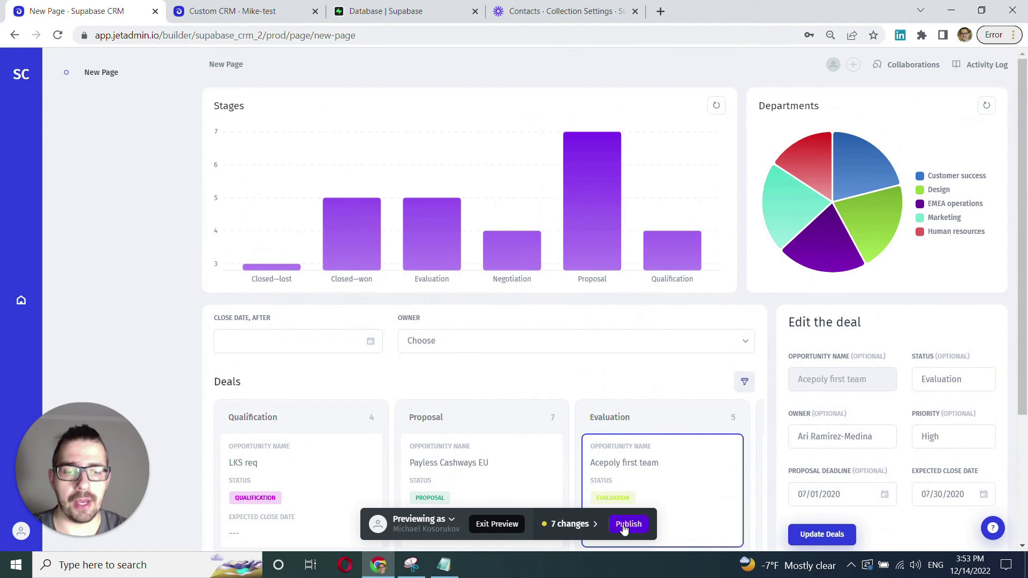
pyautogui.click(629, 524)
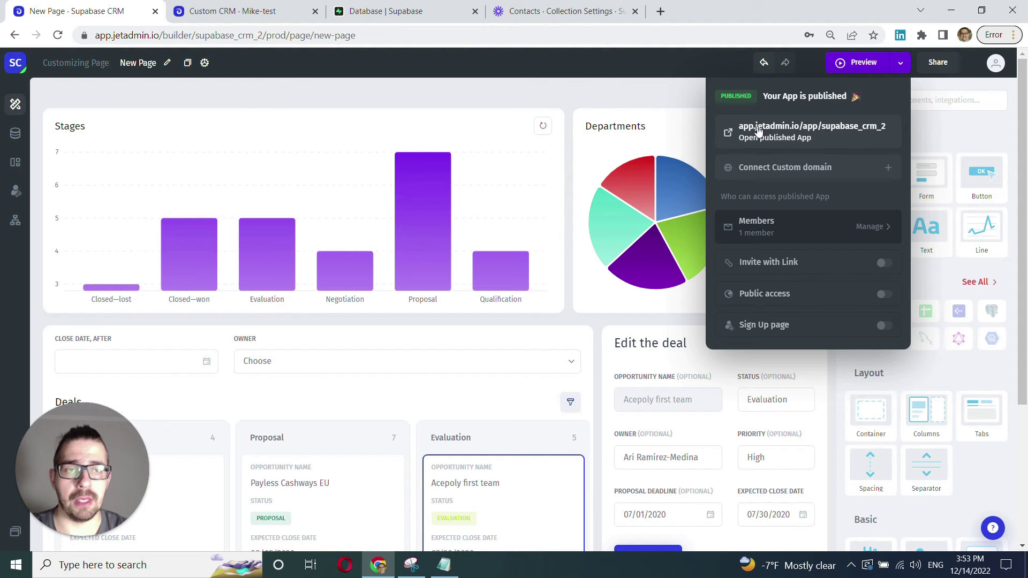
# Open the published app and look over its page and the choices of the Owner filter
pyautogui.click(783, 128)
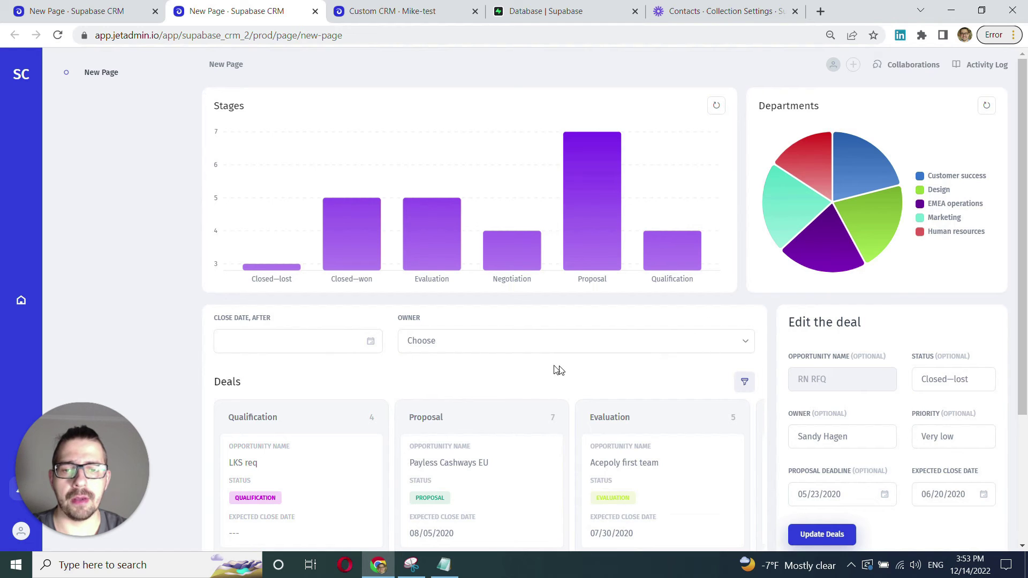
pyautogui.scroll(-2, 551, 317)
pyautogui.scroll(2, 428, 318)
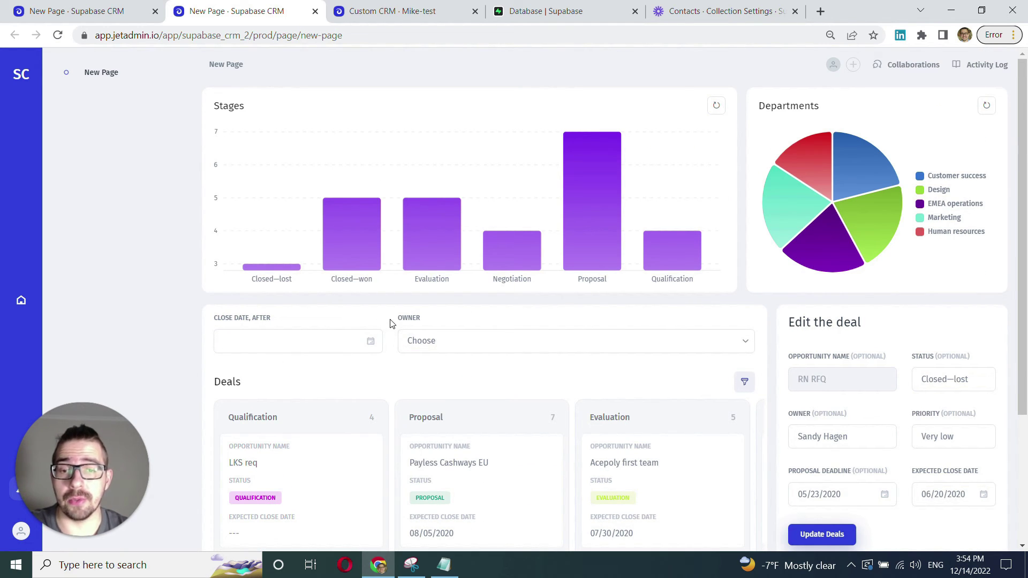
pyautogui.click(546, 345)
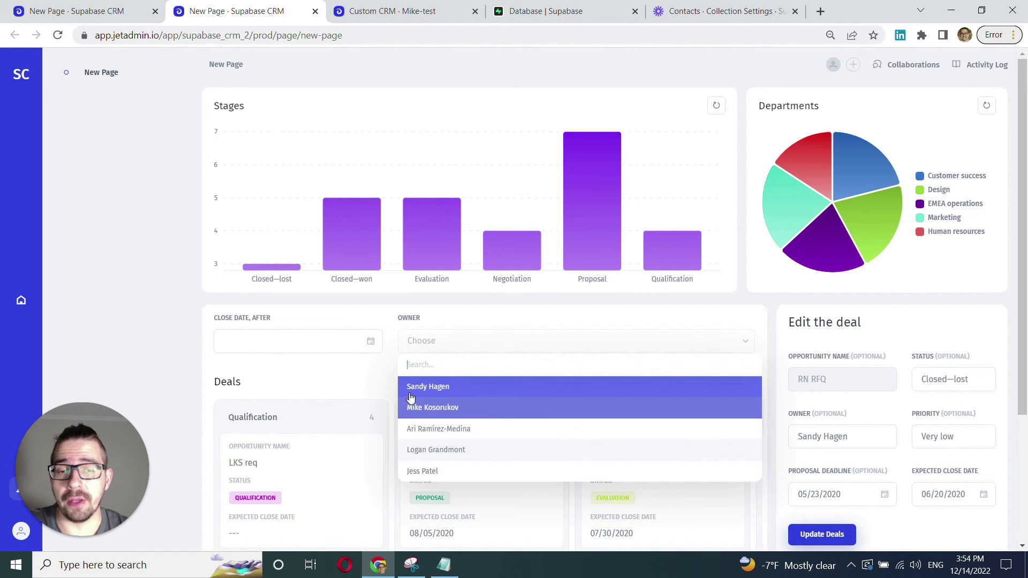
pyautogui.click(362, 378)
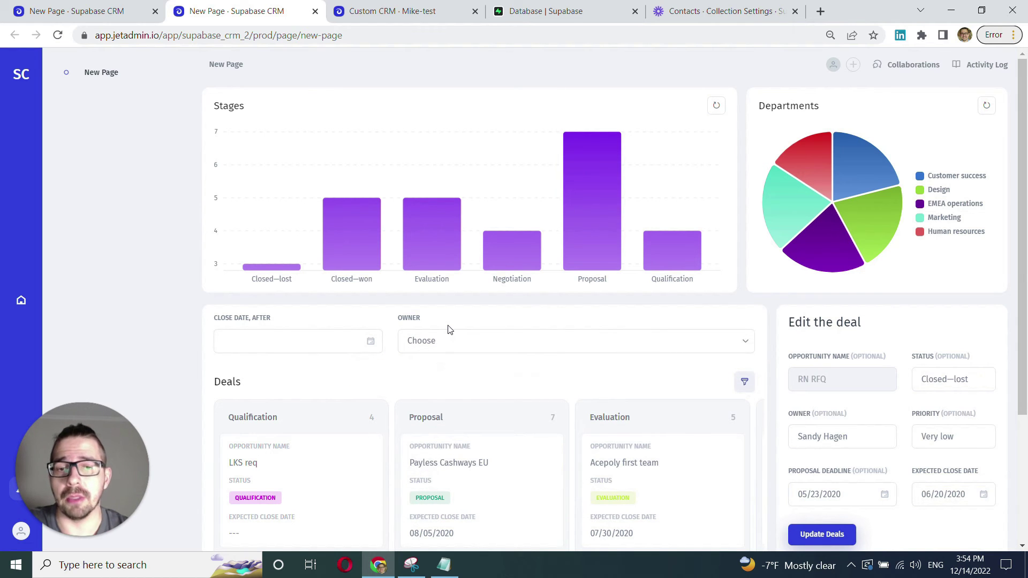
# Return to the app builder and open the Users & Teams management
pyautogui.hotkey('ctrl', 'pageup')
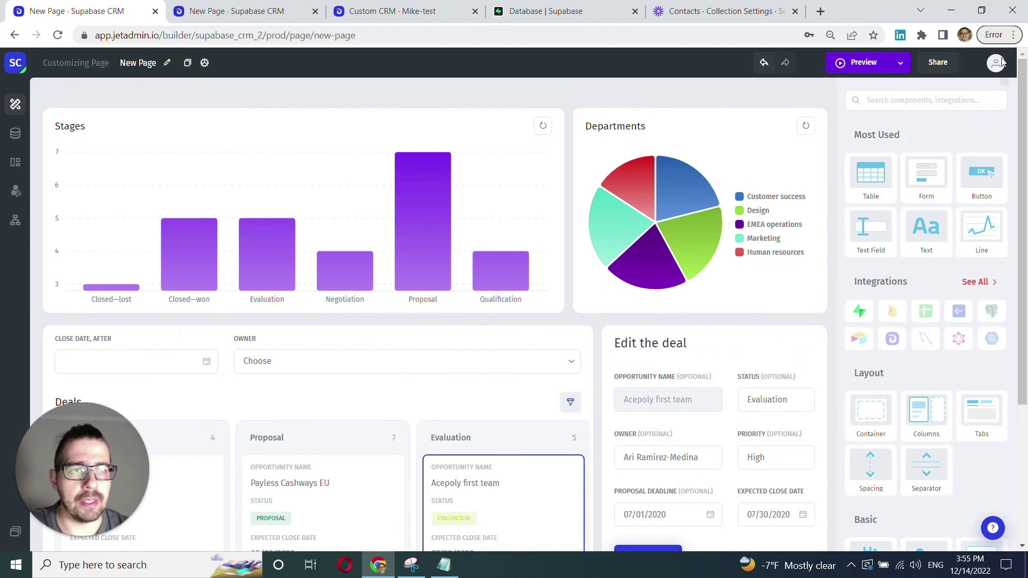
pyautogui.click(999, 63)
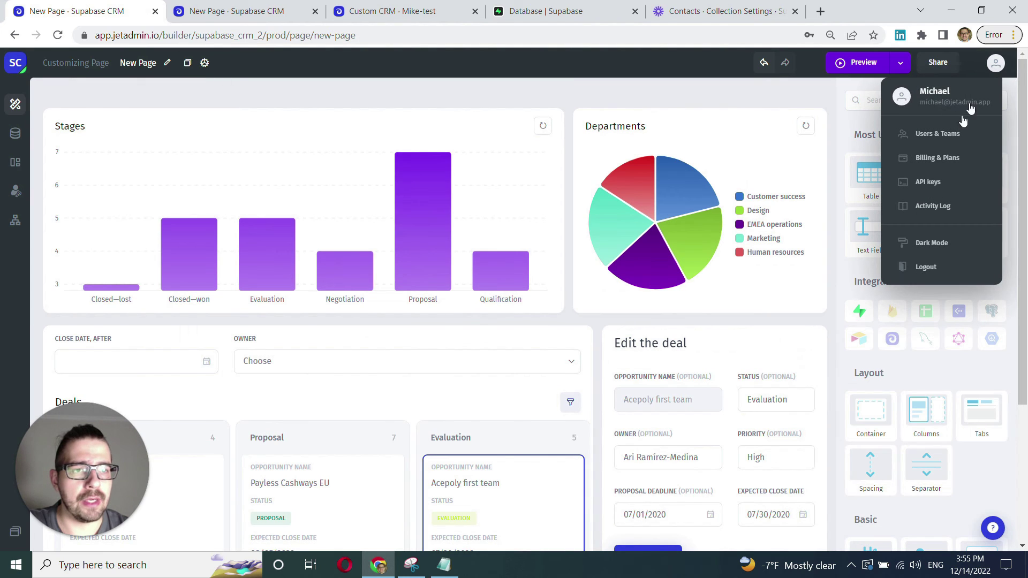
pyautogui.click(942, 134)
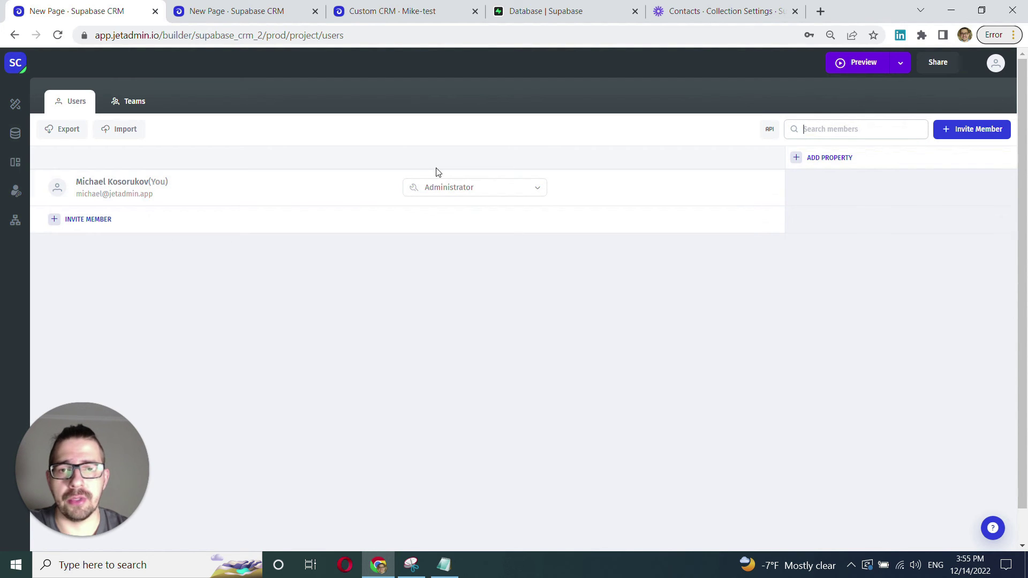
# Invite a new member by entering their e-mail address, assigning the Editor team and sending the invitation
pyautogui.click(81, 219)
pyautogui.click(382, 270)
pyautogui.hotkey('ctrl', 'v')
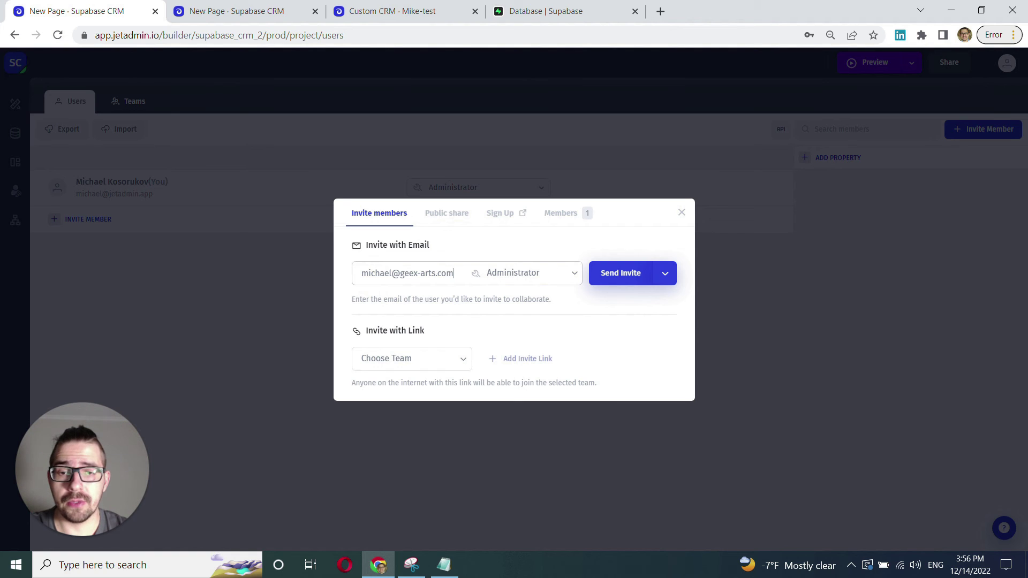
pyautogui.click(570, 274)
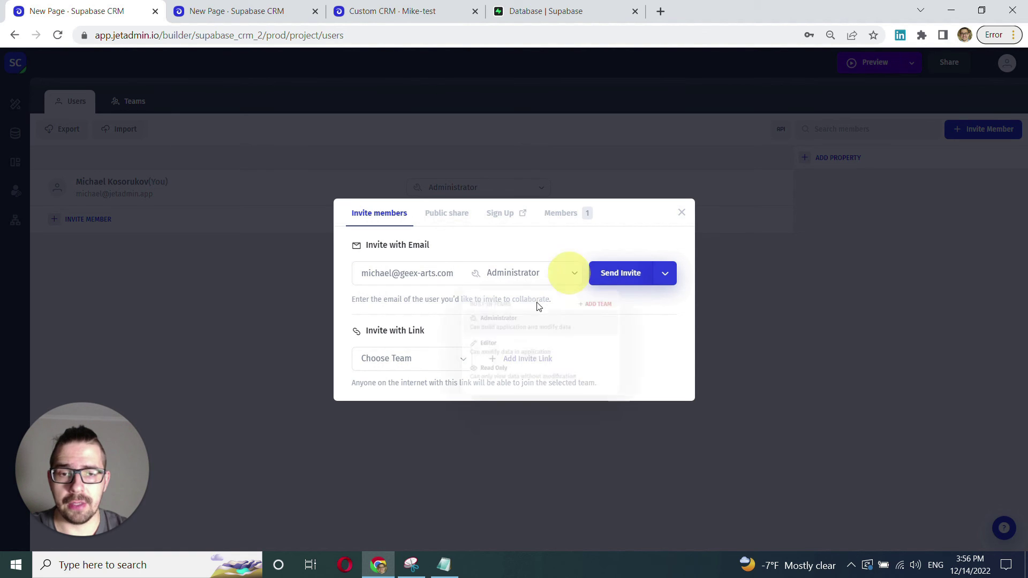
pyautogui.click(485, 349)
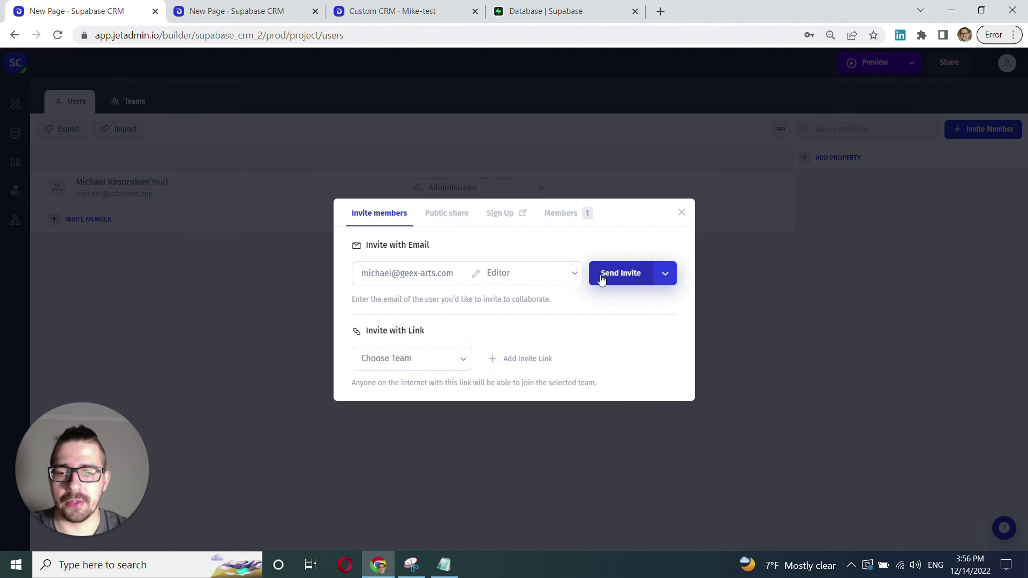
pyautogui.click(602, 279)
pyautogui.click(681, 174)
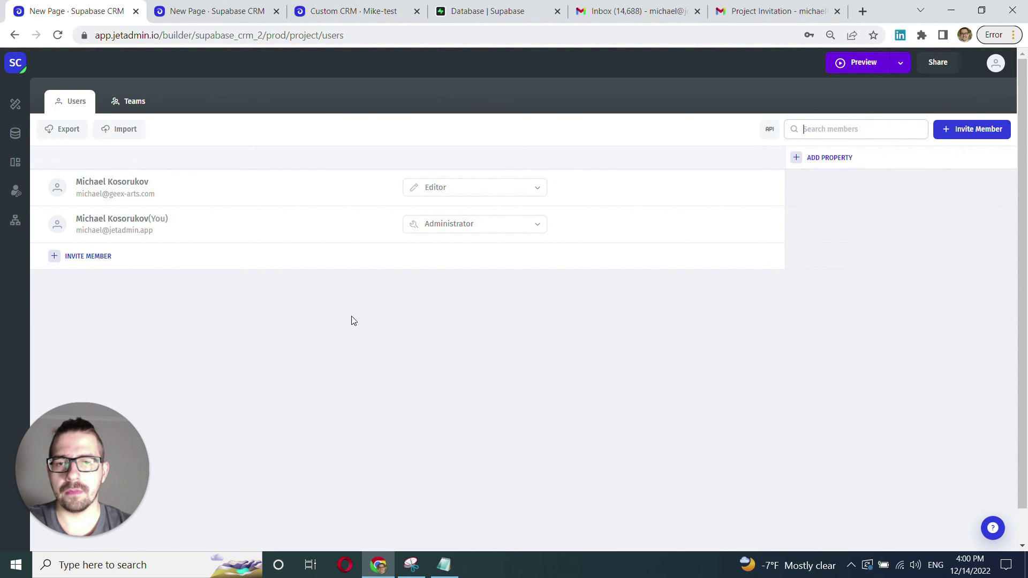
# Switch to Supabase and examine the Owner email column of the Deals table
pyautogui.click(484, 11)
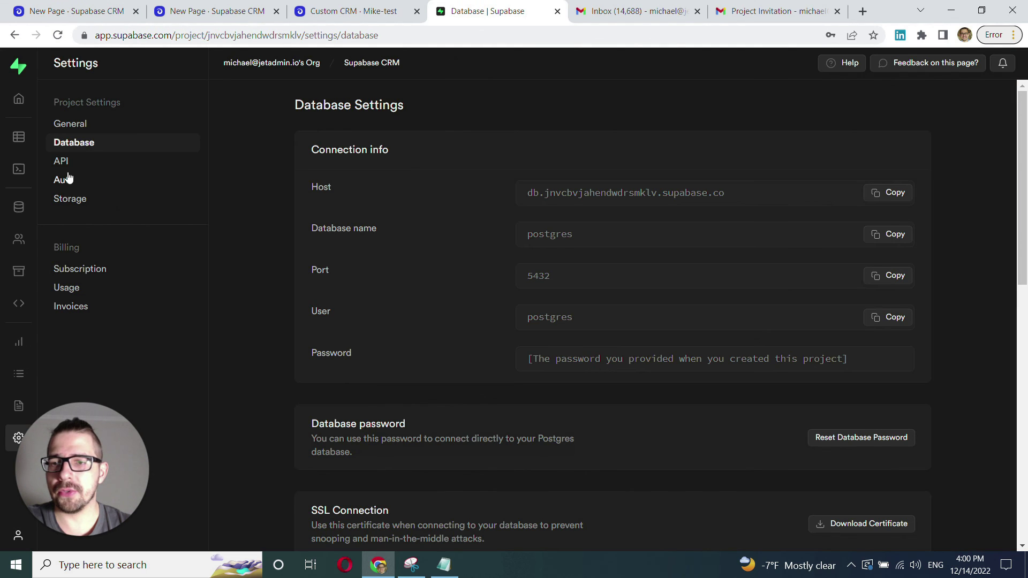
pyautogui.click(18, 137)
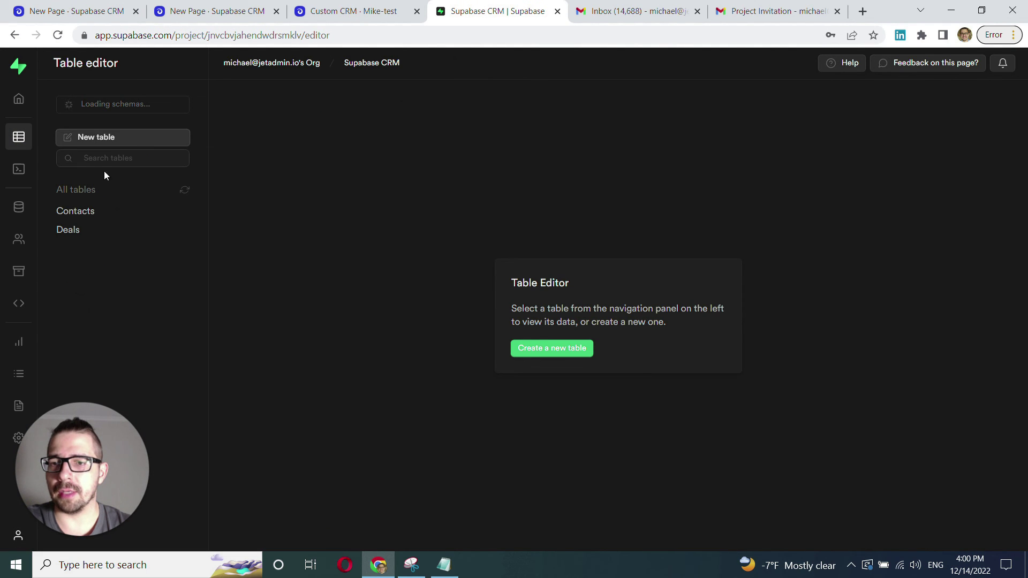
pyautogui.click(71, 230)
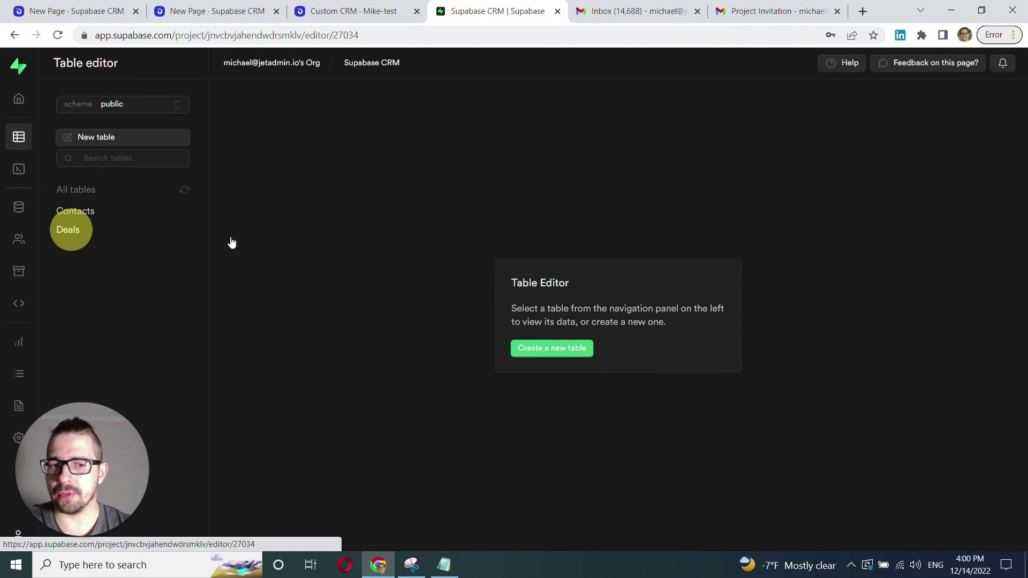
pyautogui.moveTo(472, 522); pyautogui.dragTo(589, 522)
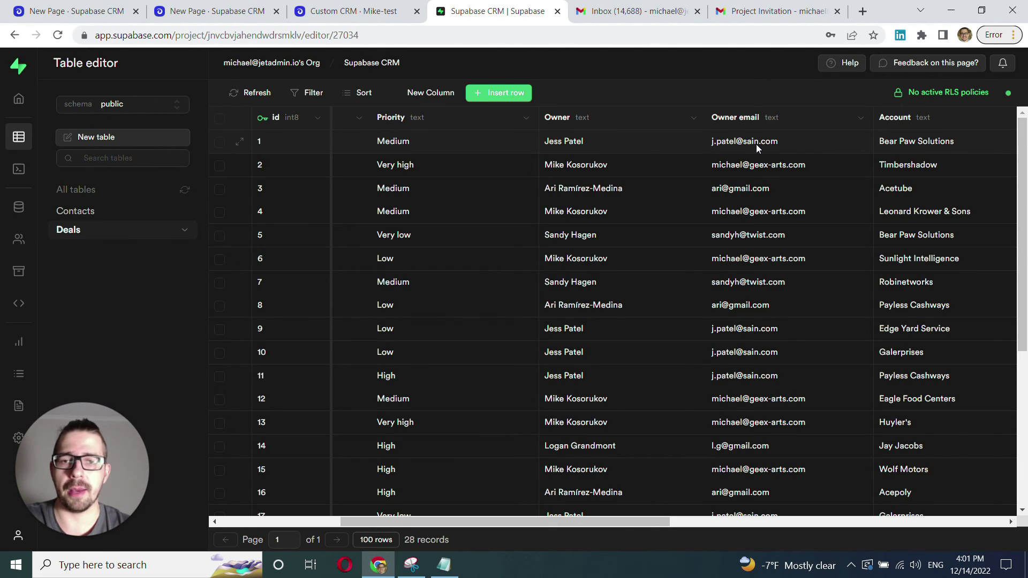
# Switch back to Jet Admin, reopen New Page and open the data settings of the Deals Kanban
pyautogui.click(101, 10)
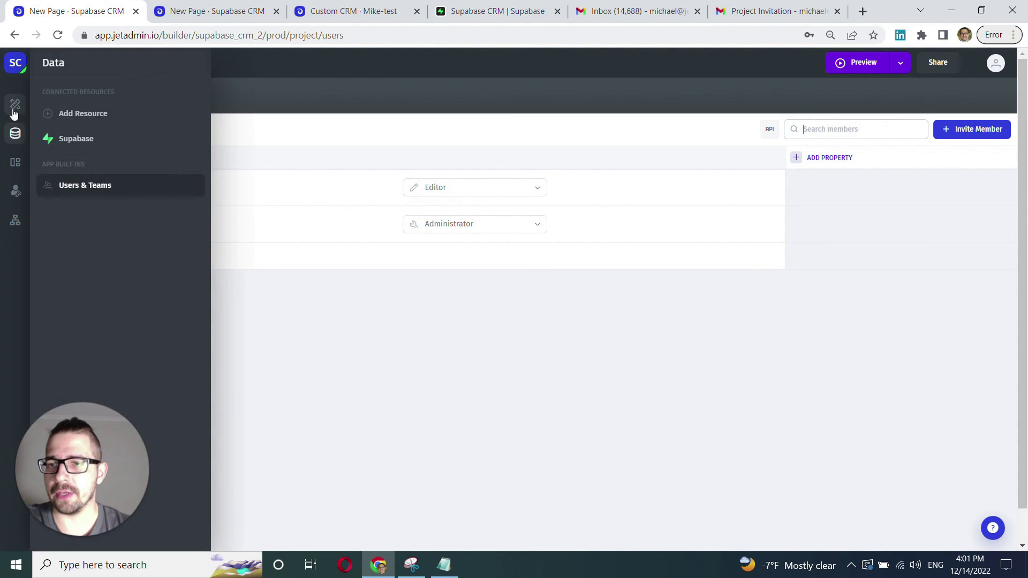
pyautogui.moveTo(15, 104)
pyautogui.click(75, 152)
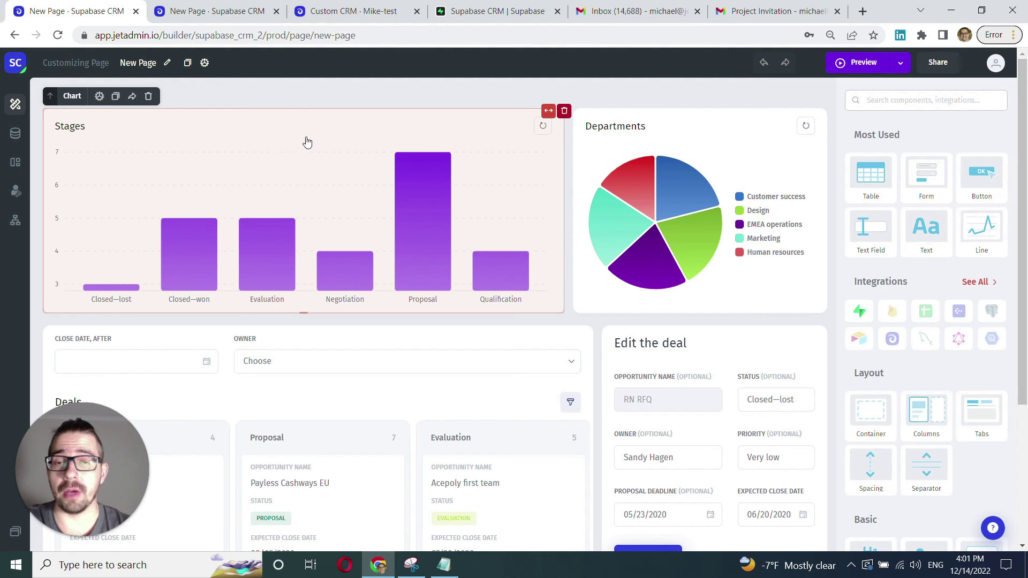
pyautogui.scroll(-4, 287, 321)
pyautogui.click(206, 201)
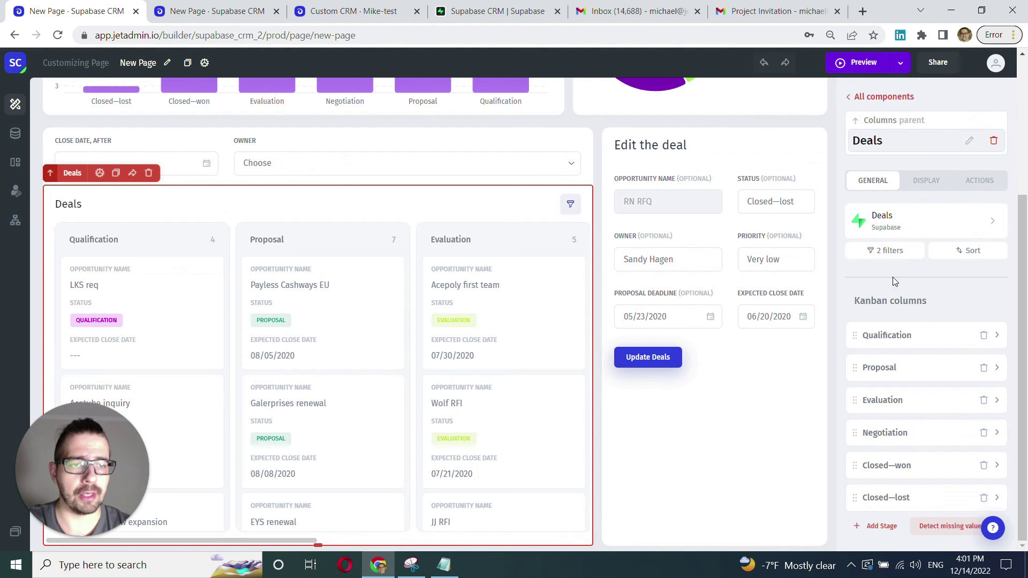
pyautogui.click(885, 256)
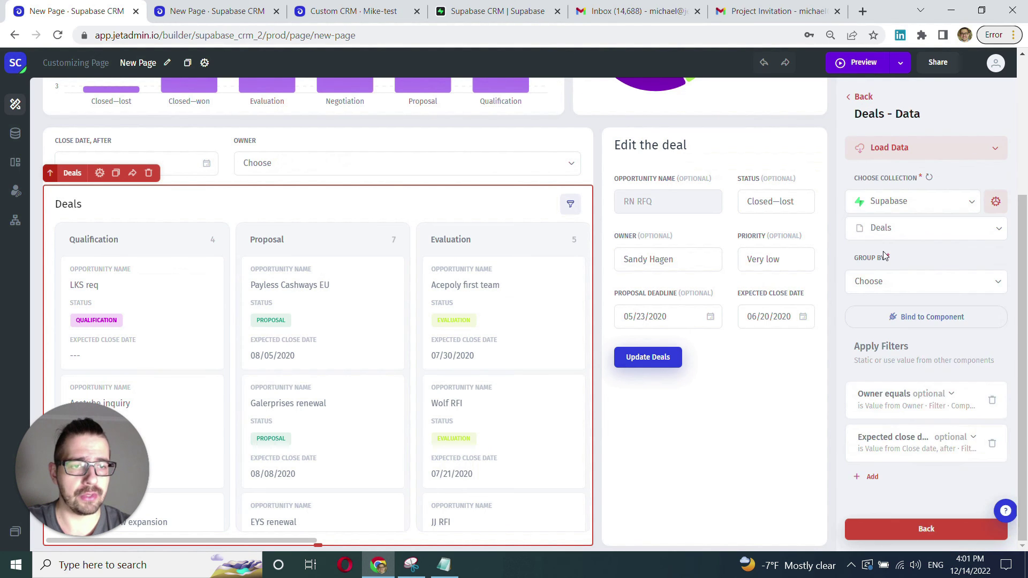
# Add an Owner email equals filter to the Deals Kanban's data
pyautogui.scroll(-2, 897, 298)
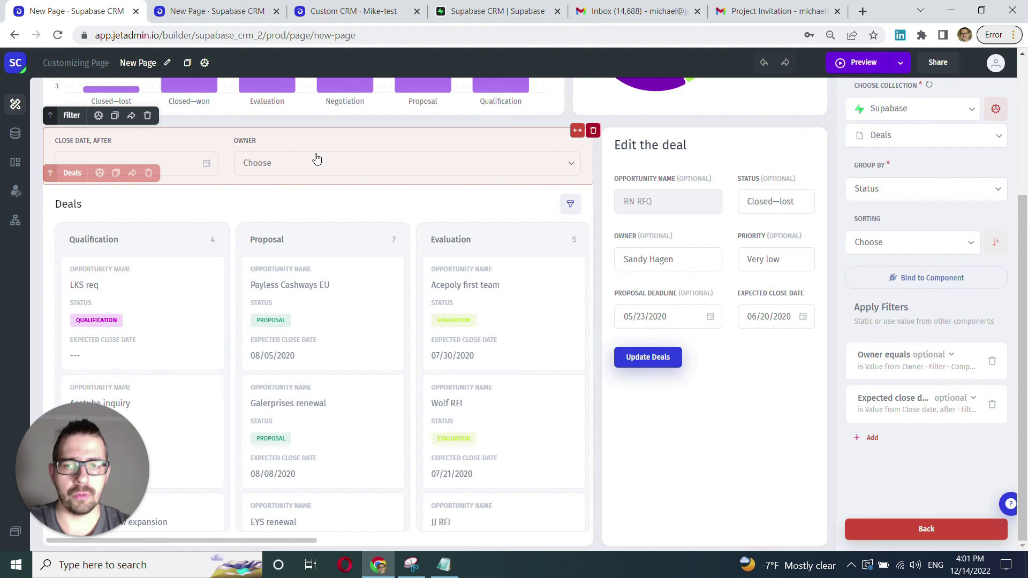
pyautogui.click(870, 437)
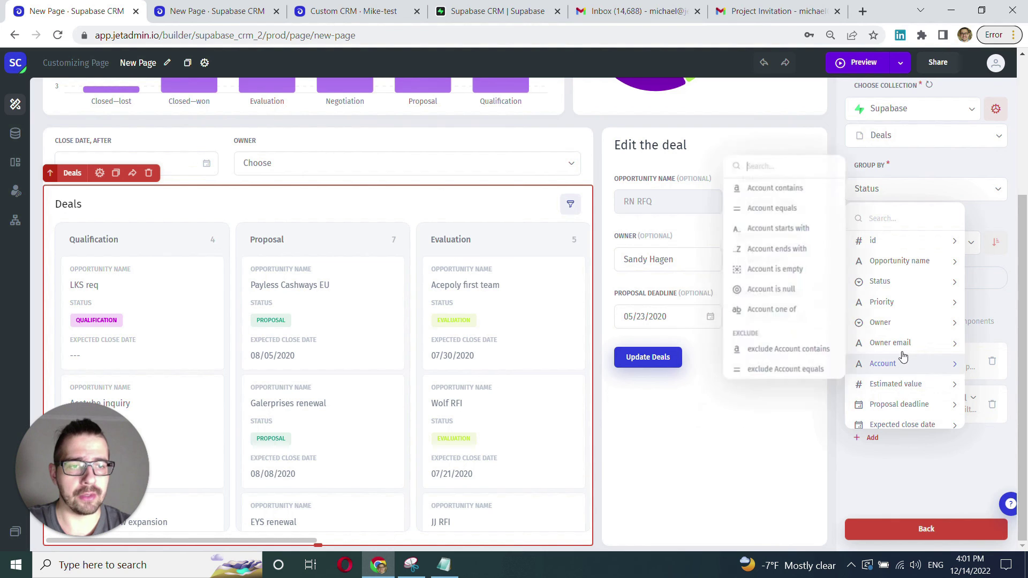
pyautogui.moveTo(901, 340)
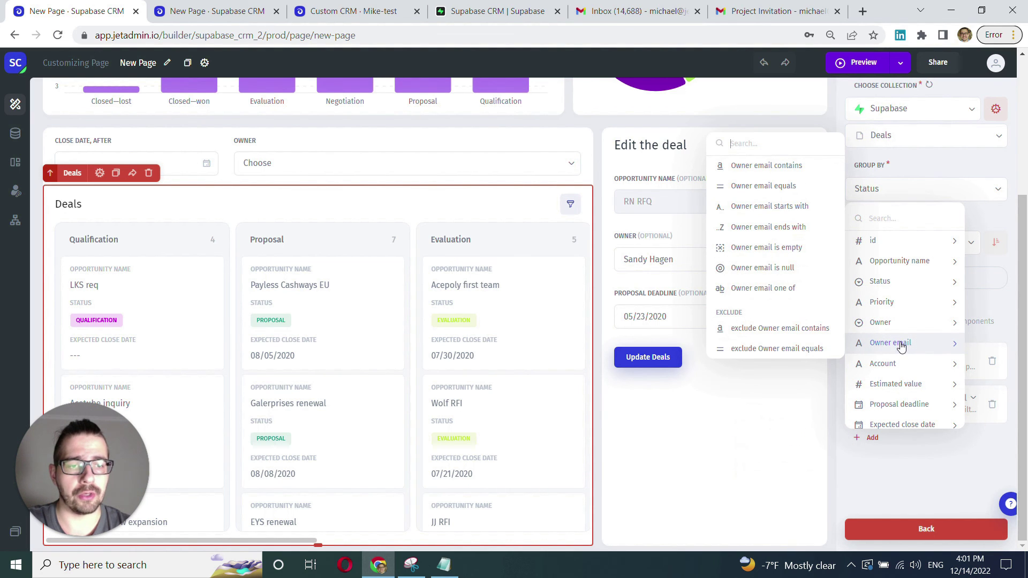
pyautogui.click(751, 186)
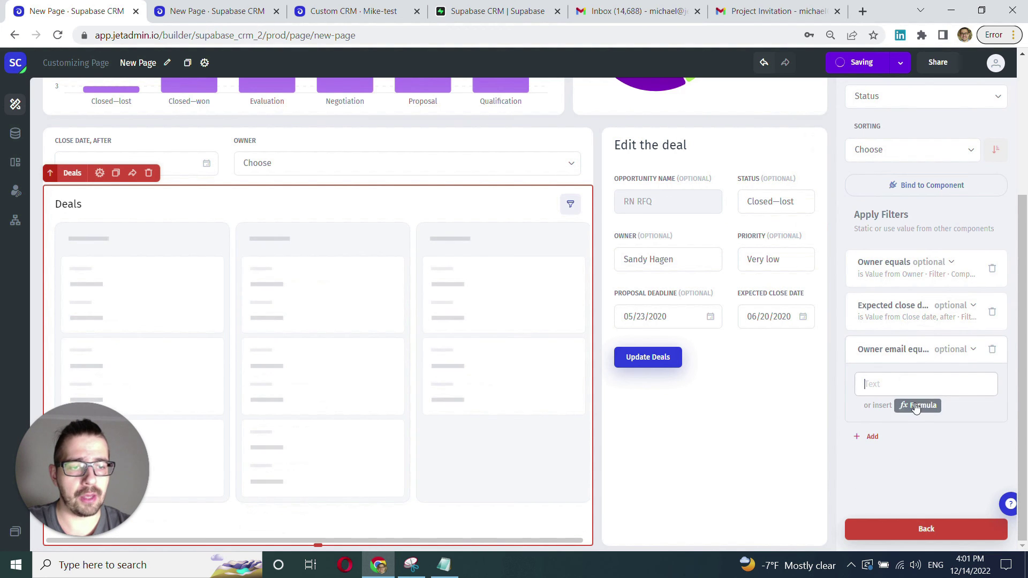
# Set the Deals Kanban's Owner email filter to a formula using the current user's Email property
pyautogui.click(916, 407)
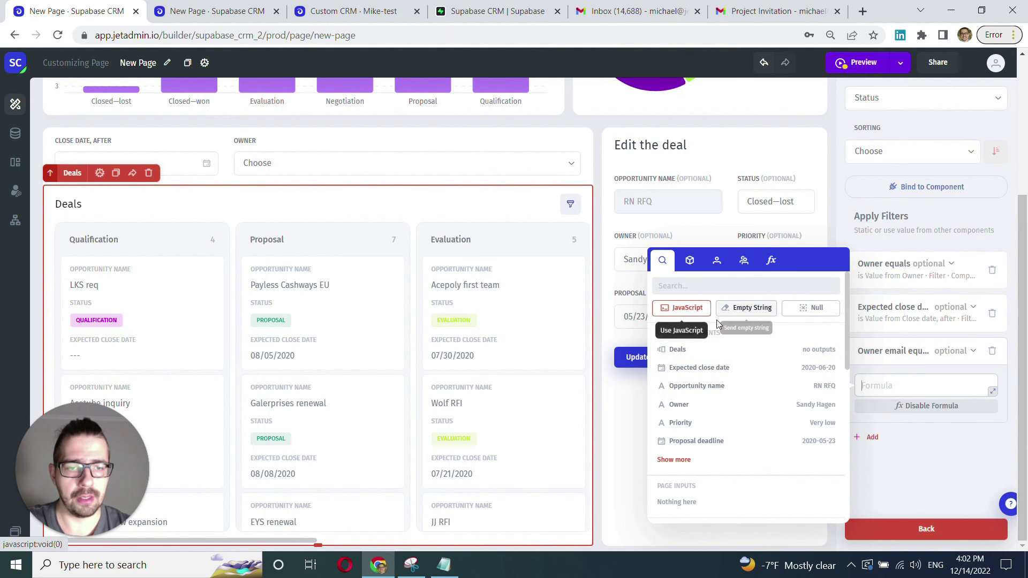
pyautogui.click(718, 261)
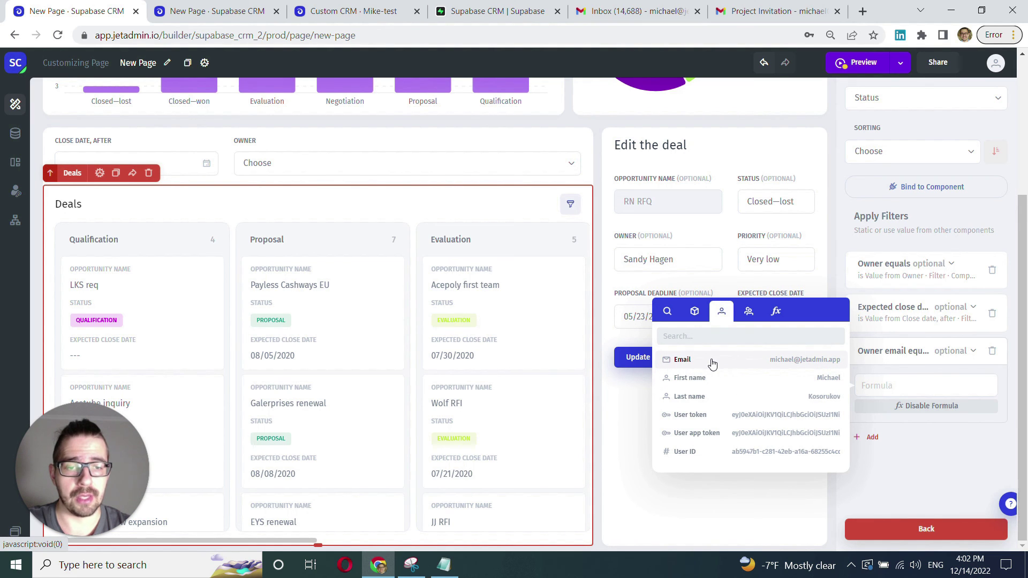
pyautogui.click(739, 364)
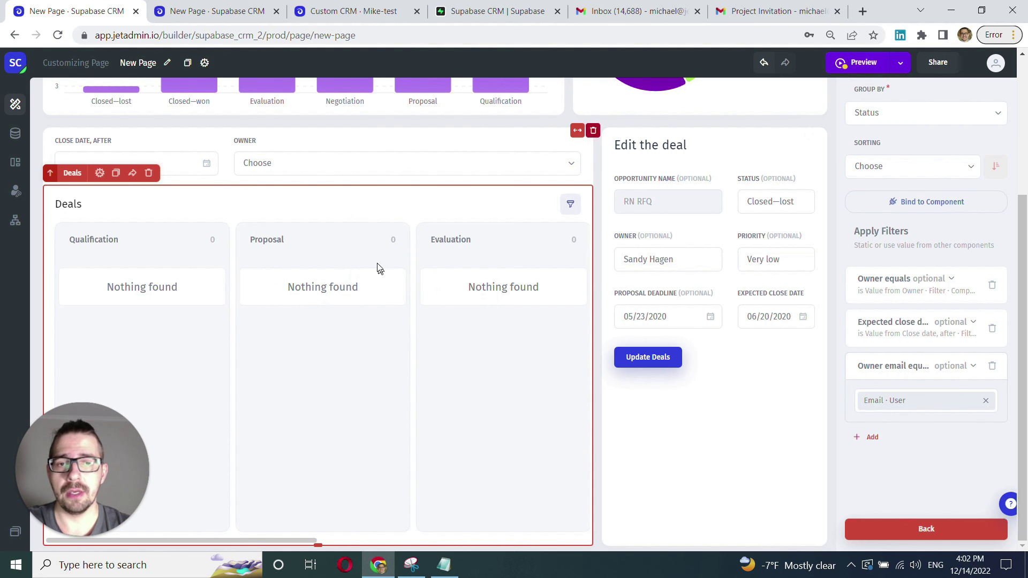
# Preview the app as the invited Editor member and examine the filtered Deals Kanban
pyautogui.click(847, 62)
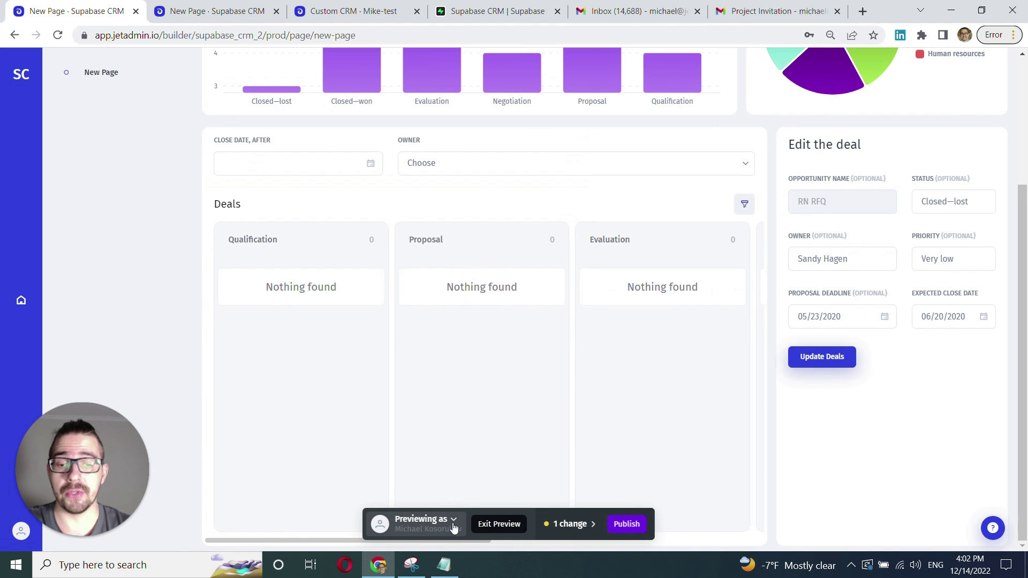
pyautogui.click(455, 520)
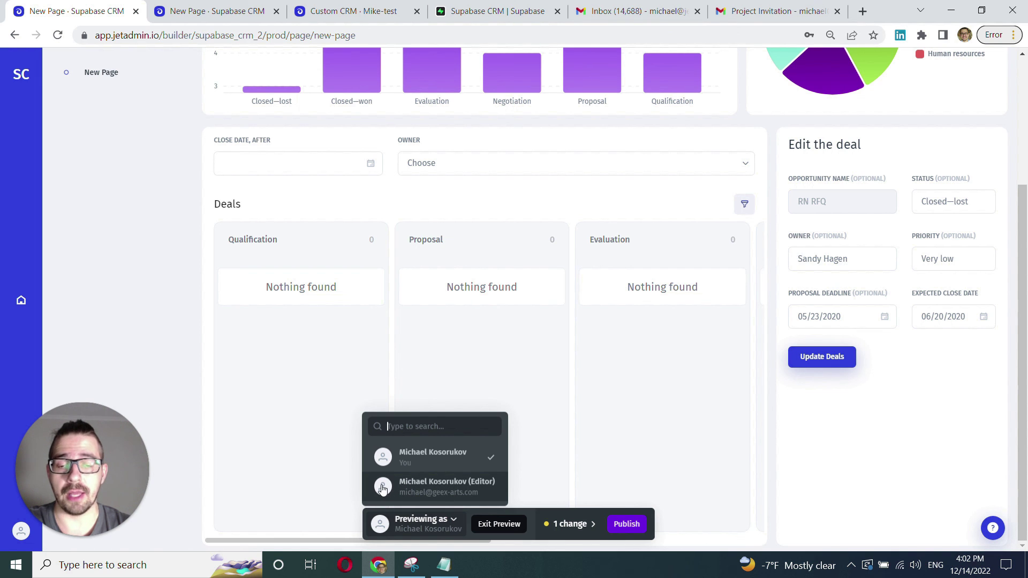
pyautogui.click(423, 492)
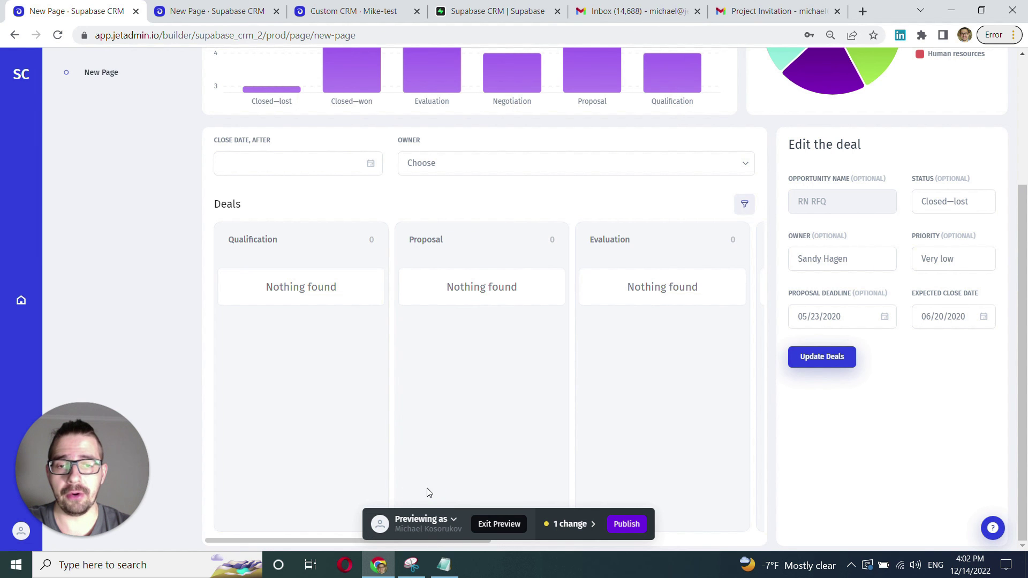
pyautogui.scroll(-3, 473, 372)
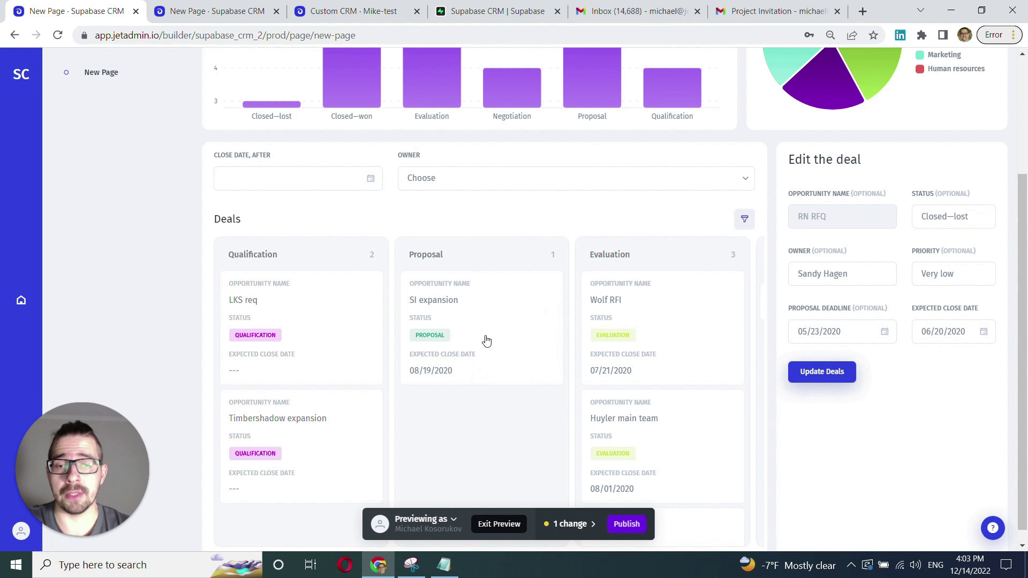
pyautogui.scroll(3, 490, 252)
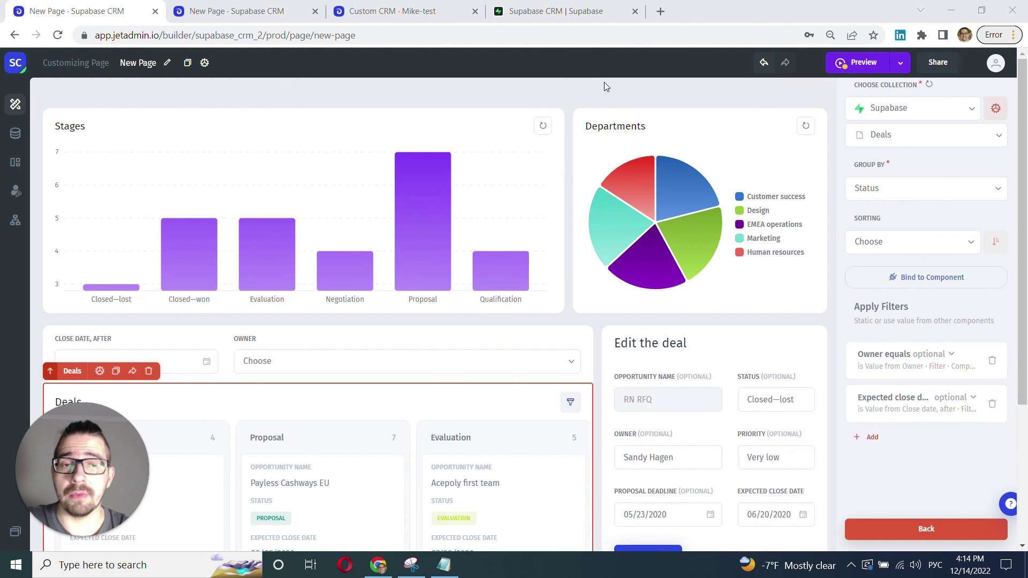
# Leave the Deals Kanban's settings and look over the app's page list and the sign-up page's appearance settings
pyautogui.scroll(3, 851, 134)
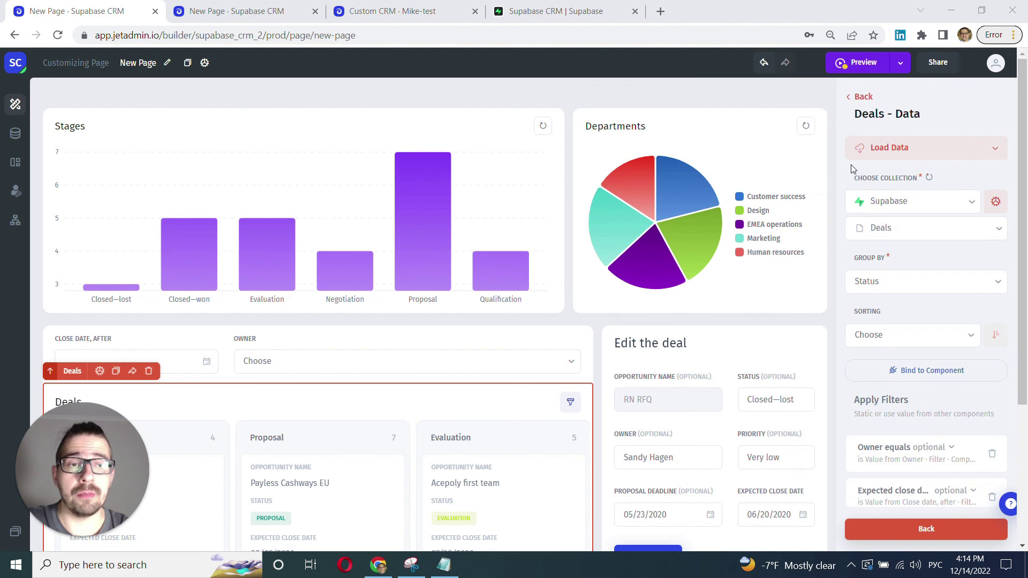
pyautogui.click(849, 99)
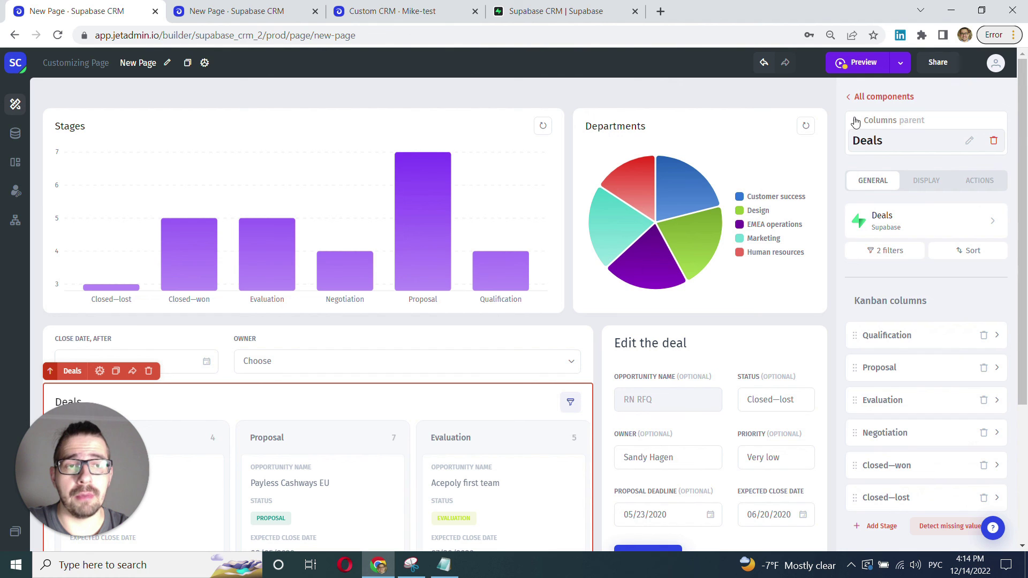
pyautogui.click(849, 100)
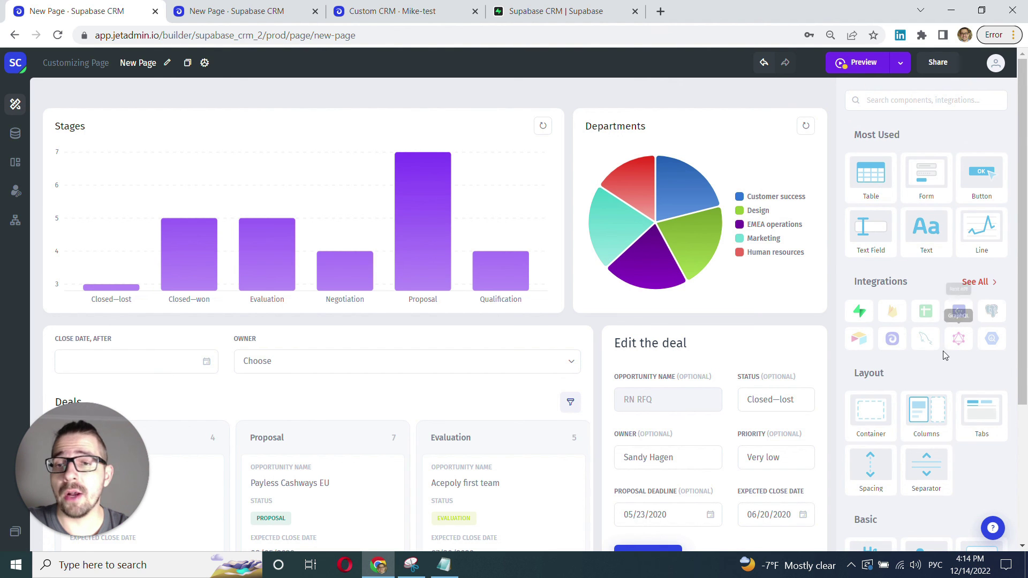
pyautogui.click(15, 105)
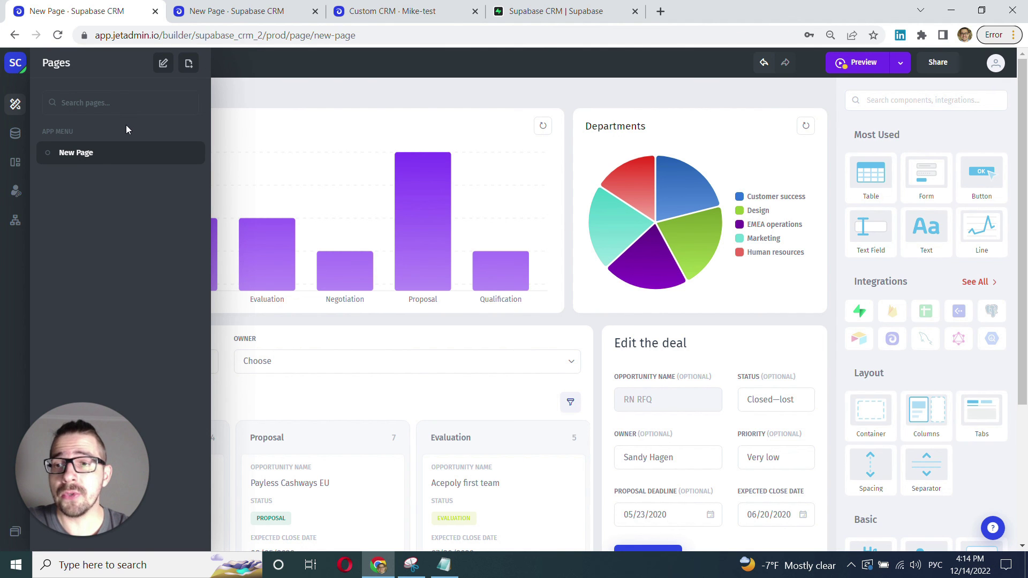
pyautogui.click(17, 191)
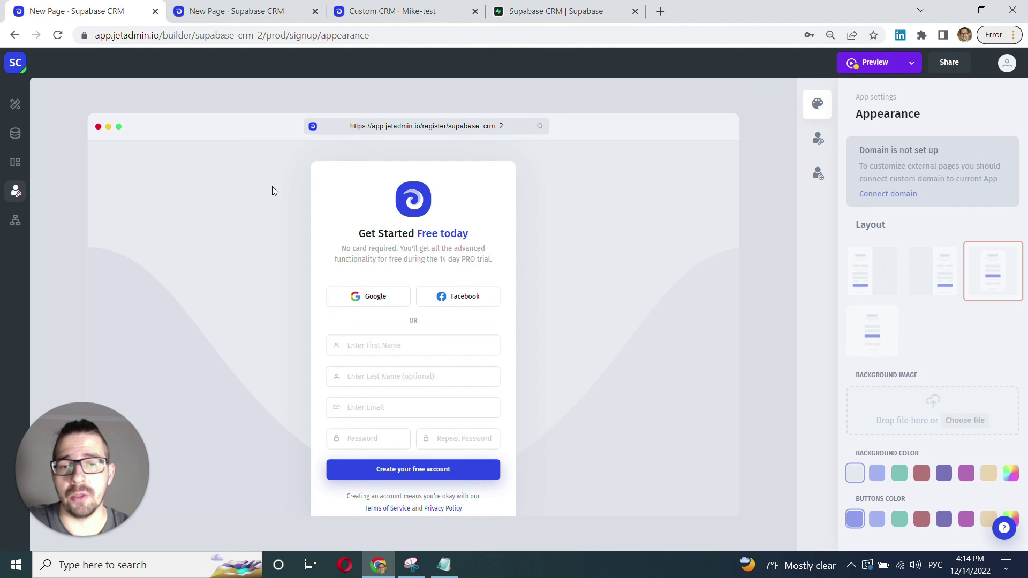
# Add a new automation to the app and close its editor without choosing a trigger
pyautogui.click(15, 220)
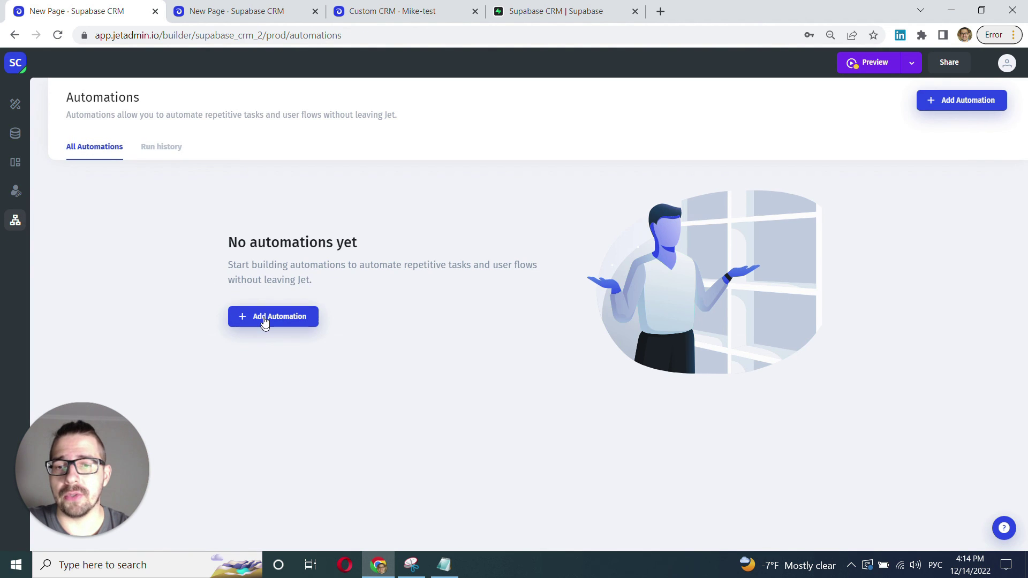
pyautogui.click(264, 320)
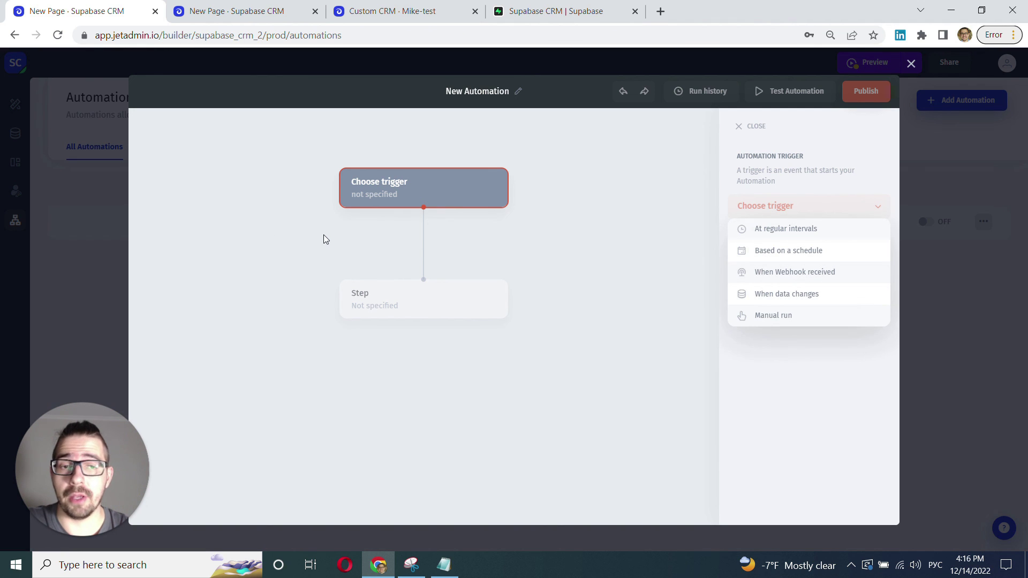
pyautogui.click(910, 63)
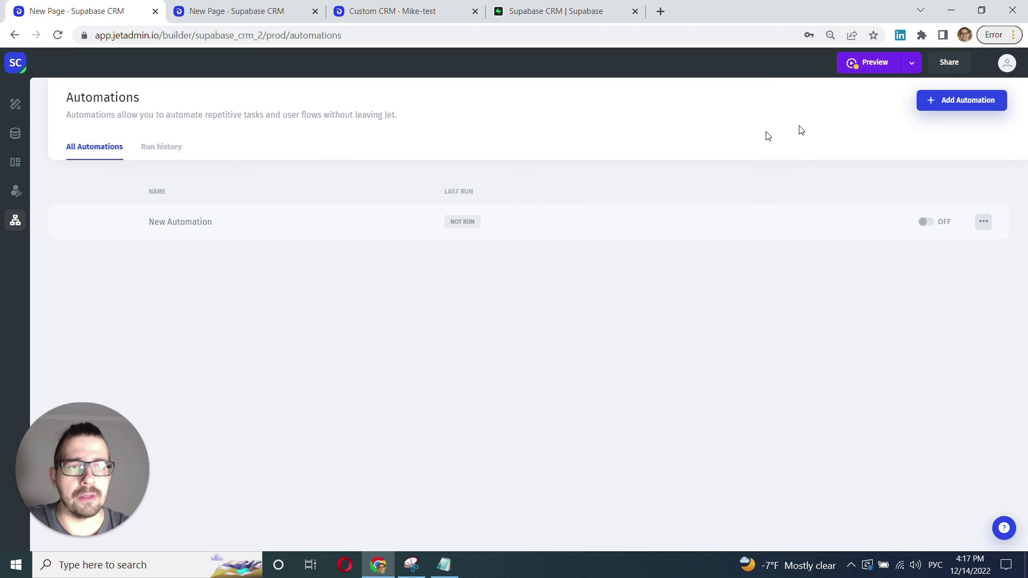
# Review the app's sharing options, covering the invitation teams, a new team's page access levels and the public access link, and close them
pyautogui.click(948, 62)
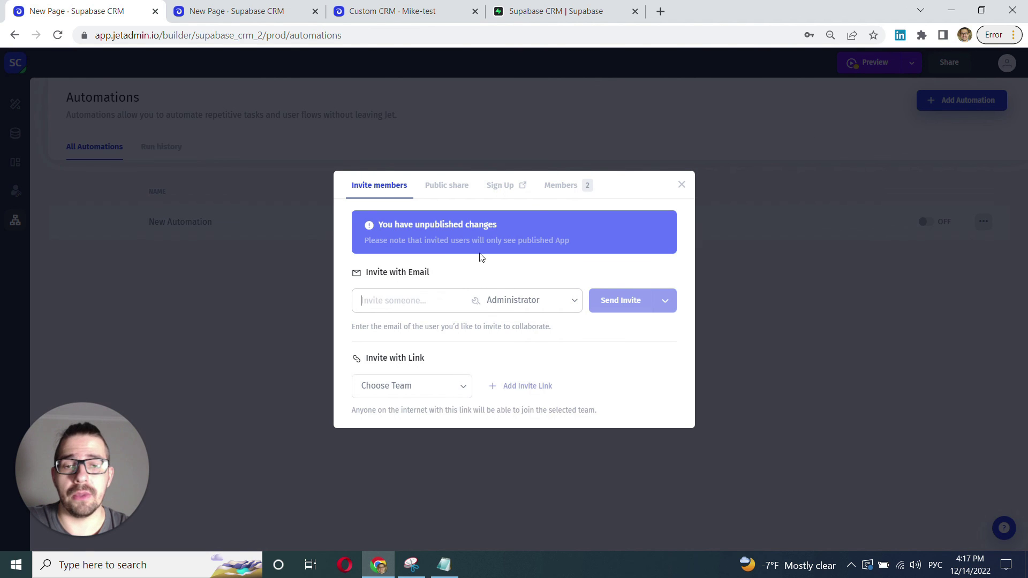
pyautogui.click(573, 300)
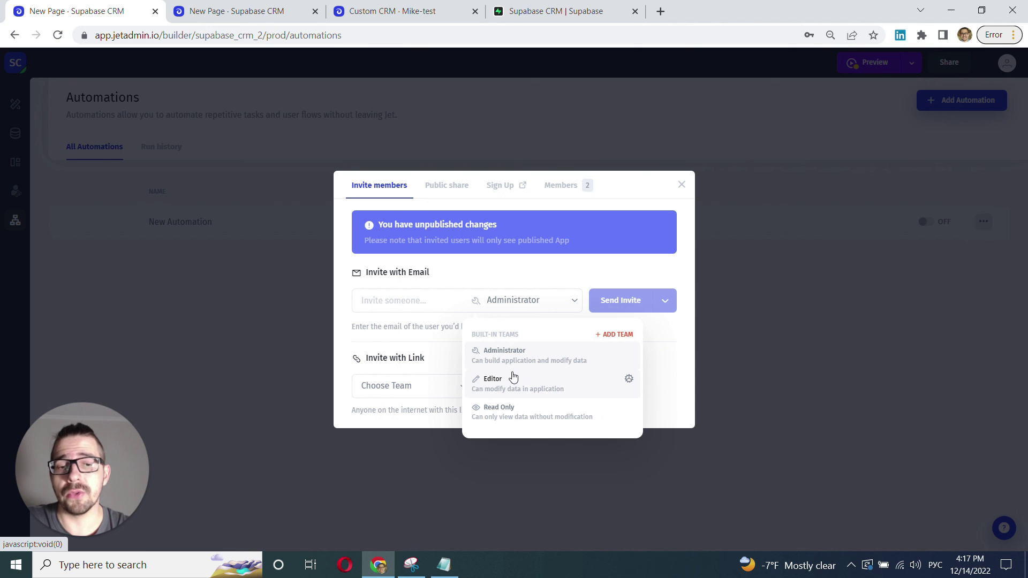
pyautogui.click(614, 334)
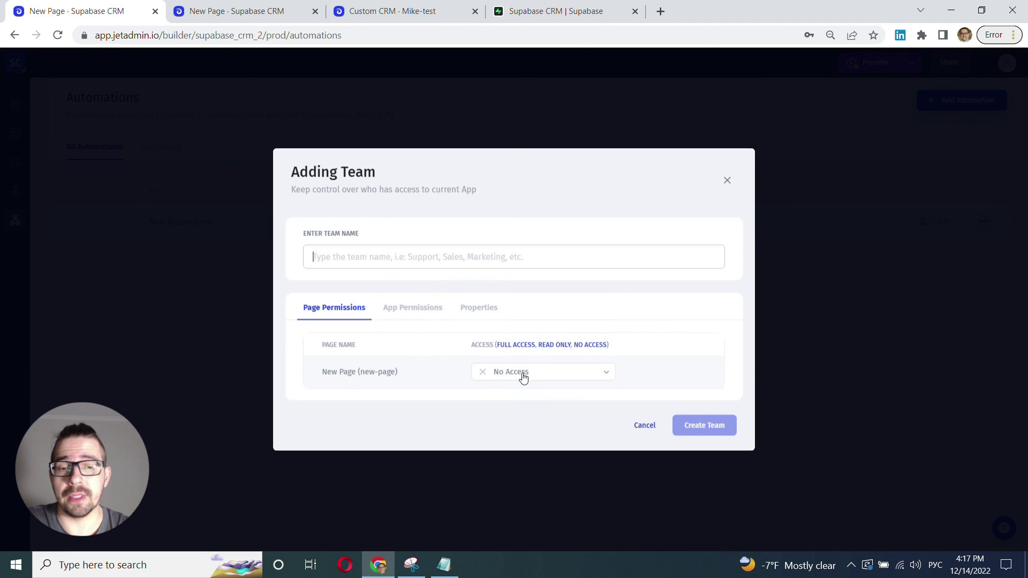
pyautogui.click(542, 376)
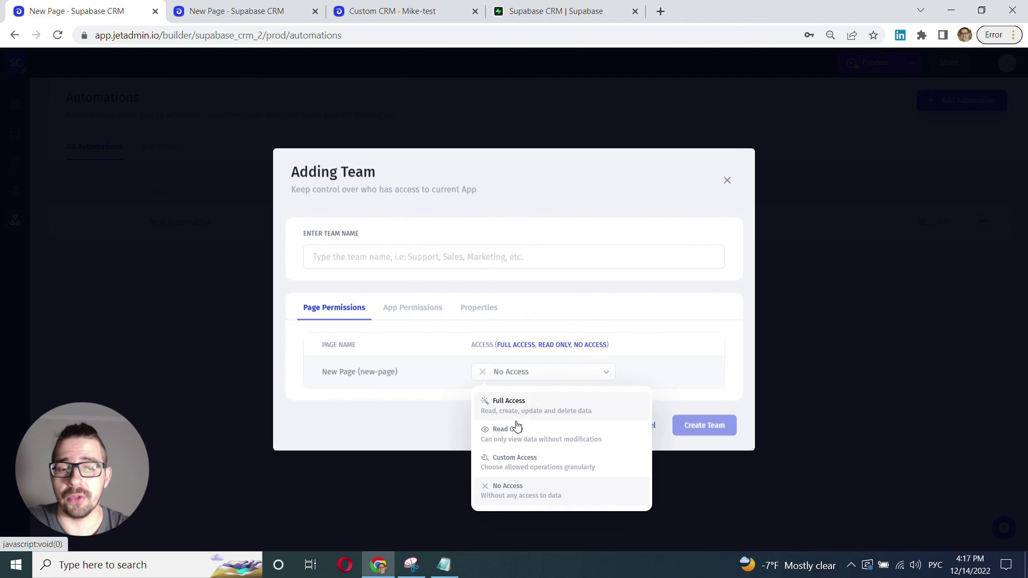
pyautogui.click(519, 466)
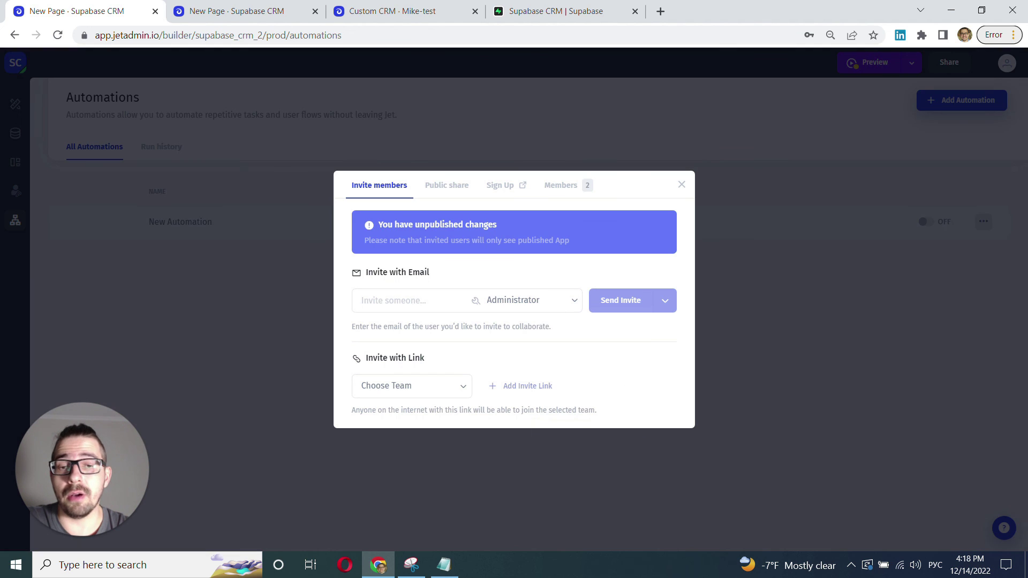
pyautogui.click(440, 186)
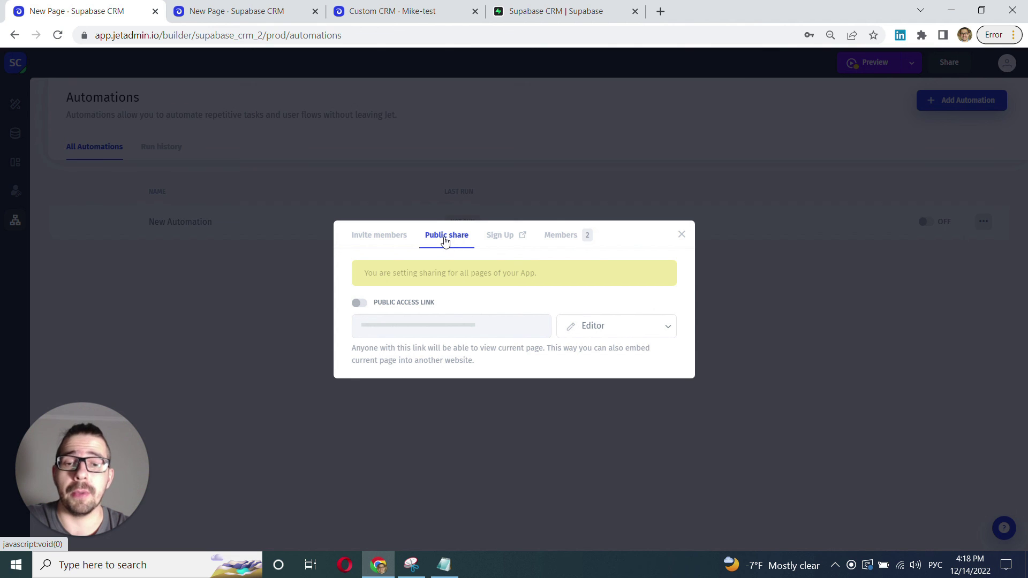
pyautogui.click(681, 235)
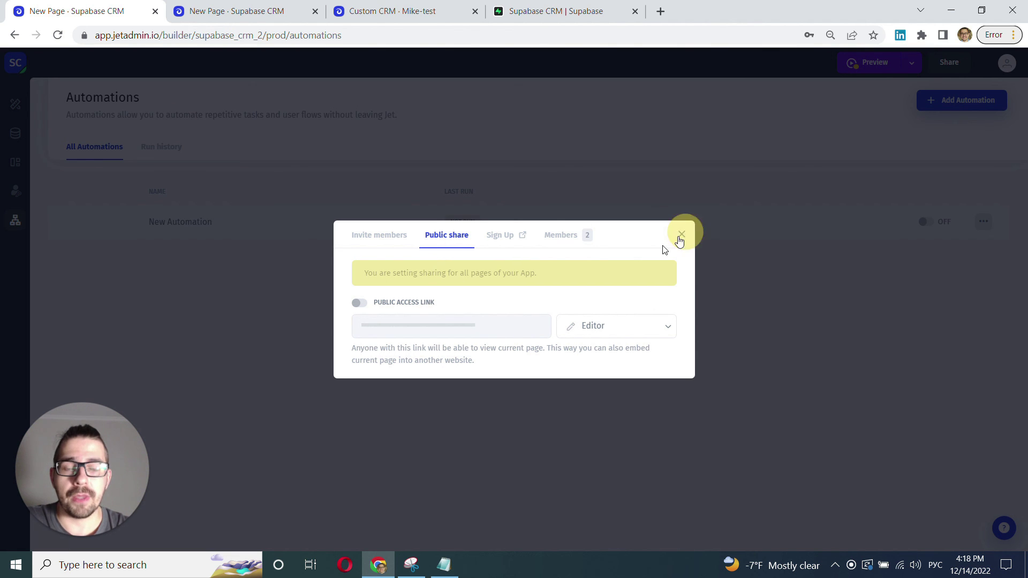